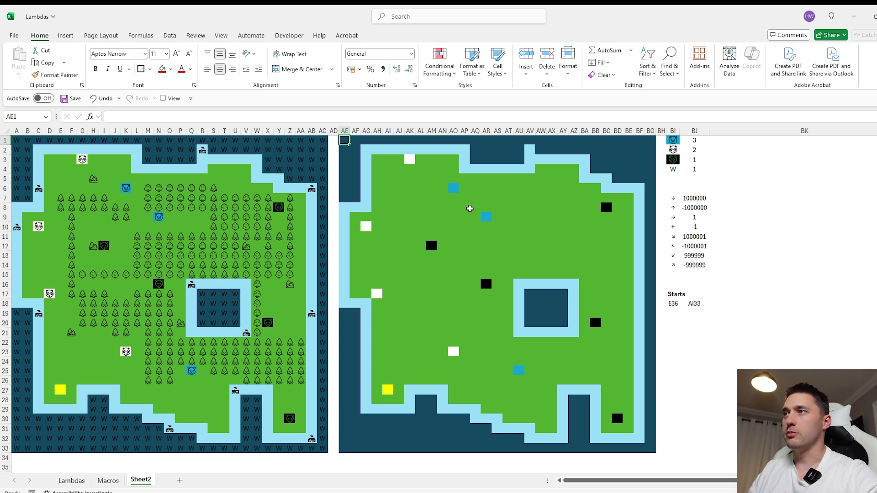
- Examine the source map in A1:AC33, the blocker table in BI1:BJ4, and the cells around the panda in G3
mouse_move(322, 140)
left_mouse_down()
mouse_move(108, 369)
mouse_move(17, 447)
left_mouse_up()
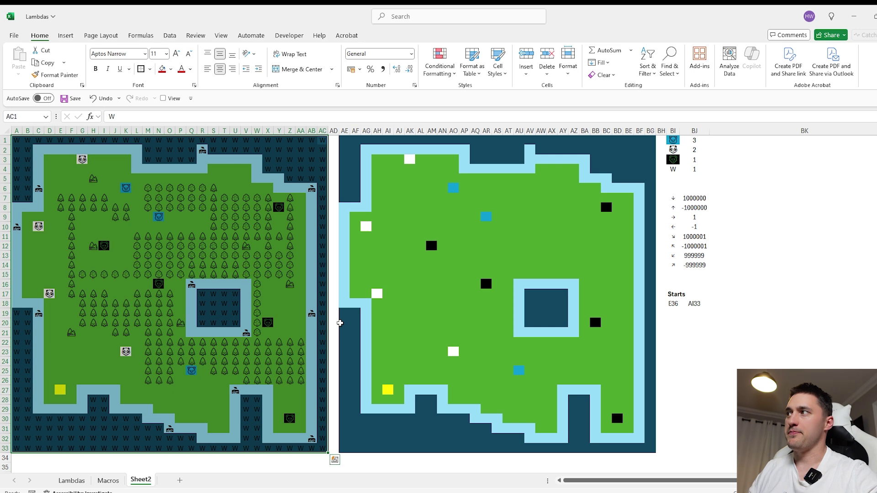
left_click(673, 142)
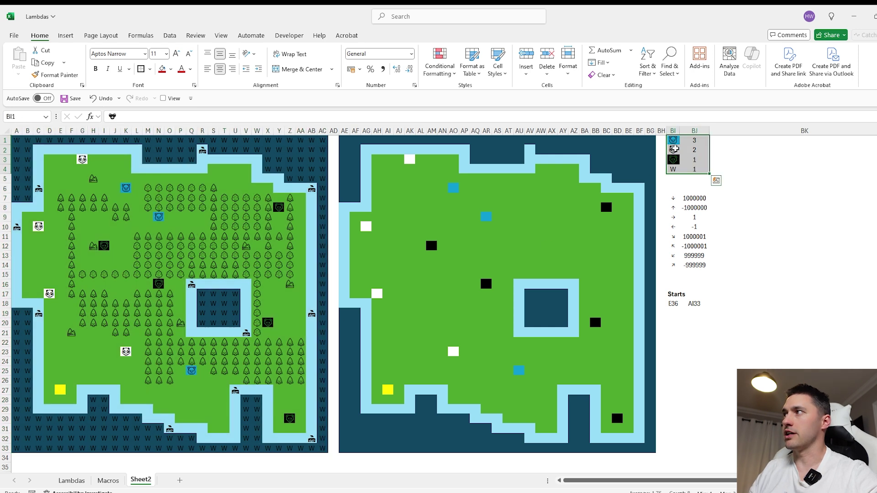
left_click(346, 141)
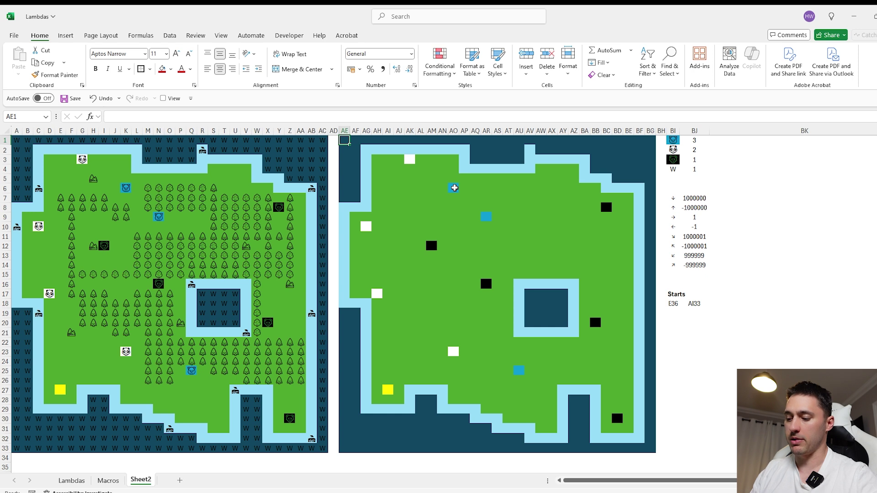
type("=")
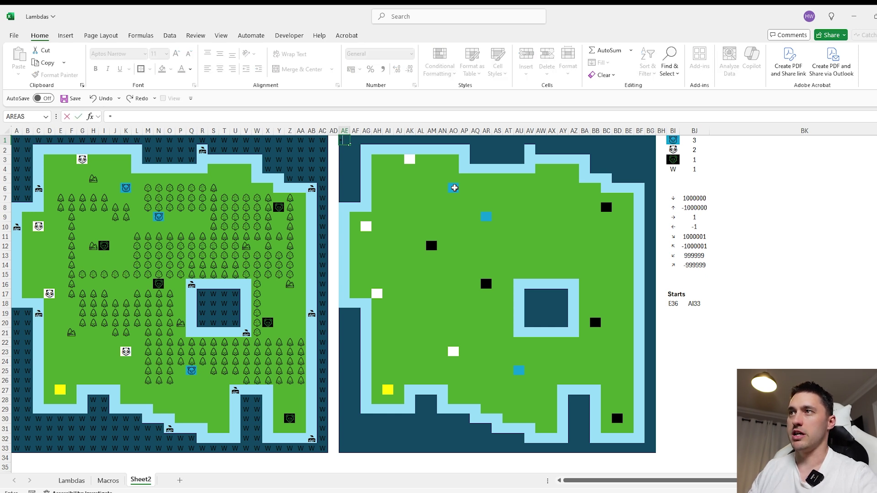
key("Escape")
mouse_move(16, 141)
left_mouse_down()
mouse_move(206, 222)
mouse_move(306, 297)
left_mouse_up()
left_click(82, 158)
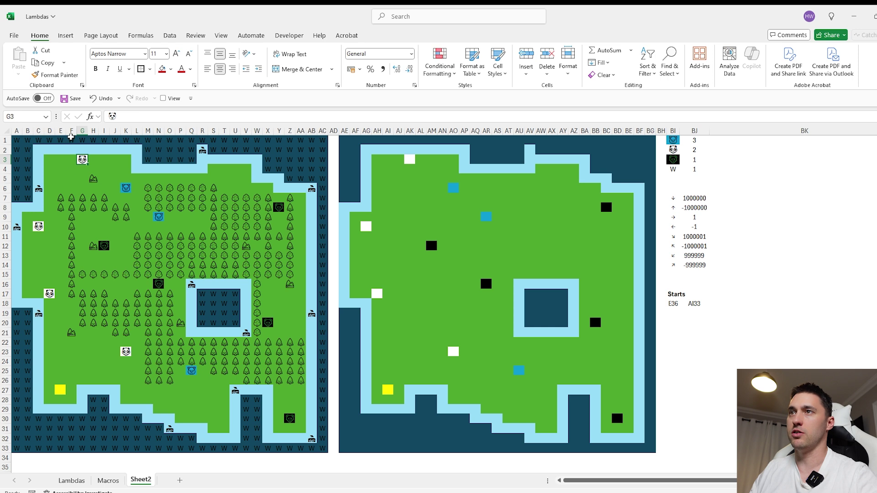
left_click(344, 139)
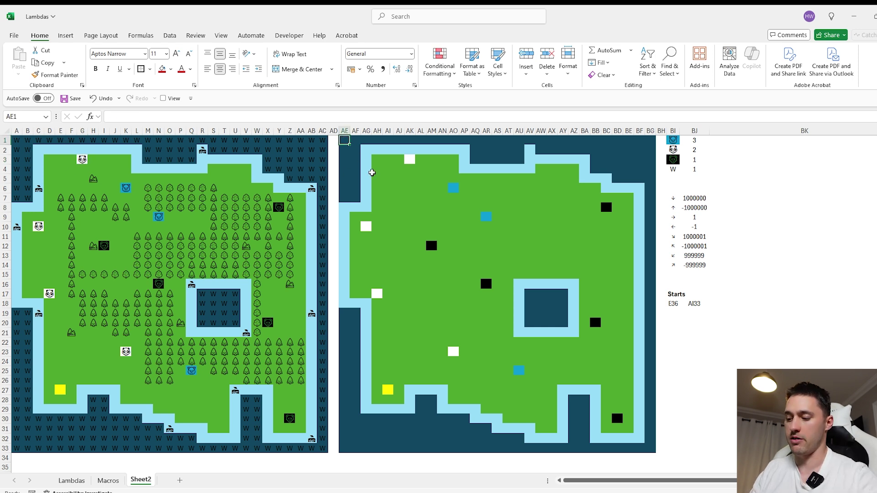
left_click(83, 159)
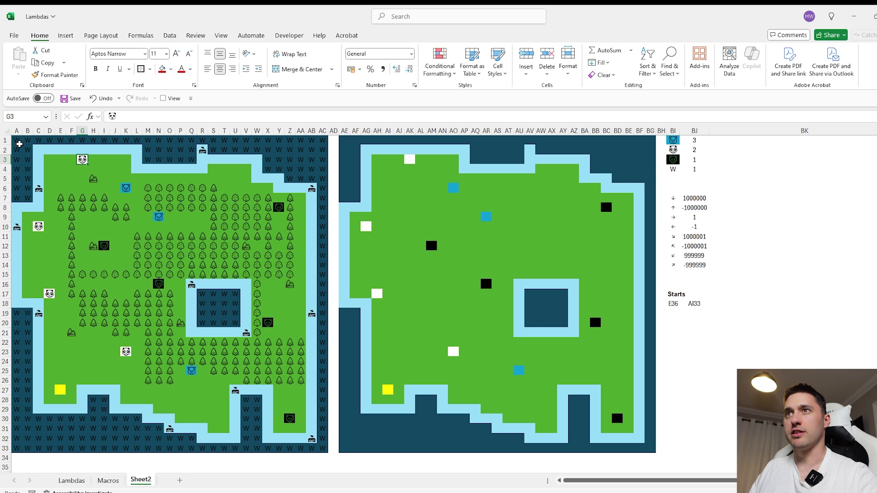
left_click_drag(61, 140, 115, 182)
- Enter =BlockOutMap(A1:AC33,BI1:BJ4) in AE1 to fill the second map with the blocked cells
left_click(348, 139)
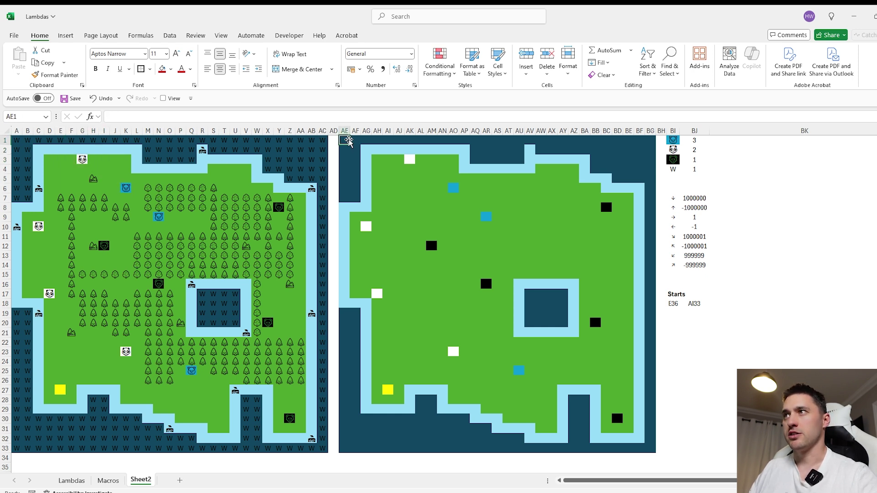
type("=bl")
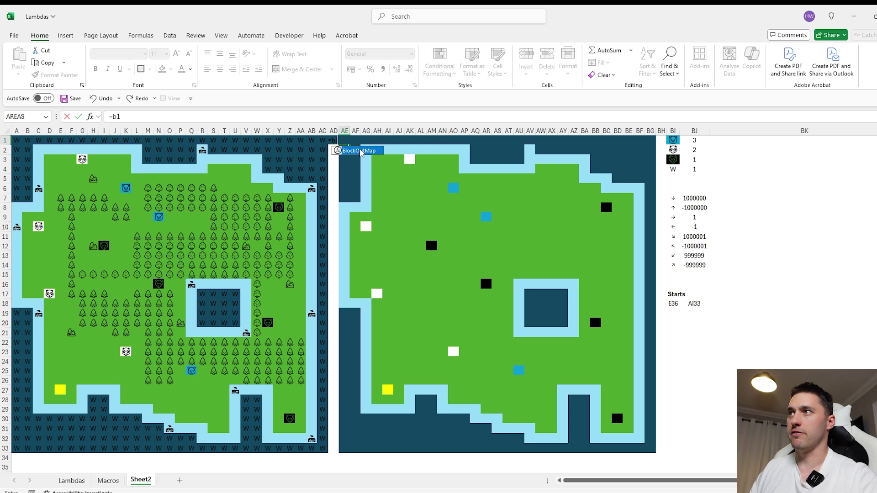
double_click(361, 151)
left_click(18, 140)
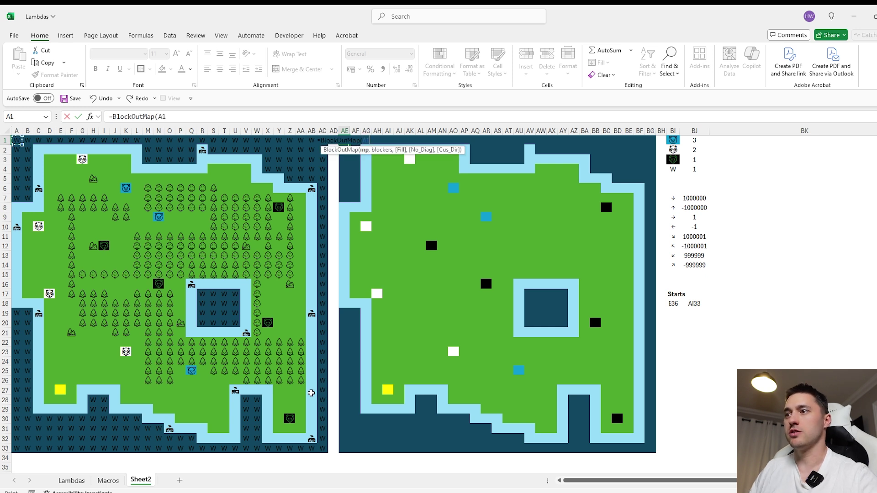
left_click(322, 449, "shift")
type(",")
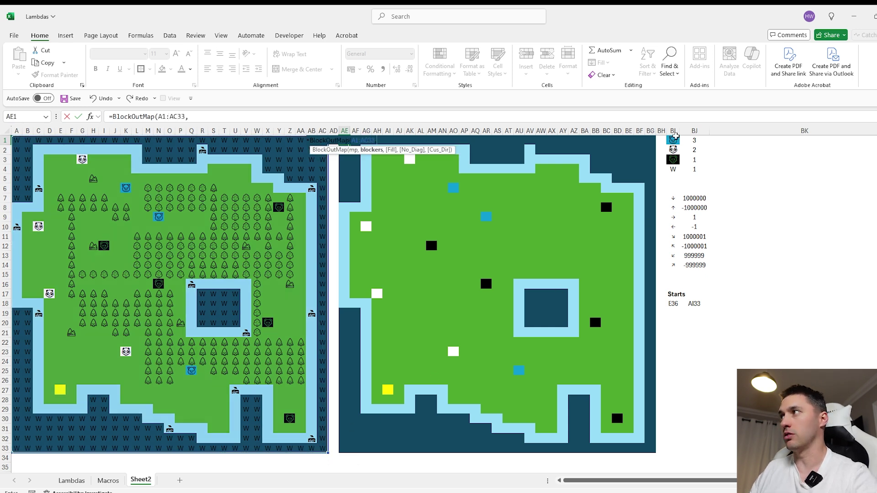
left_click_drag(672, 140, 694, 169)
key("Return")
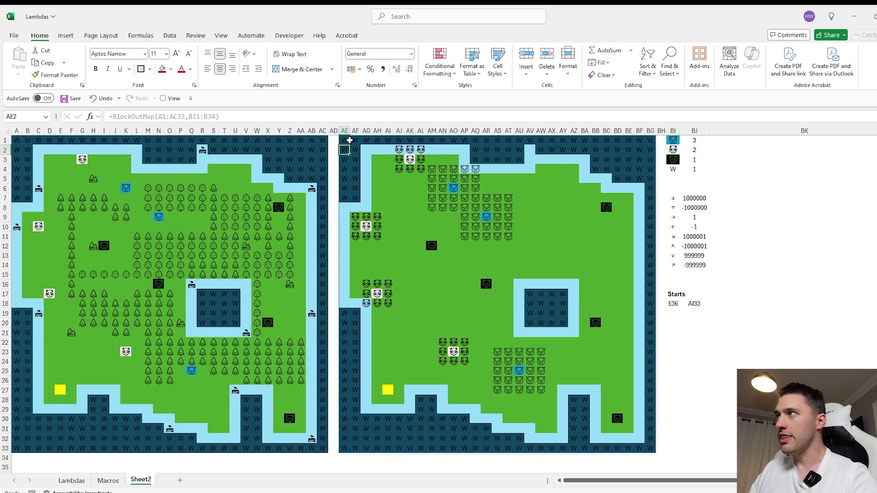
- Try a blocking range of 0 for the panda in BJ2, check the blocked map, and restore the value to 2
left_click(693, 151)
type("2")
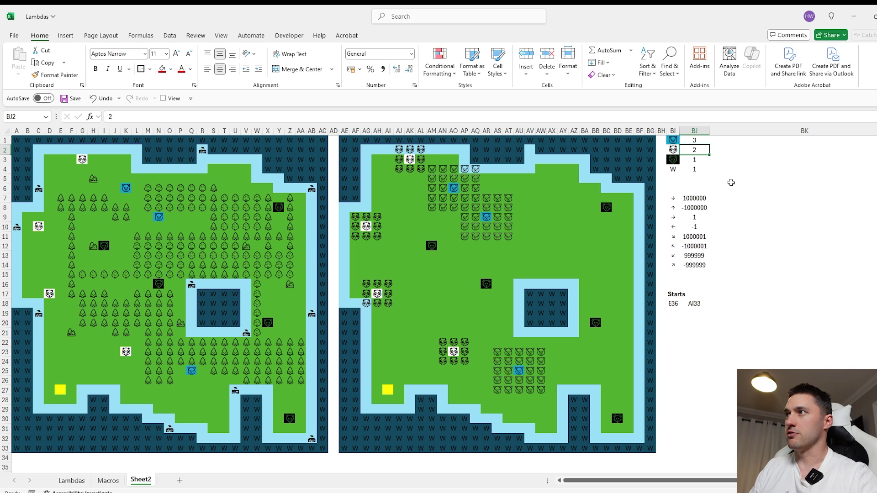
type("0")
key("Return")
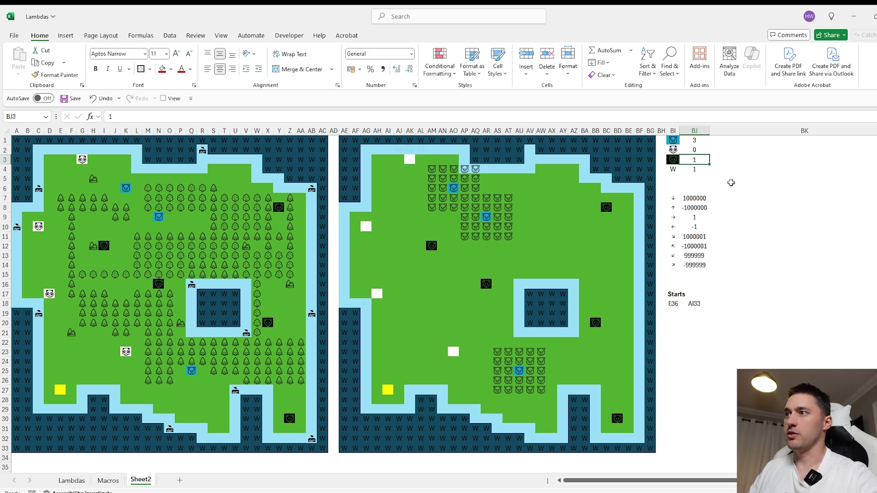
left_click(376, 294)
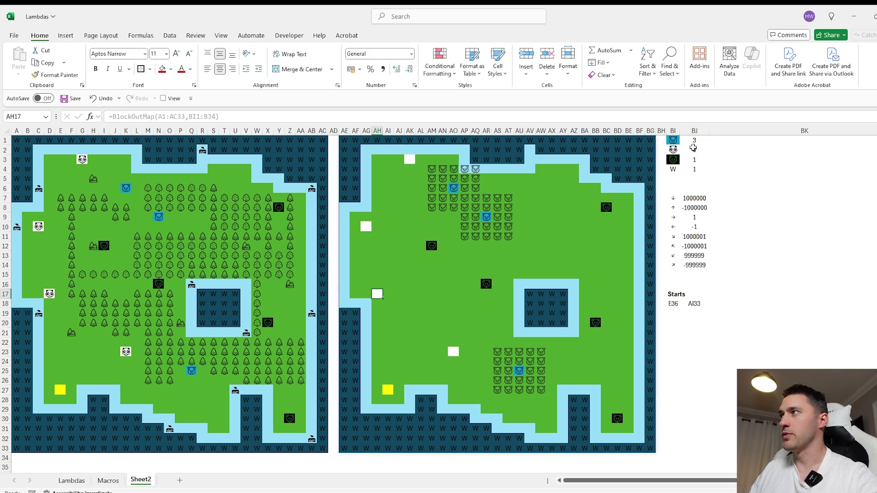
left_click(694, 148)
type("2")
- Set the blue animal's blocking range in BJ1 to 2
left_click(701, 141)
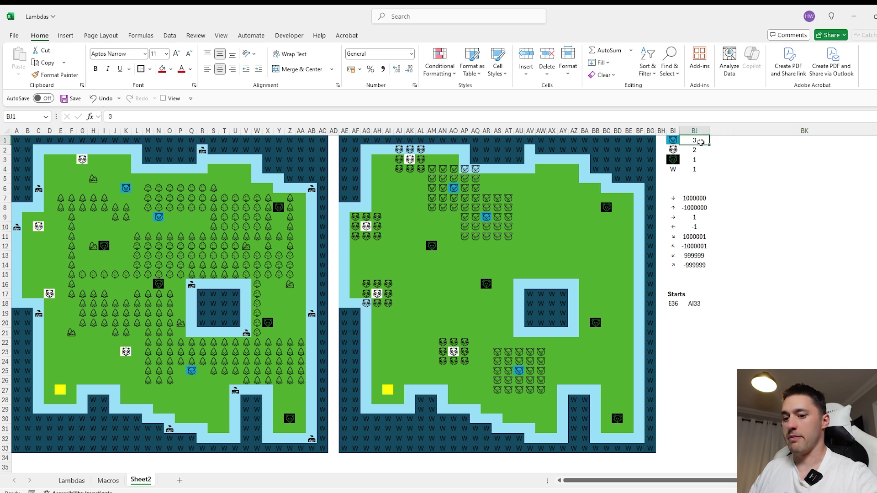
type("2")
left_click(709, 172)
- Try a blocking range of 7 for the black animal in BJ3, and undo the change
left_click(695, 159)
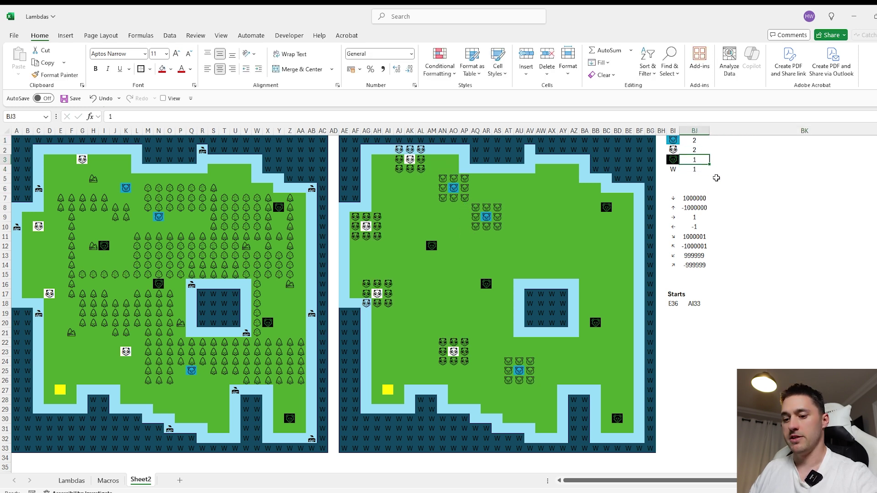
type("7")
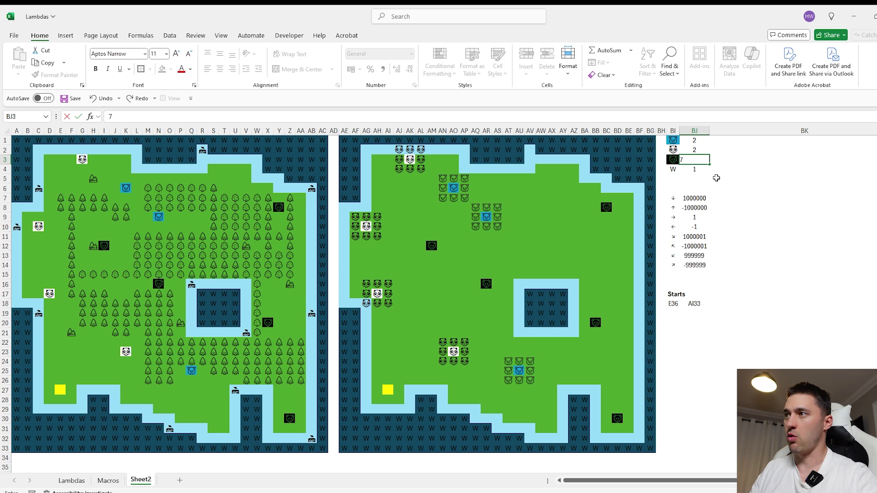
key("Return")
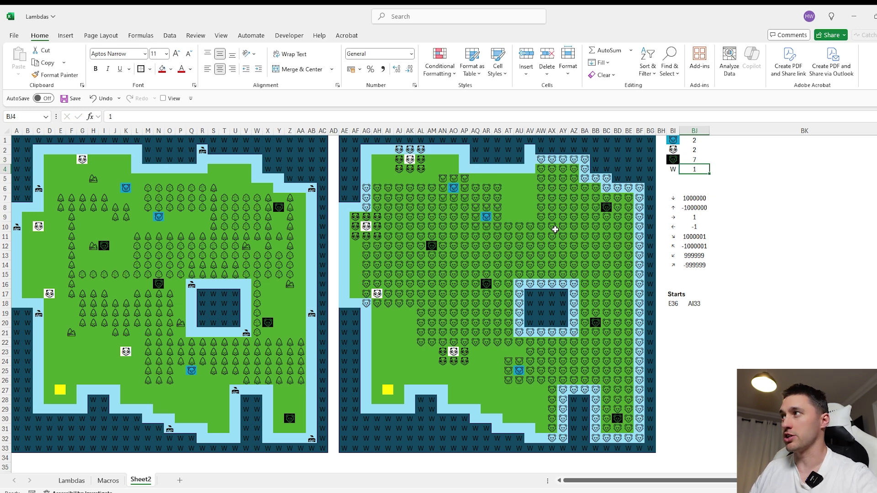
key("ctrl+z")
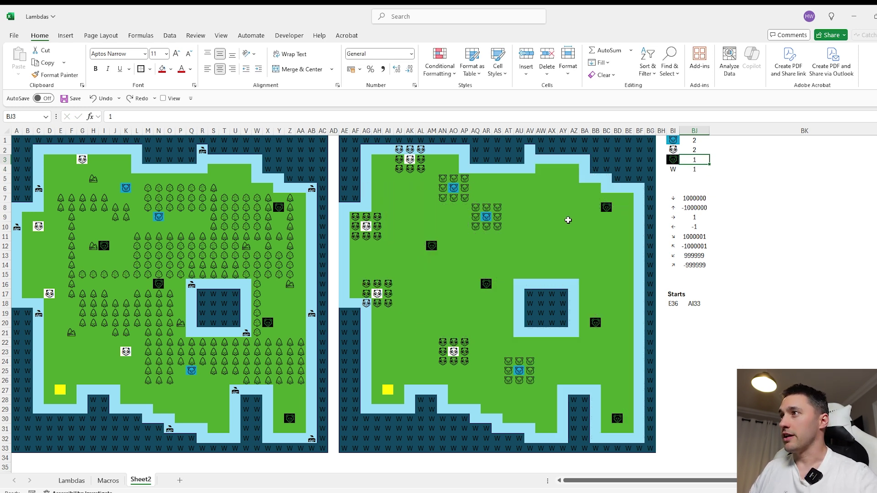
- Set the blocking ranges of the blue animal in BJ1 and the panda in BJ2 to 3
left_click(673, 140)
left_click(690, 150)
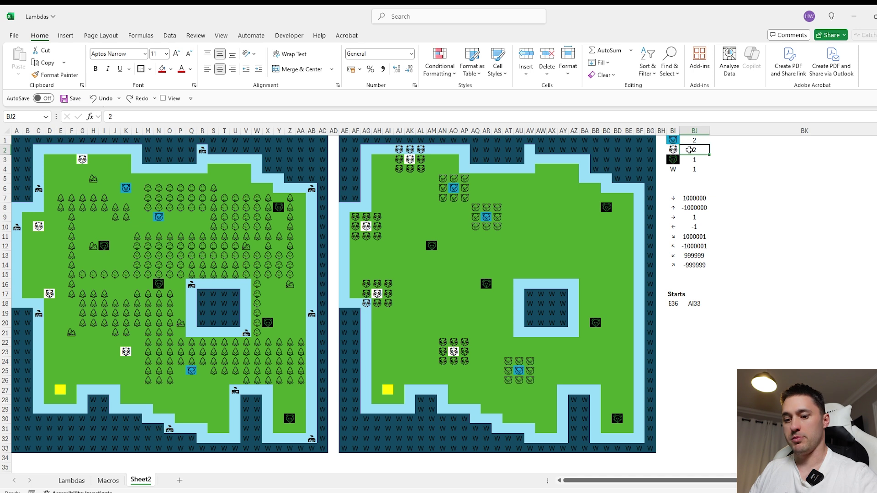
type("3")
key("Return")
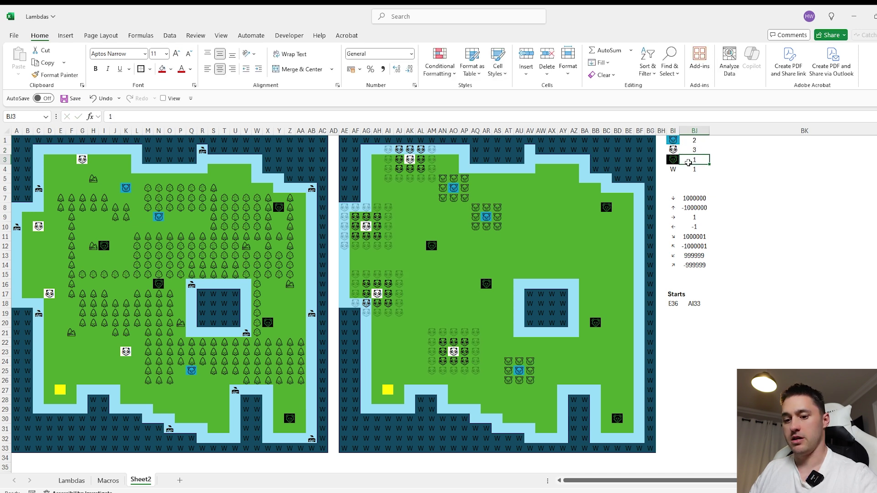
type("0")
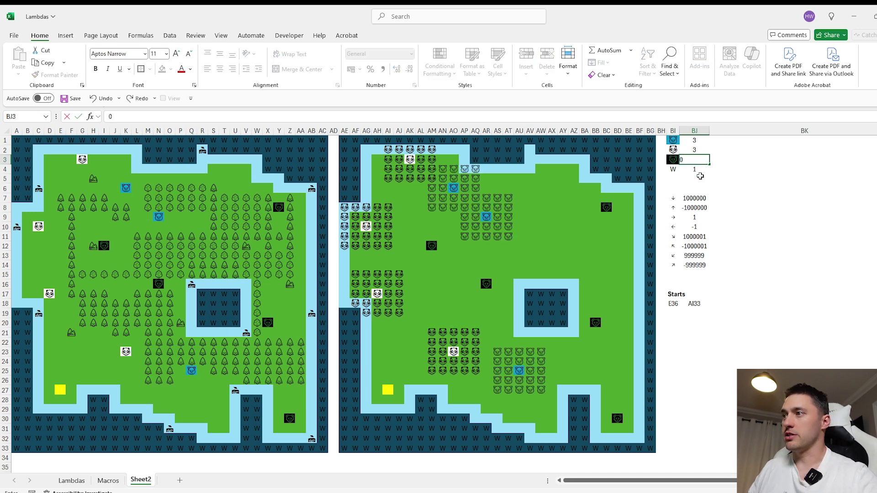
key("Escape")
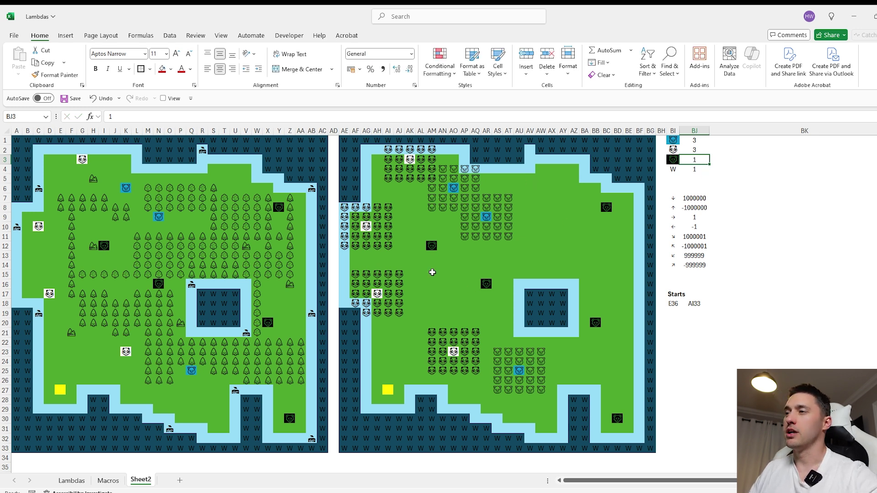
- Try "X" as the Fill argument of the BlockOutMap formula in AE1, and undo the change
left_click(346, 140)
left_click(217, 117)
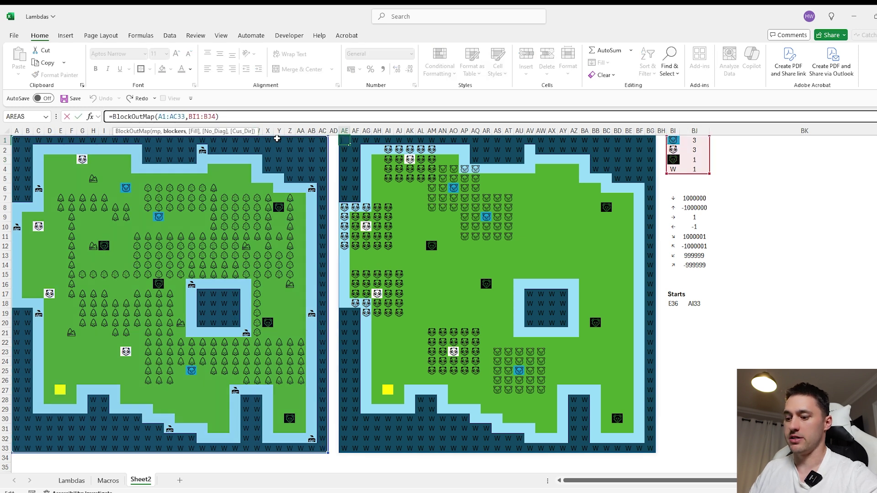
type(",")
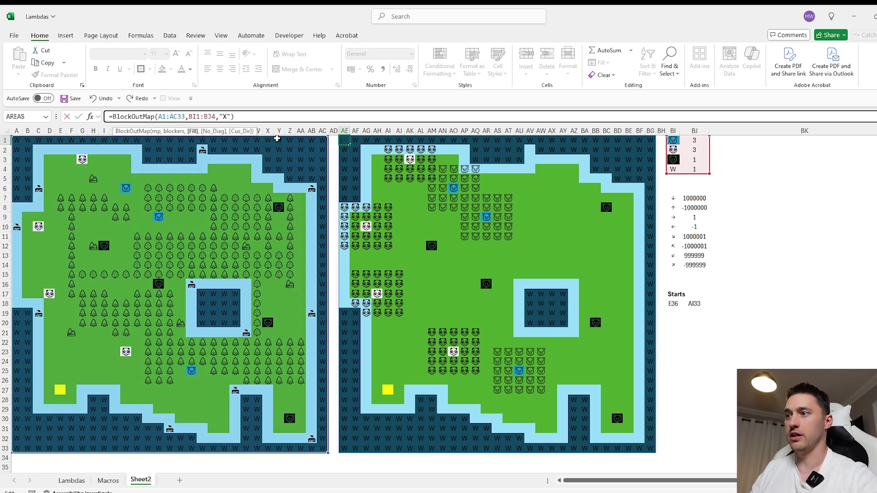
type("\"X\"")
key("Return")
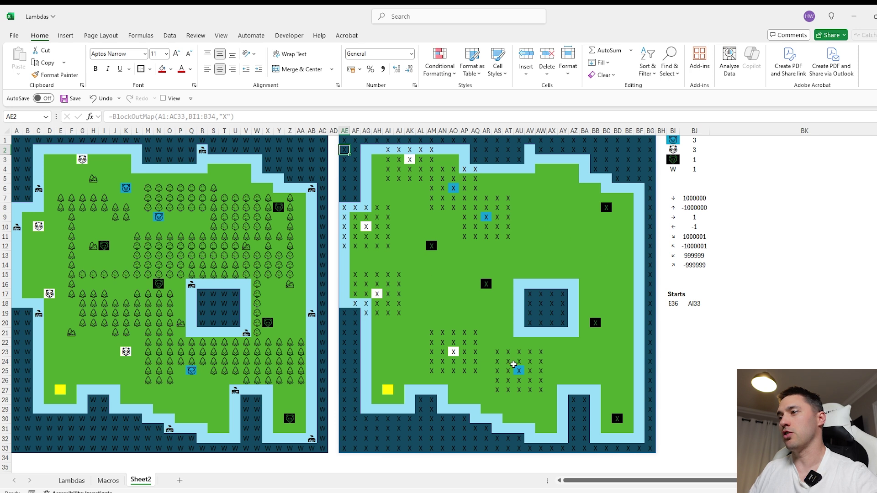
left_click(347, 140)
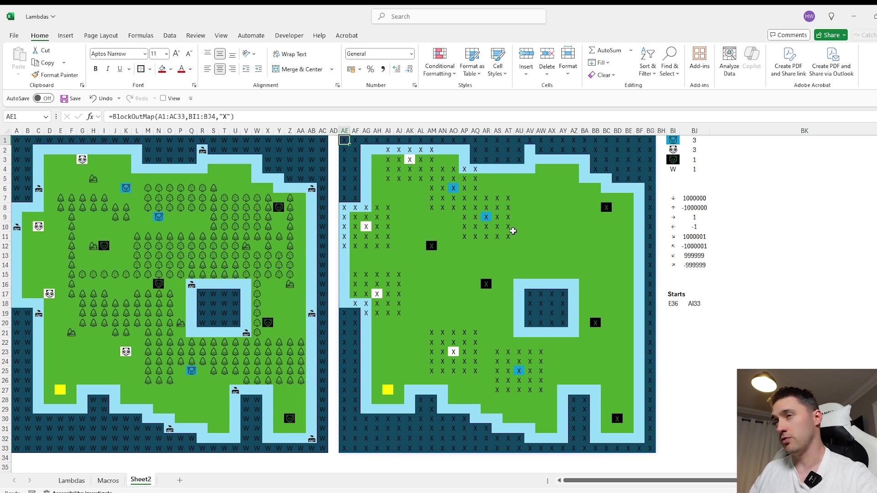
key("ctrl+z")
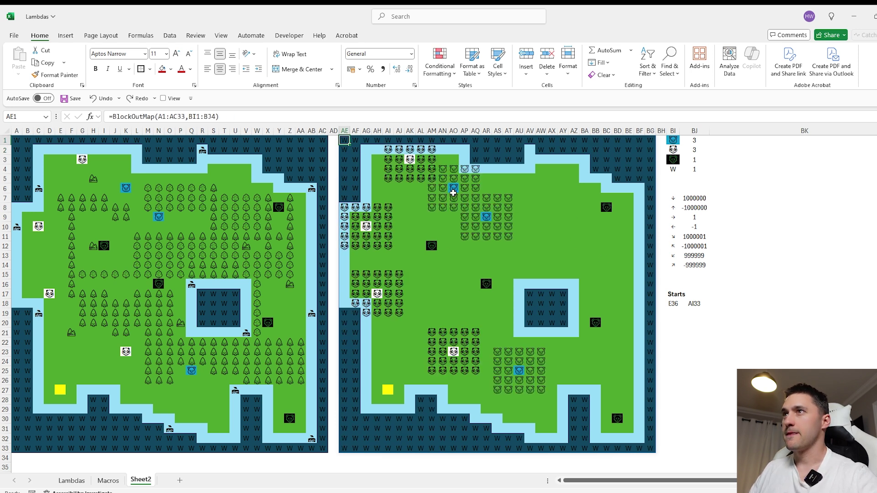
- Leave the Fill argument of the AE1 formula empty, set No_Diag to 1, and inspect the cells around the blue animal in AR9
left_click(218, 117)
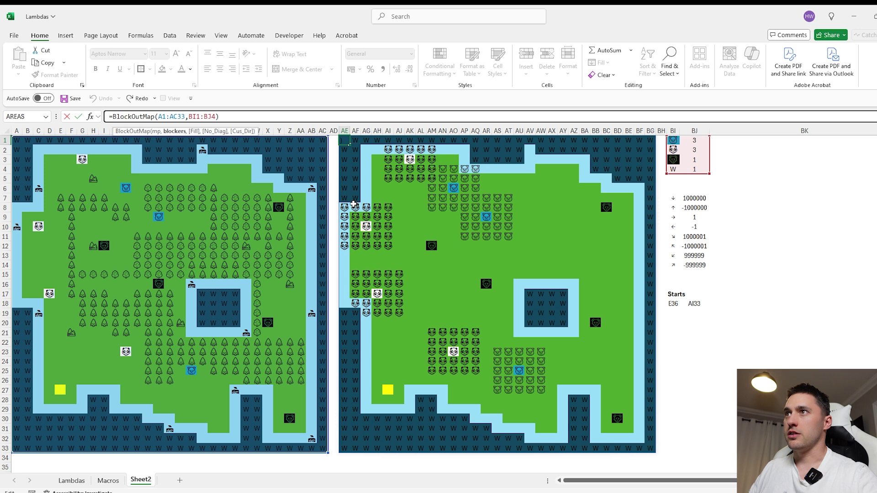
type(",,1")
key("Return")
left_click_drag(486, 198, 487, 236)
left_click(486, 274)
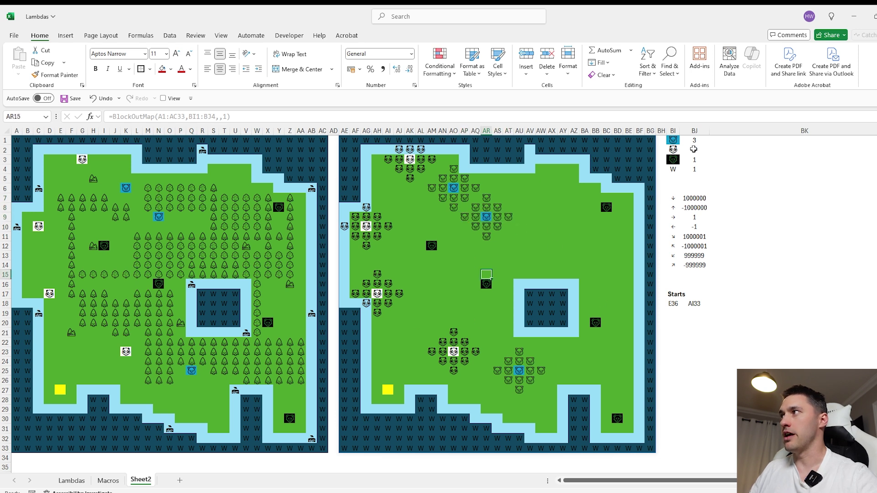
- Try a blocking range of 6 for the panda in BJ2 with diagonals disabled, and undo the change
left_click(693, 149)
type("6")
left_click(729, 253)
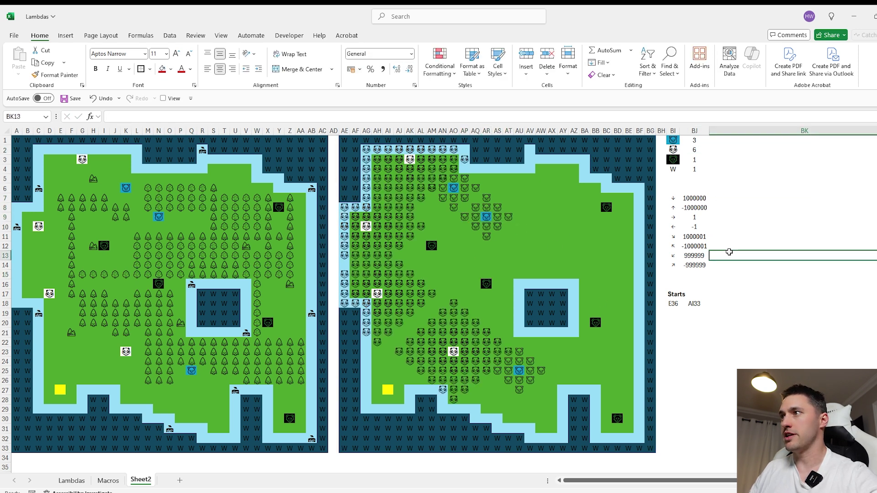
key("ctrl+z")
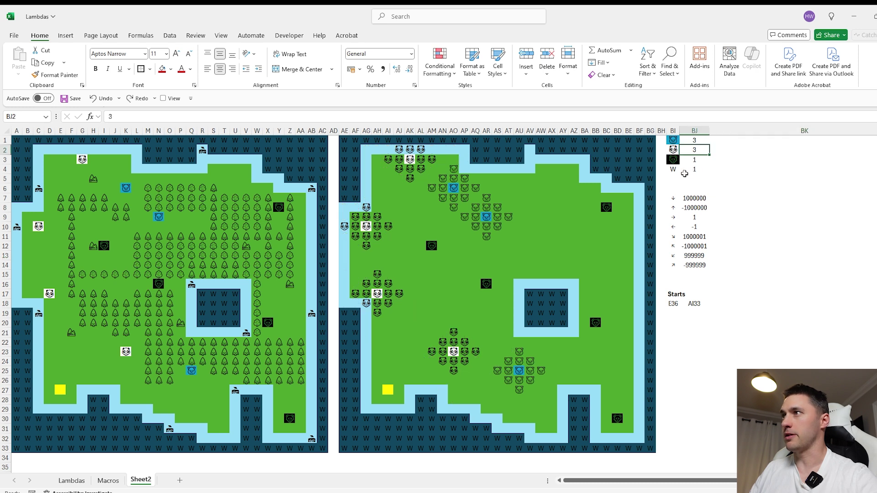
- Check the BlockOutMap formula's arguments in AE1 without changing them, and examine the arrow directions and their codes from row 7 of columns BI and BJ
left_click(342, 141)
left_click(229, 117)
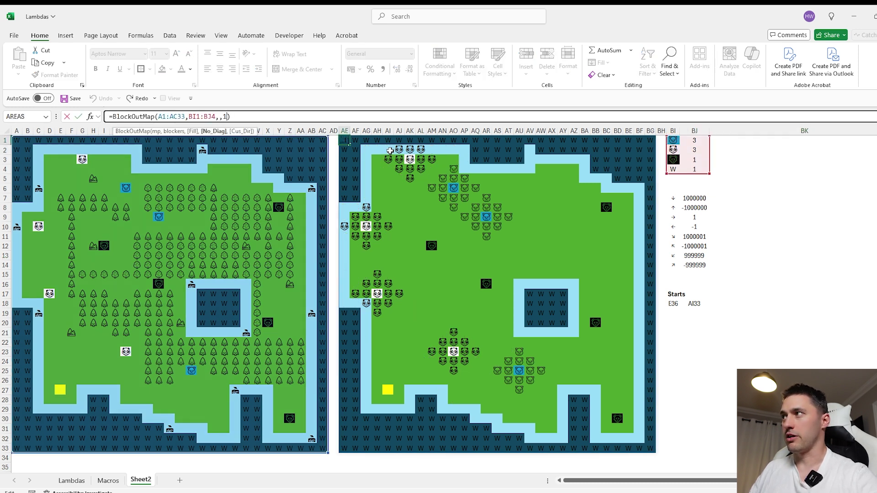
key("Escape")
left_click_drag(673, 198, 675, 261)
left_click(694, 198)
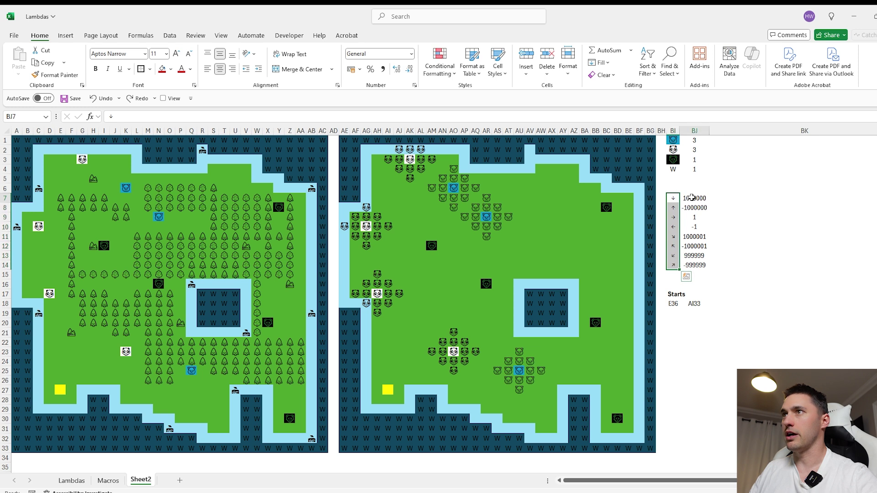
- Try the diagonal direction codes in BJ11:BJ14 as the Cus_Dir argument of the BlockOutMap formula in AE1
left_click_drag(673, 198, 695, 199)
left_click(671, 199)
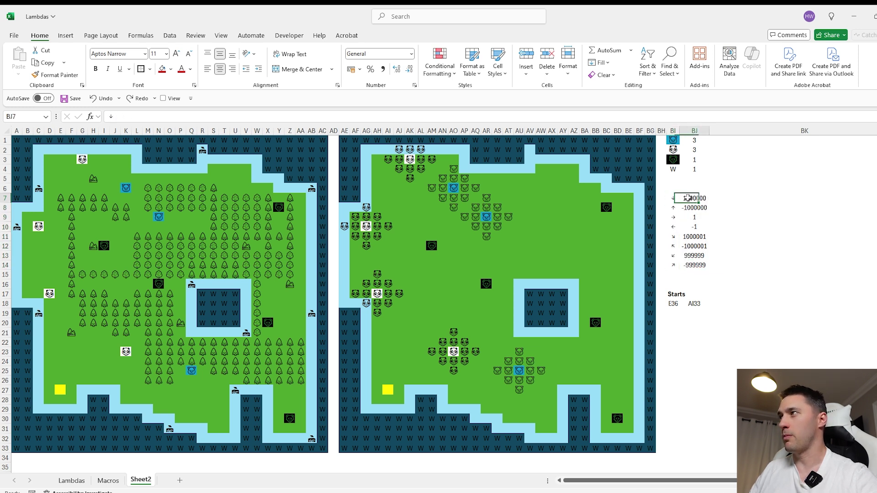
left_click(344, 140)
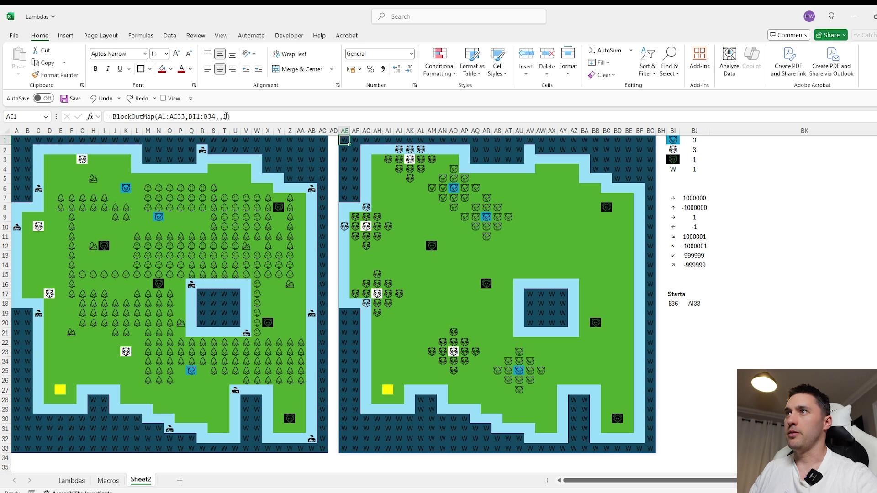
left_click(227, 117)
type(",")
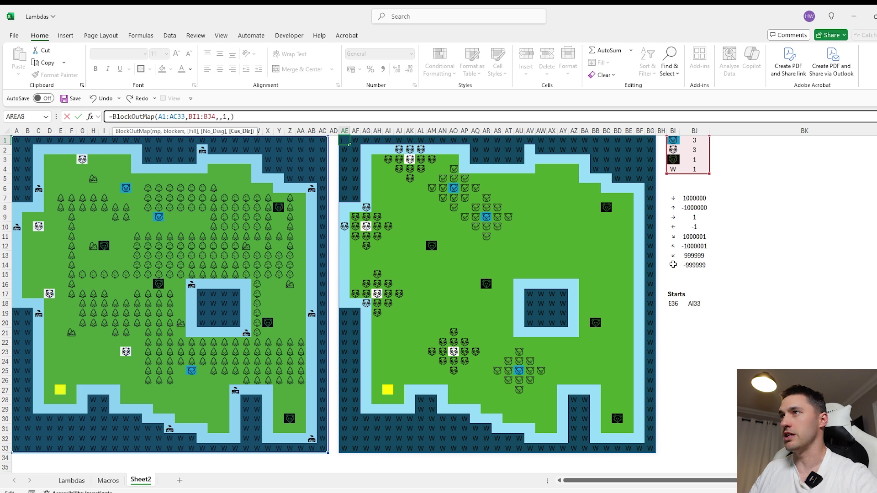
left_click_drag(693, 265, 692, 241)
key("Return")
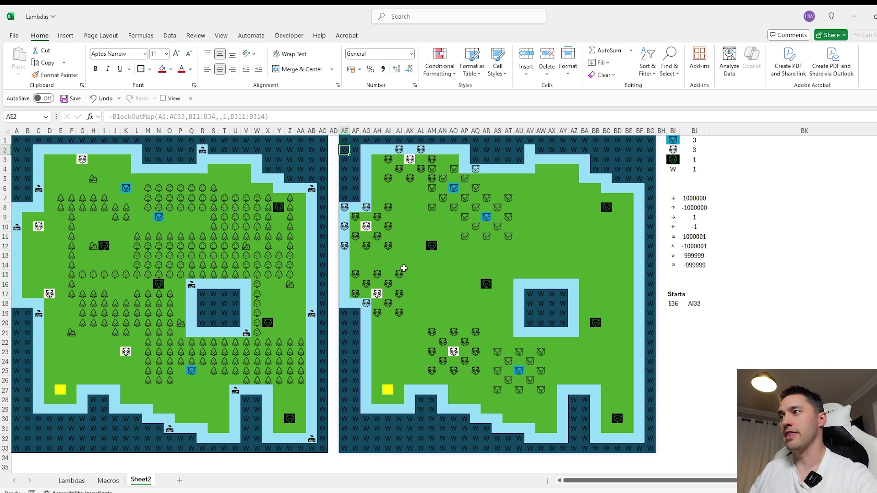
- Examine the direction codes in BJ7:BJ14 and open the BlockOutMap formula in AE1 for editing
left_click_drag(695, 198, 689, 260)
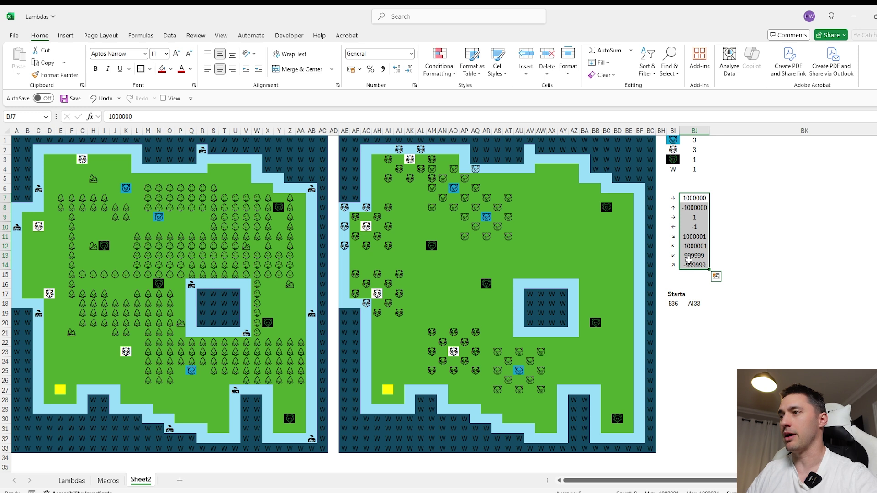
left_click(346, 143)
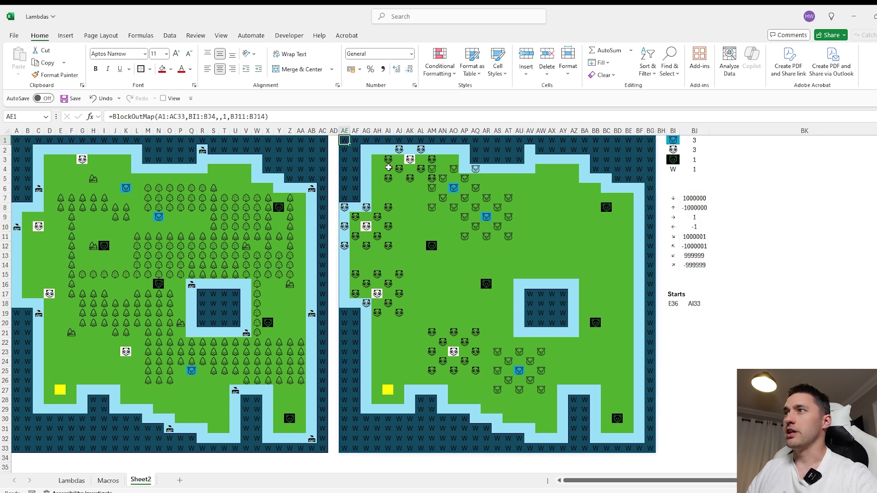
key("F2")
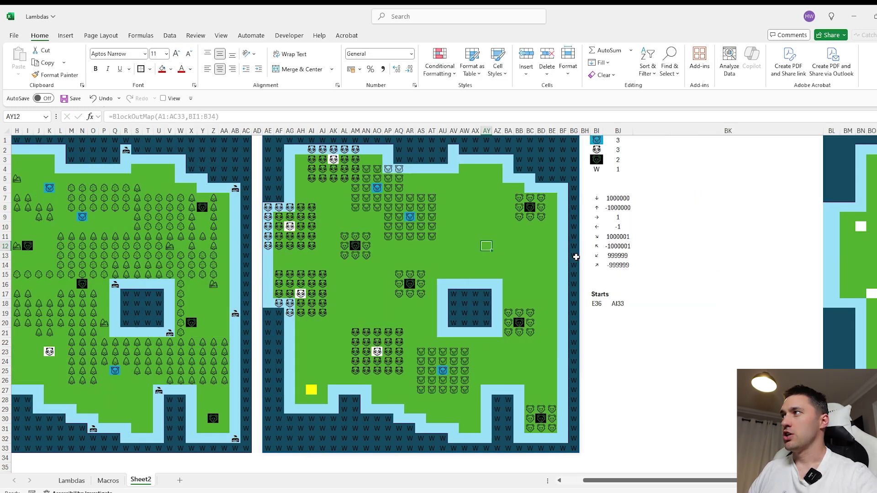
- Narrow column BK to bring the empty third map closer to the blocker and direction lists
scroll(576, 257, "right", 2)
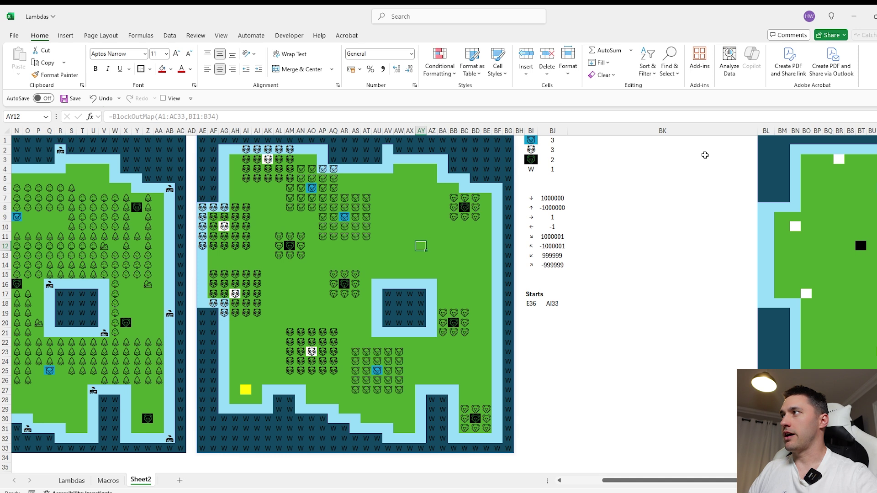
left_click_drag(705, 157, 705, 150)
left_click_drag(759, 130, 584, 130)
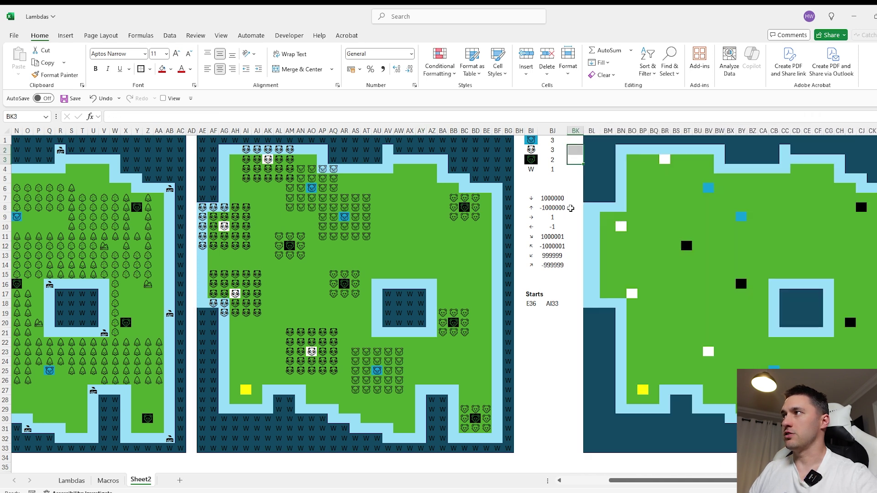
- Enter a Maze formula in BL1 with A1:AC33 as the map and BI18 as the start
scroll(571, 208, "right", 3)
left_click(525, 141)
type("=Maze(")
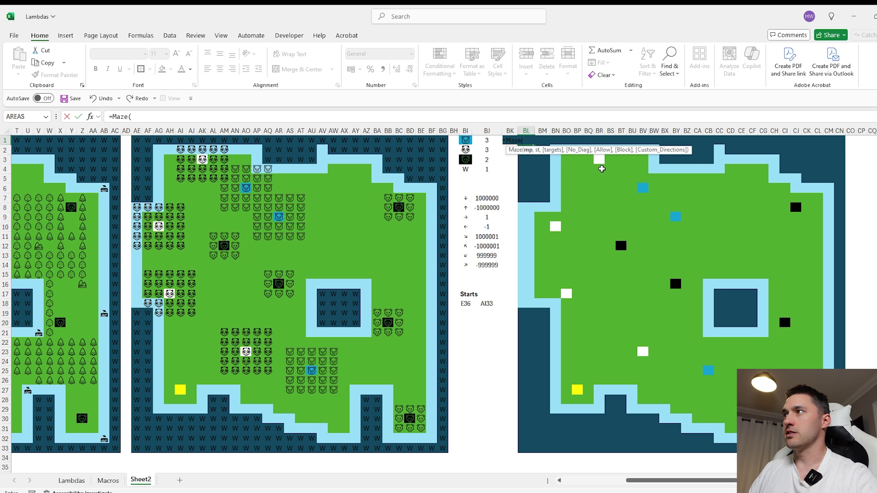
scroll(602, 169, "left", 6)
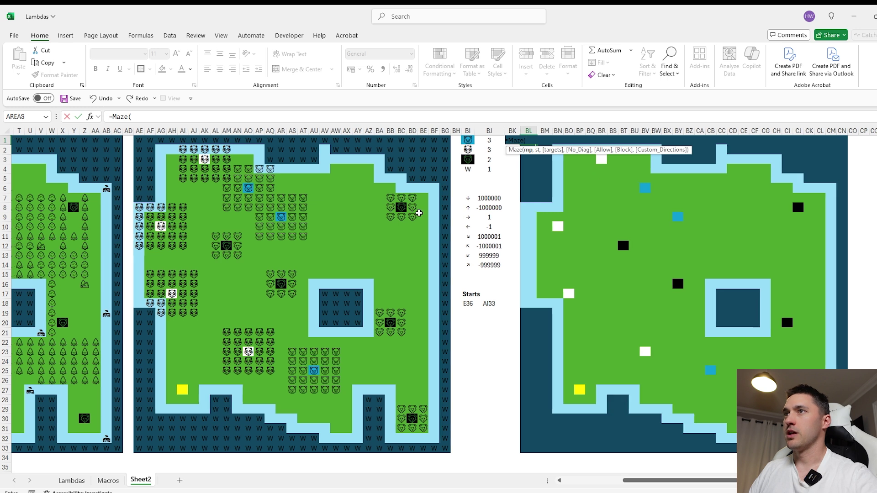
left_click_drag(16, 140, 322, 449)
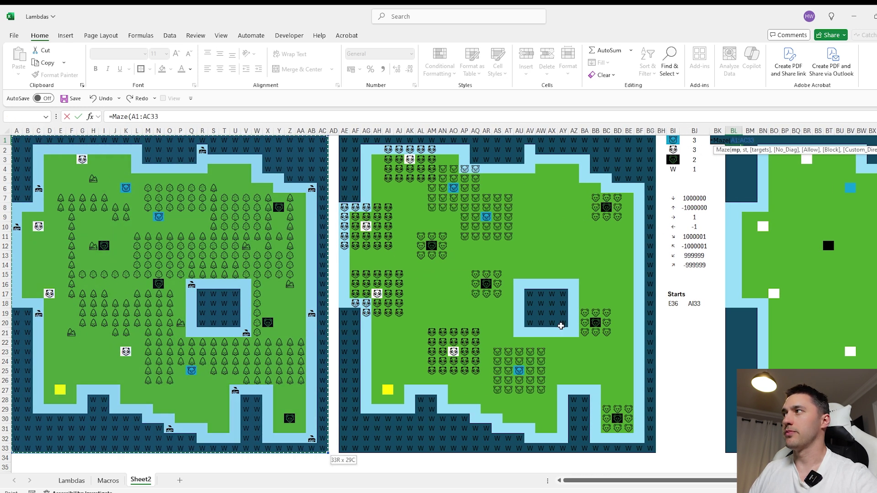
scroll(570, 276, "right", 2)
type(",")
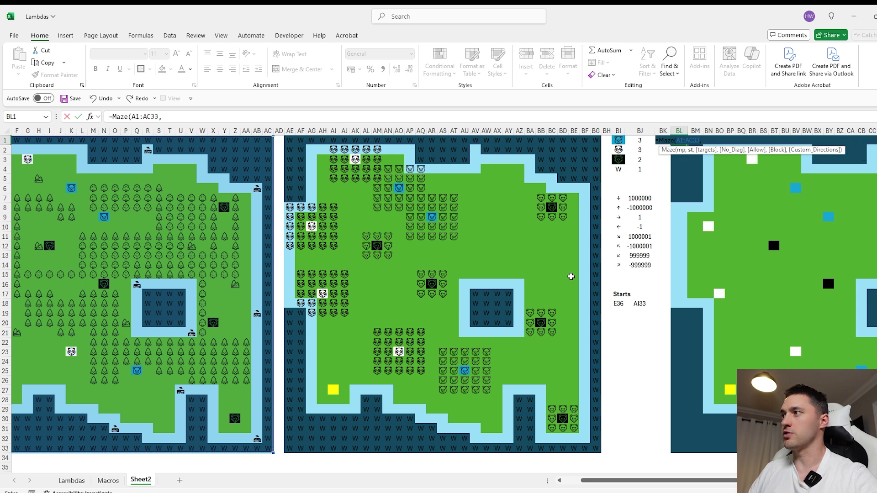
left_click(620, 303)
scroll(619, 303, "left", 2)
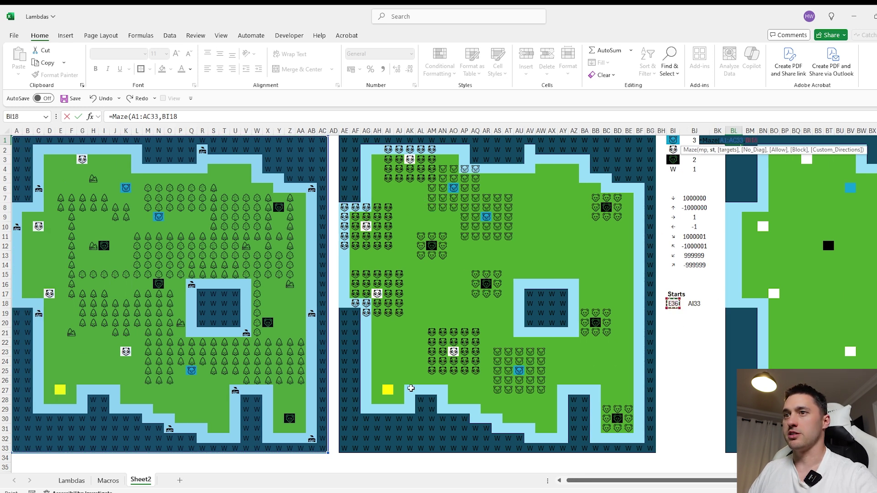
key("Escape")
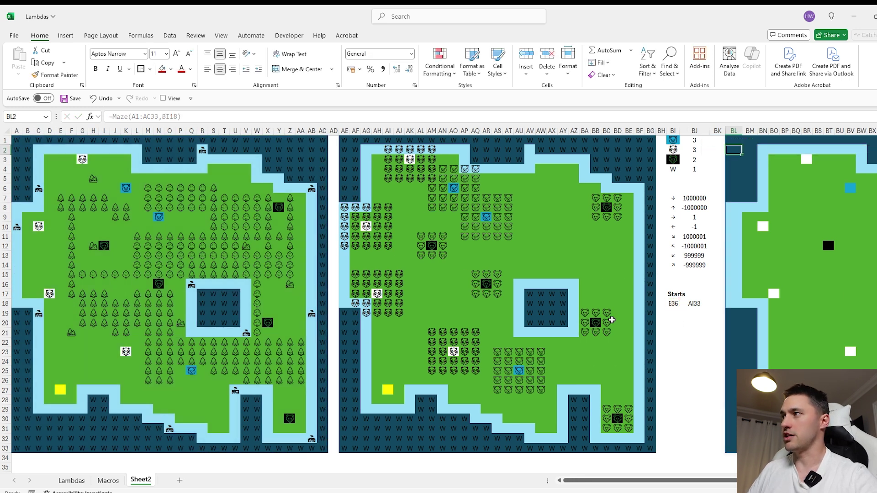
- Set the first start reference in BI18 to E27
type("E")
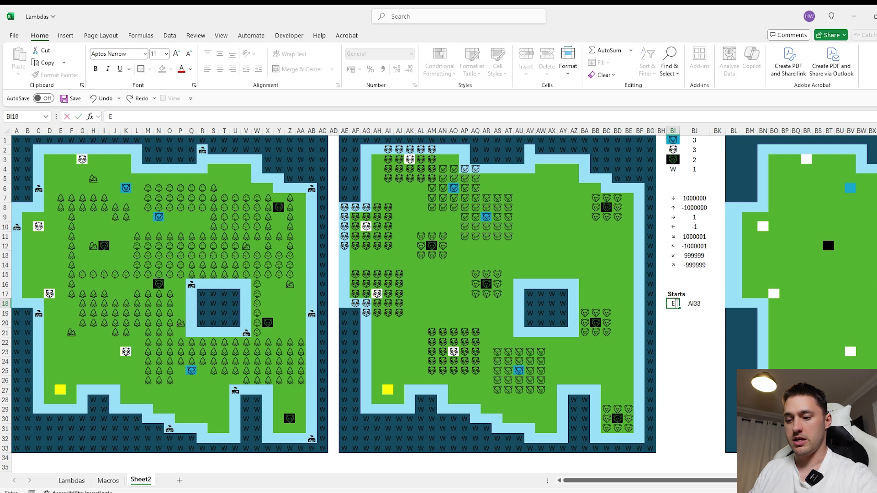
type("27")
key("Return")
- Examine the Maze distances spreading out from the start cell BP27 and compare them with the original map
scroll(655, 393, "right", 4)
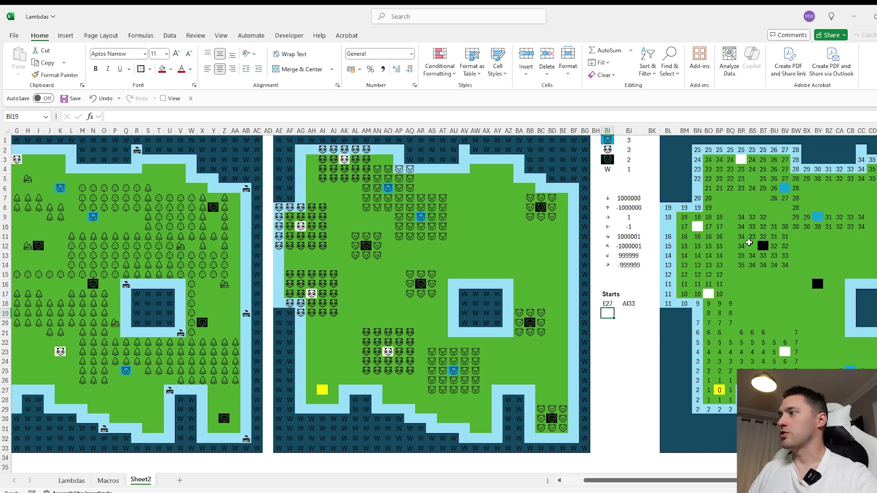
left_click(662, 391)
scroll(569, 376, "right", 4)
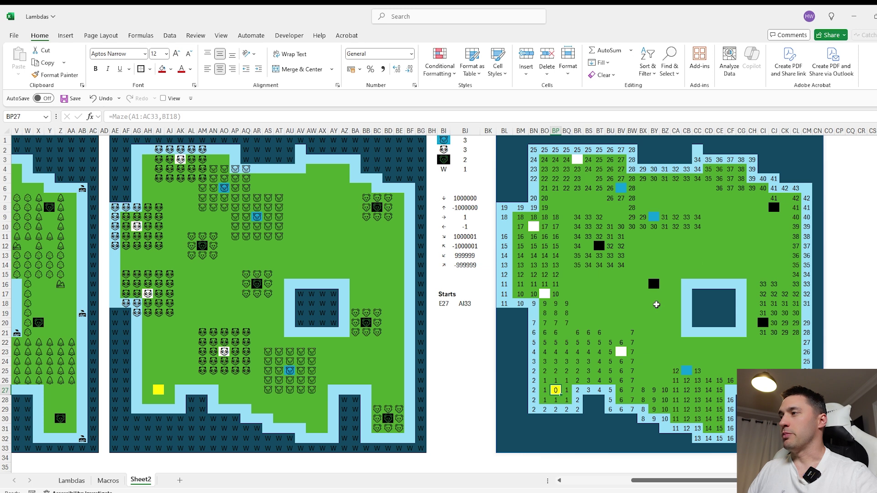
scroll(656, 304, "left", 8)
mouse_move(41, 150)
left_mouse_down()
mouse_move(196, 326)
mouse_move(320, 431)
mouse_move(309, 435)
left_mouse_up()
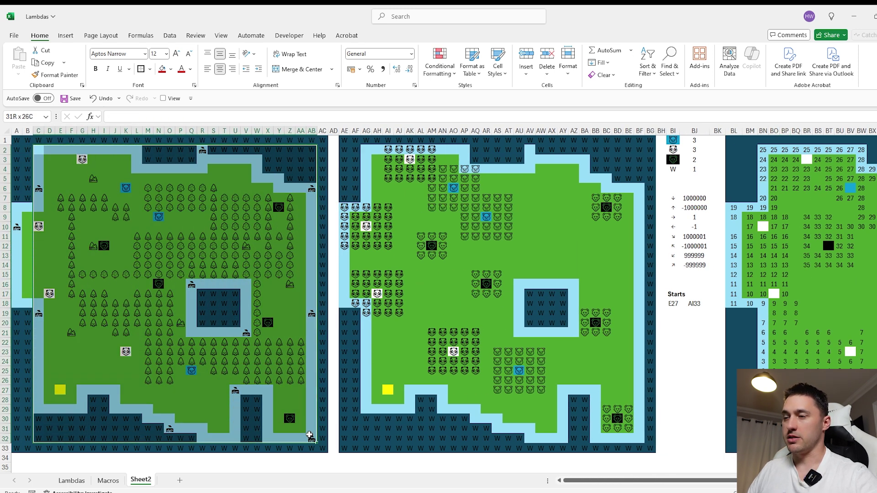
left_click(202, 467)
scroll(622, 247, "right", 3)
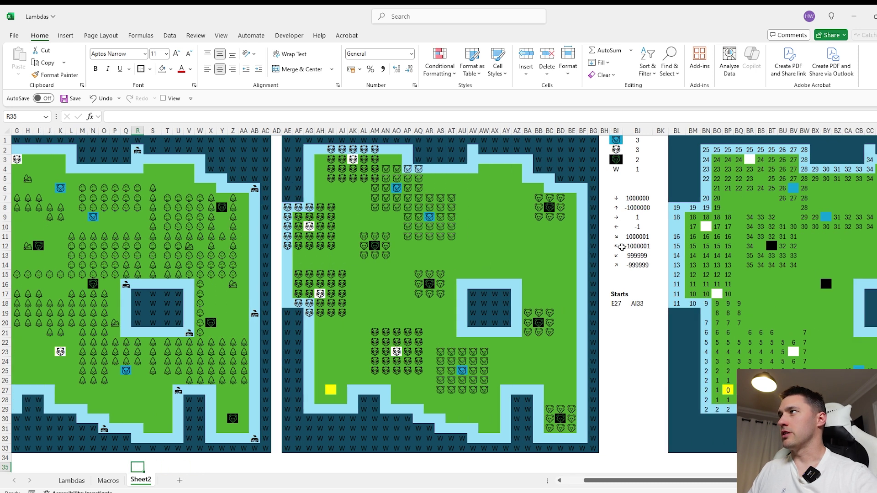
- Compare the formulas in BL1 and AE1, and check the map argument of the Maze formula without changing it
left_click(677, 140)
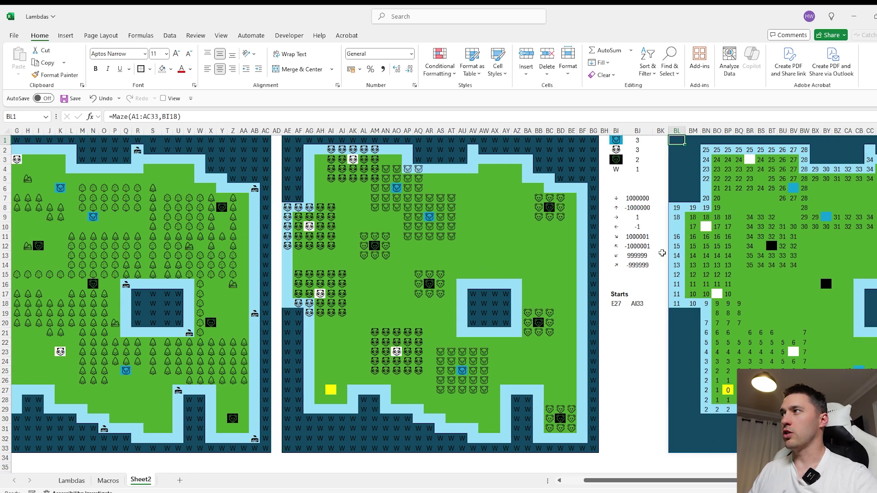
scroll(599, 256, "left", 2)
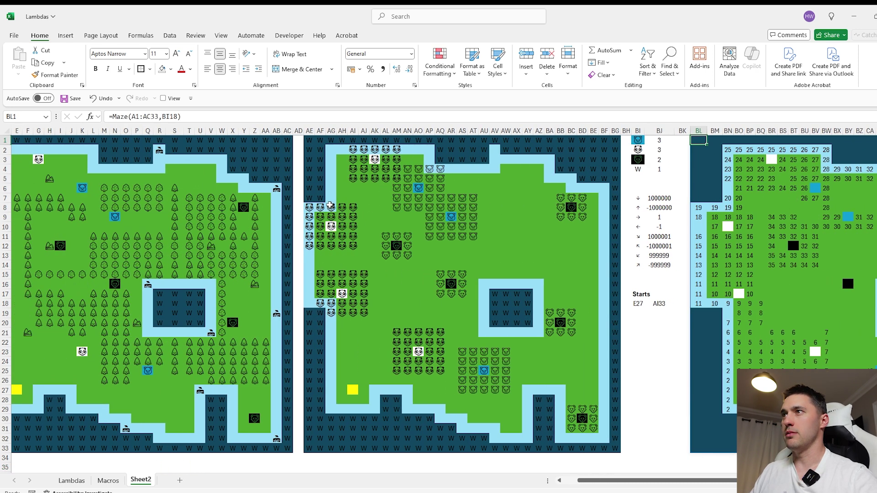
left_click(317, 143)
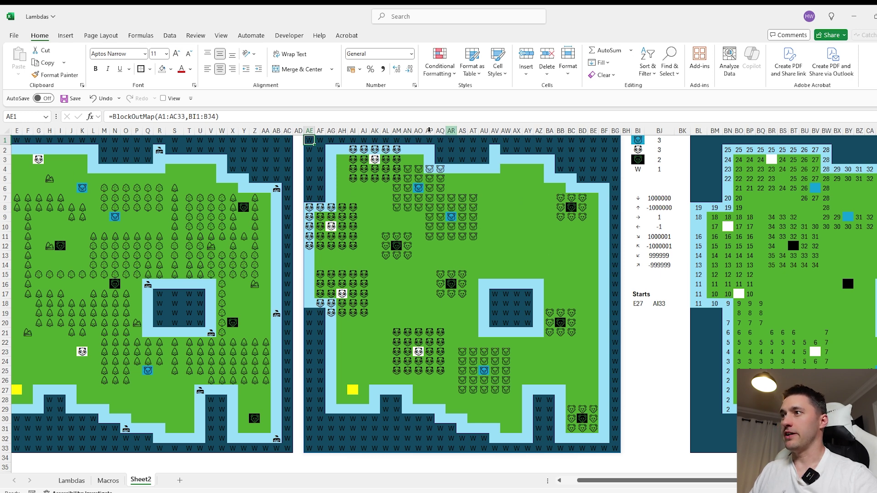
scroll(654, 158, "right", 4)
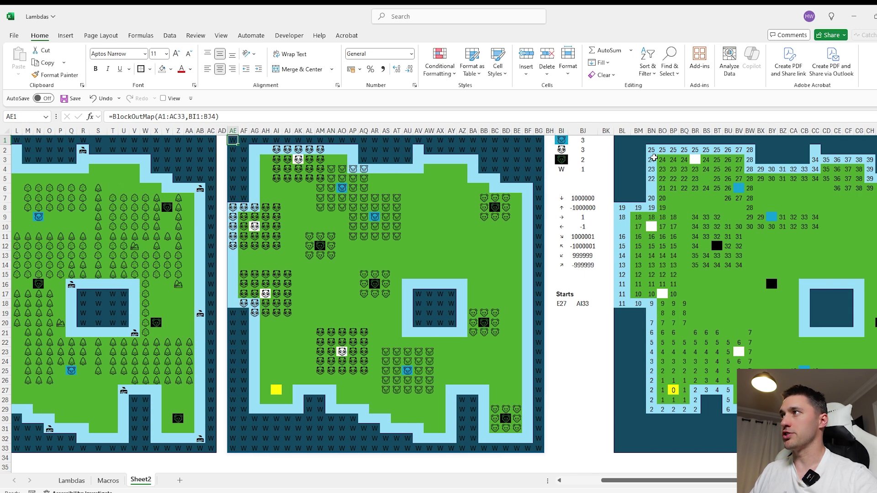
left_click(624, 141)
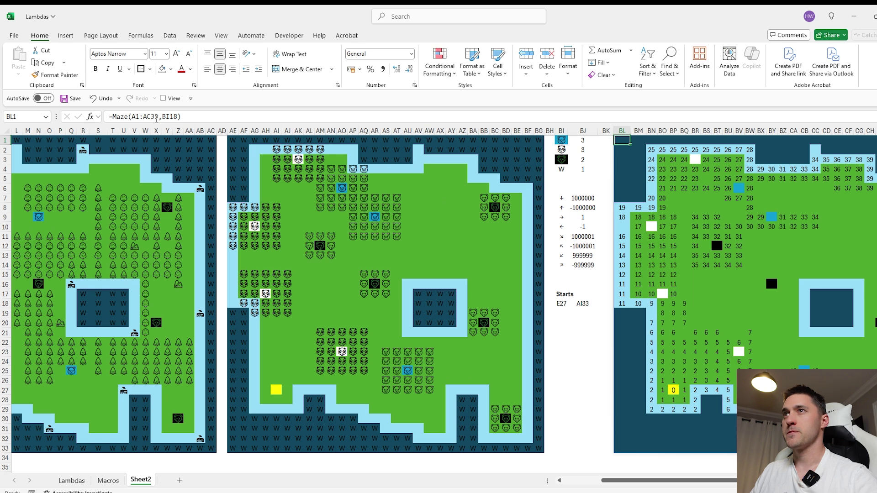
left_click(133, 117)
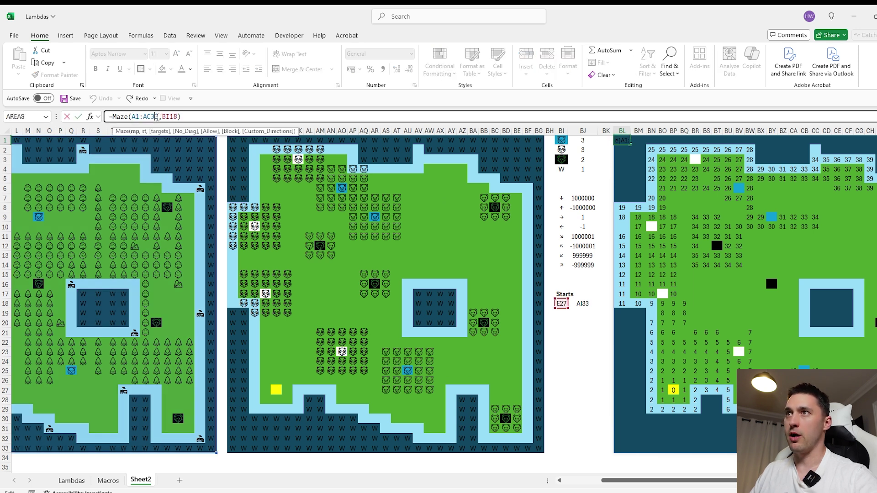
key("Escape")
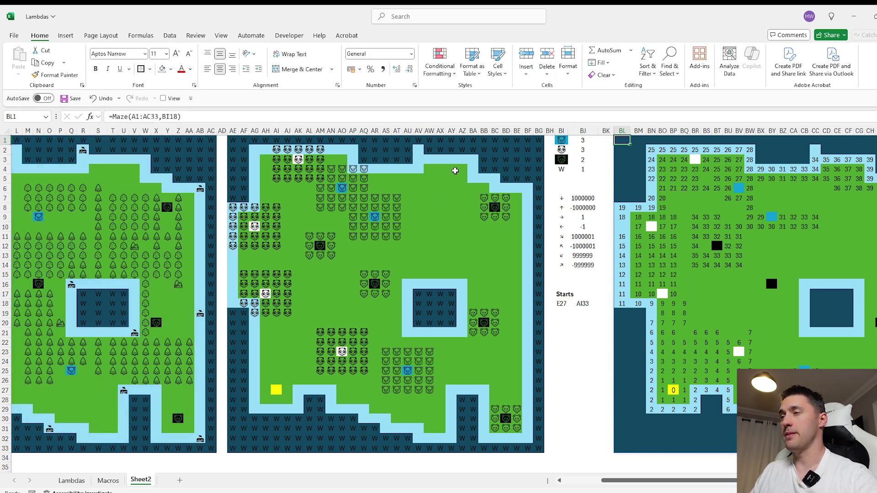
- Compare the blocked-out area of the BlockOutMap output with the original map and the Maze output starting in BL1
left_click_drag(462, 149, 255, 410)
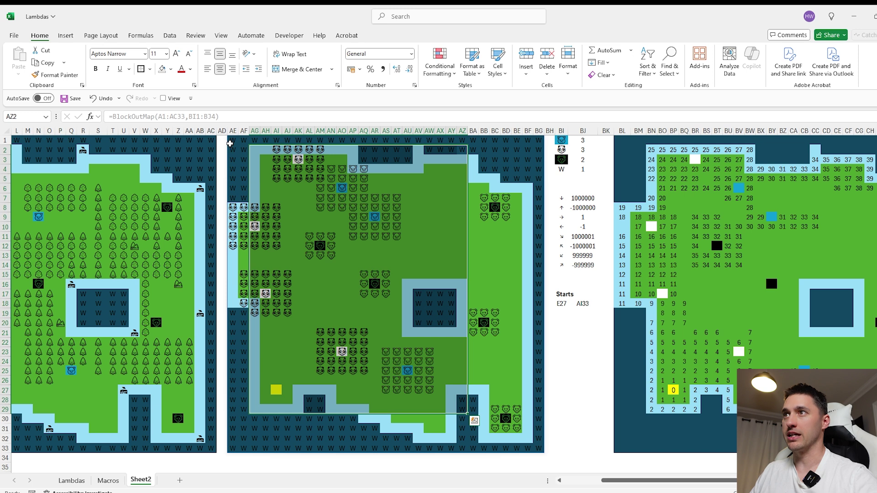
left_click(230, 143)
left_click(621, 140)
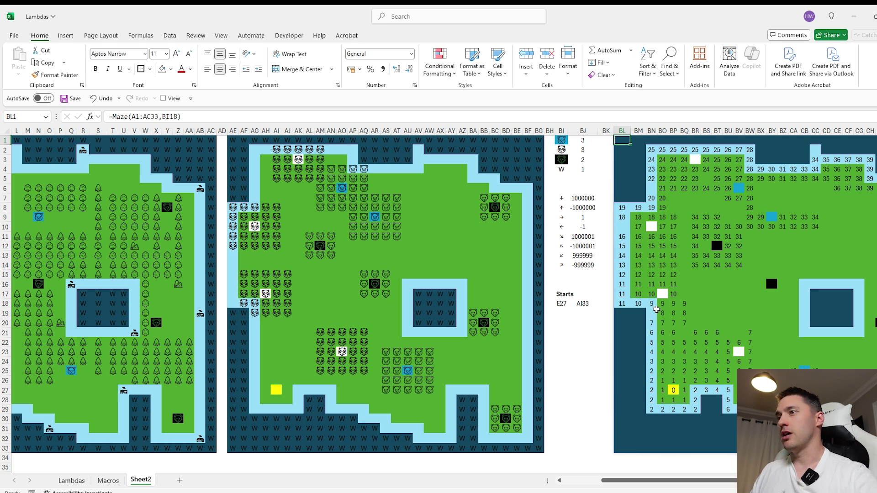
scroll(656, 309, "left", 4)
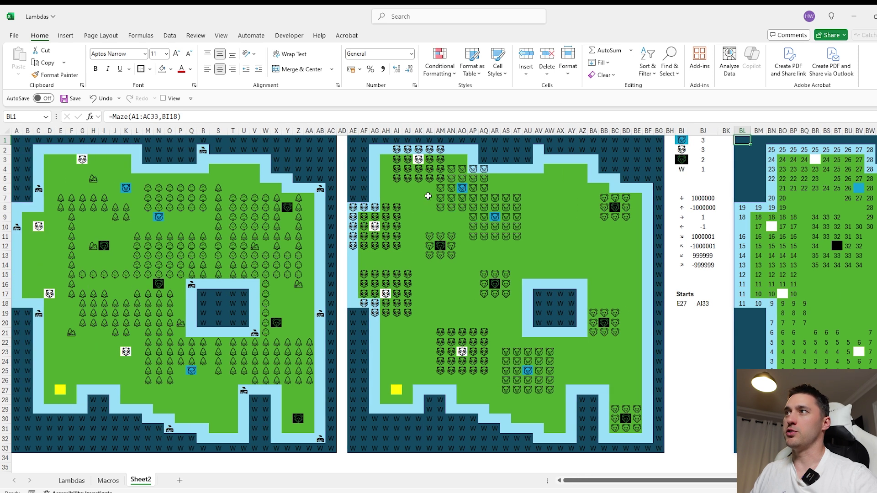
left_click_drag(557, 239, 591, 271)
left_click_drag(309, 151, 126, 320)
left_click(195, 227)
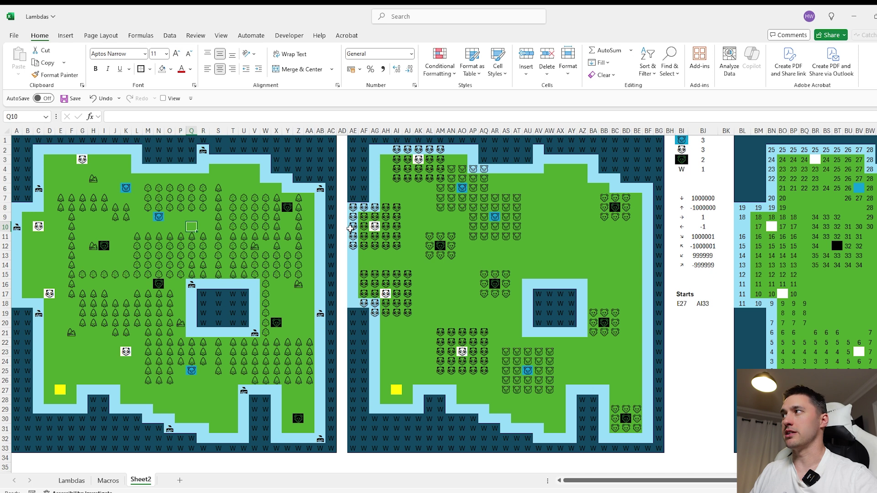
scroll(603, 149, "right", 5)
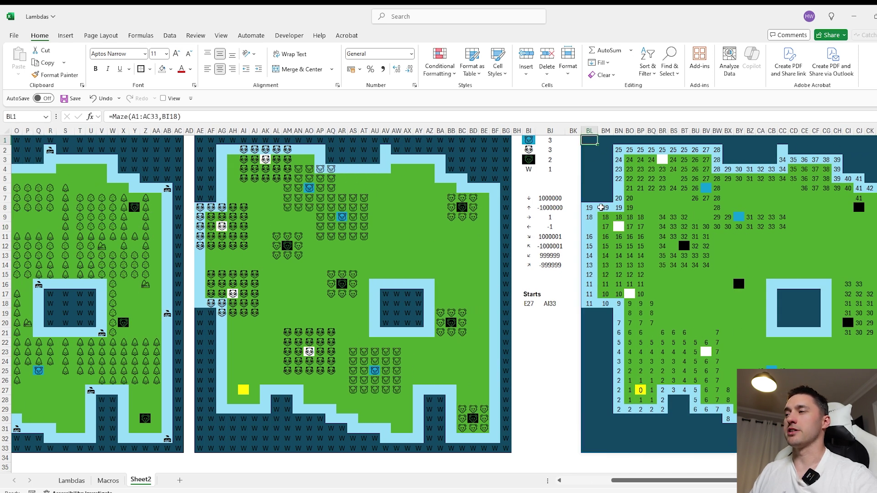
scroll(184, 239, "left", 4)
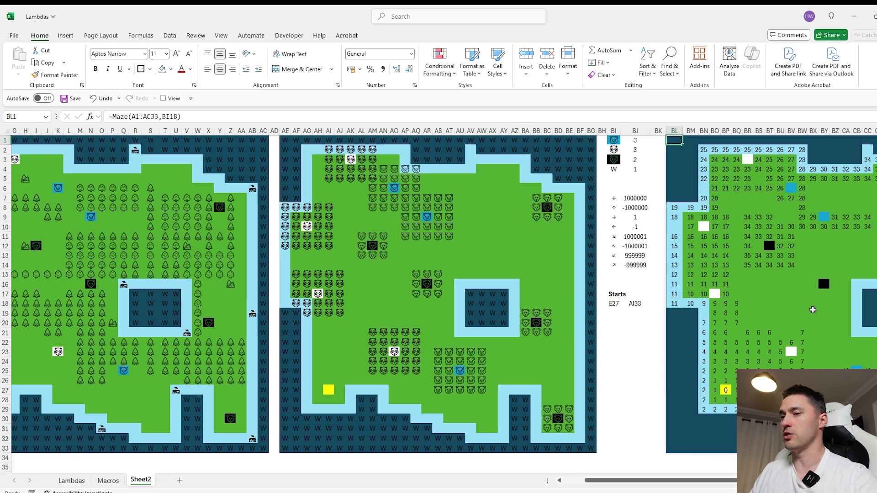
scroll(799, 293, "right", 2)
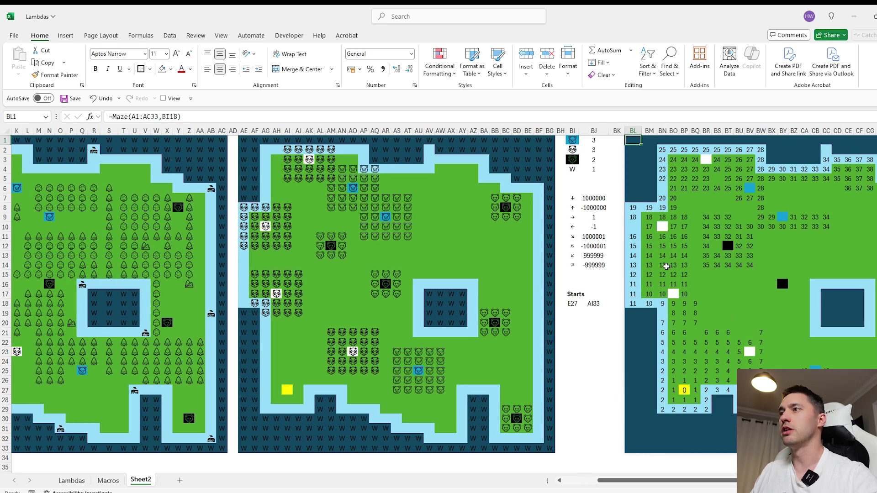
scroll(649, 261, "right", 2)
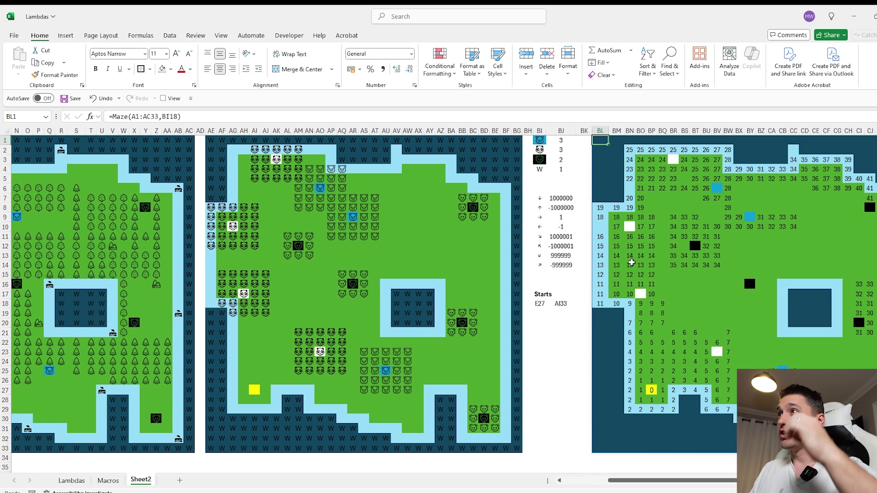
- Check which cell the Maze formula in BL1 uses as its start argument, without changing the formula
scroll(626, 258, "right", 2)
left_click(438, 117)
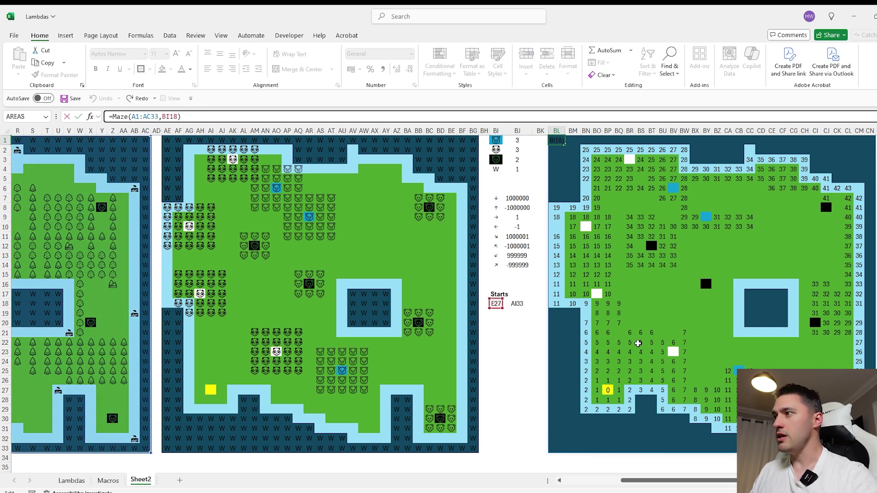
key("Escape")
scroll(634, 361, "left", 10)
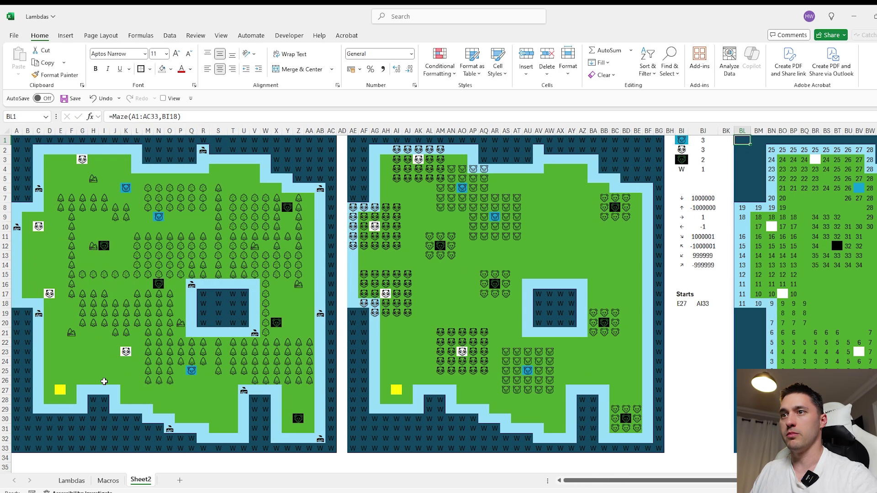
- Set the first start reference in BI18 to the wall cell E30 and locate the matching cell BP30 in the Maze output
left_click(60, 420)
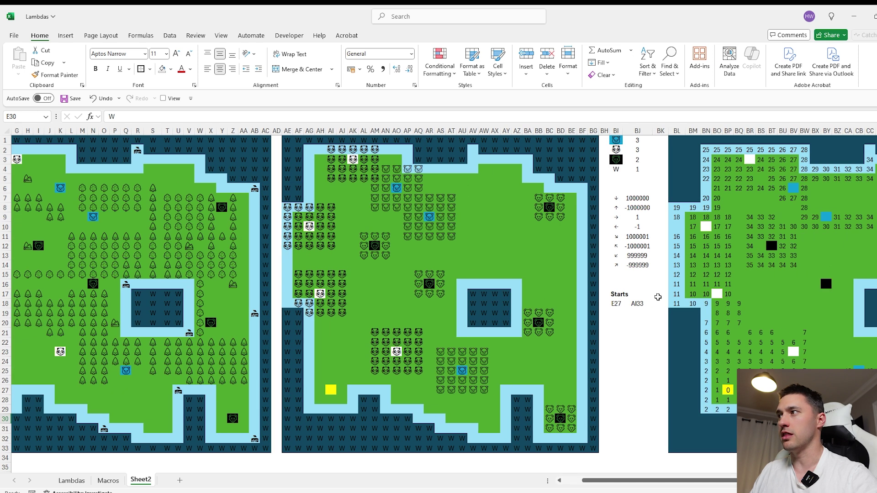
scroll(596, 302, "right", 3)
left_click(605, 304)
type("E30")
key("Return")
left_click(718, 419)
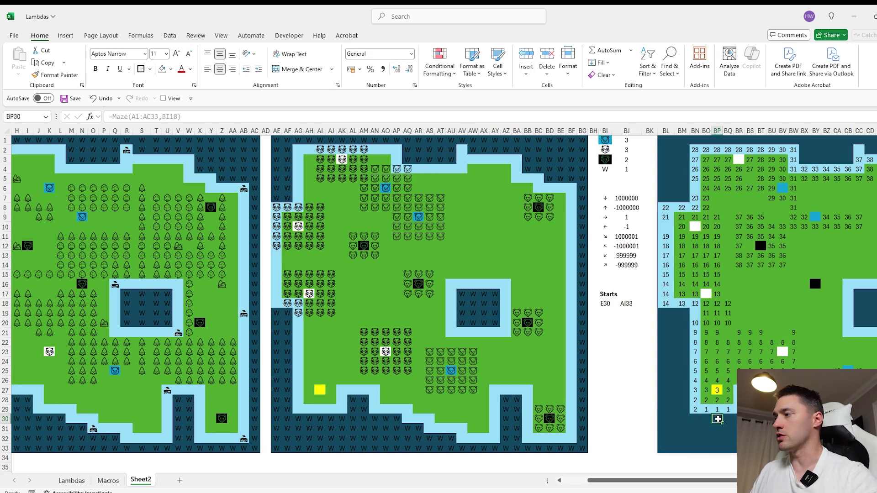
- Try the Maze formula in BL1 with its No_Diag argument set to 1, inspect the distances around the start, and undo the change
left_click(220, 117)
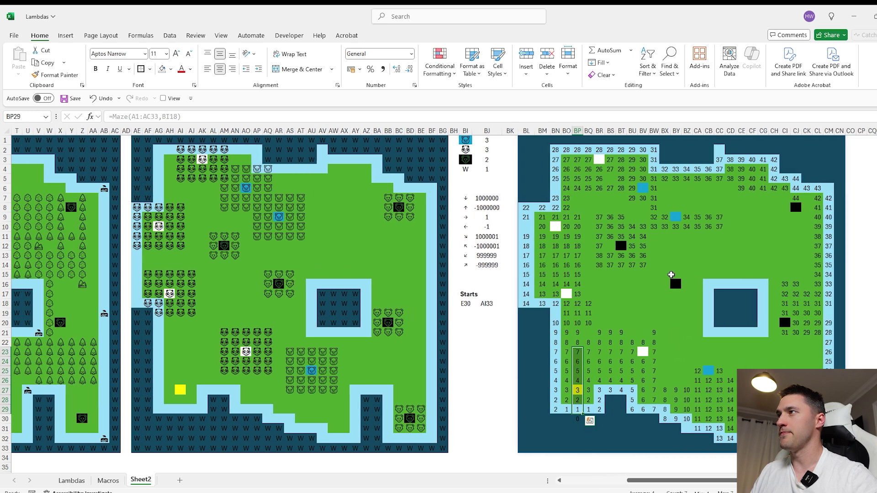
type(",")
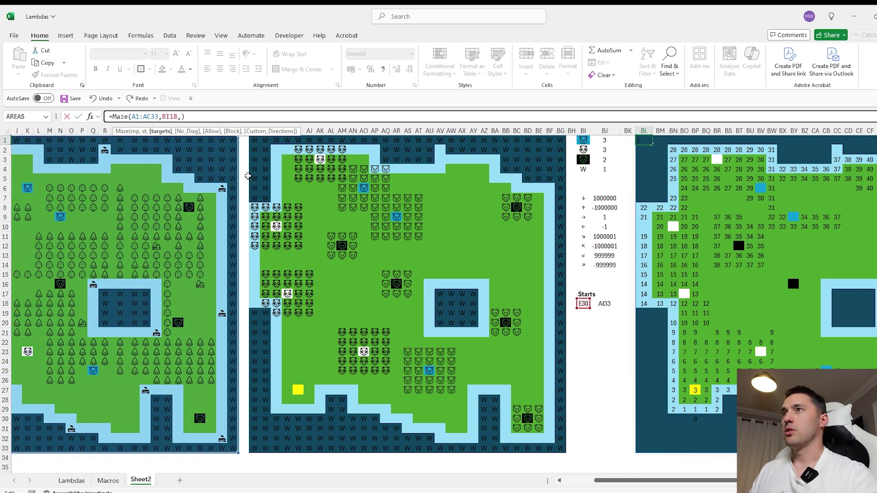
scroll(546, 284, "right", 5)
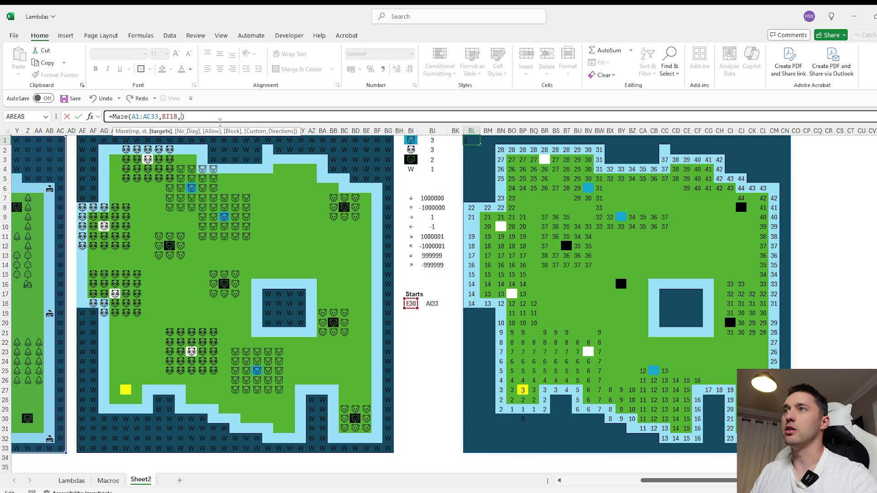
type(",1")
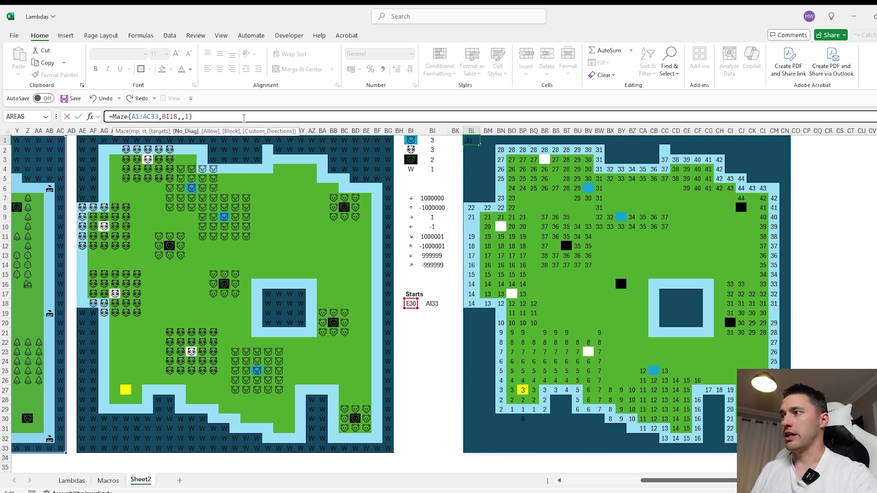
key("Return")
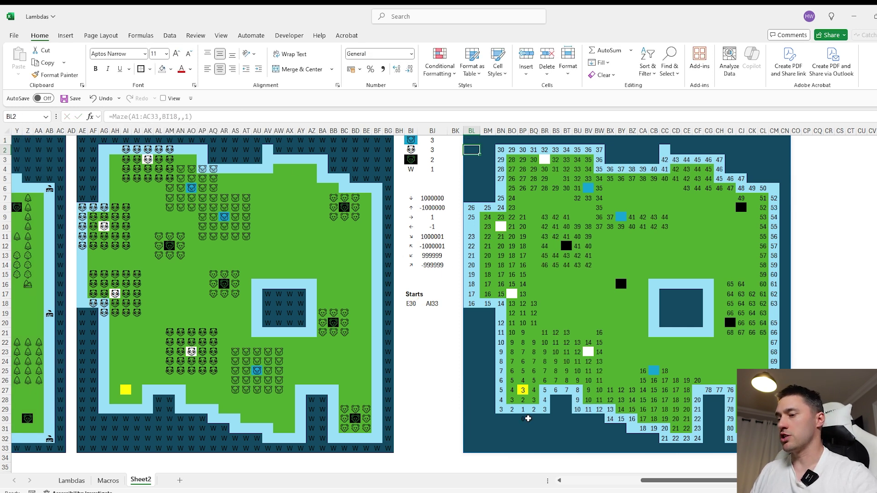
mouse_move(522, 418)
left_mouse_down()
mouse_move(524, 410)
mouse_move(512, 412)
left_mouse_up()
key("ctrl+z")
key("ctrl+z")
- Set the Allow argument of the Maze formula in BL1 to "W" and inspect the distances around the start cell
left_click(180, 117)
type(",,,")
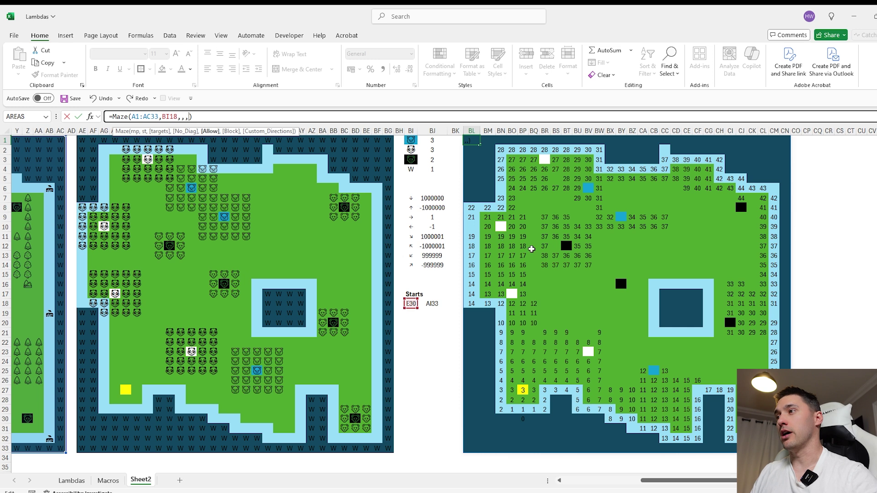
scroll(510, 261, "left", 5)
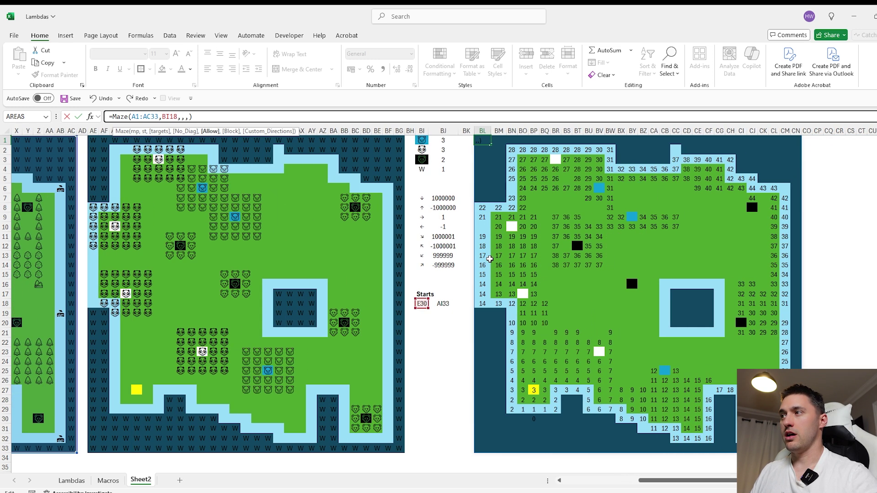
scroll(303, 299, "left", 2)
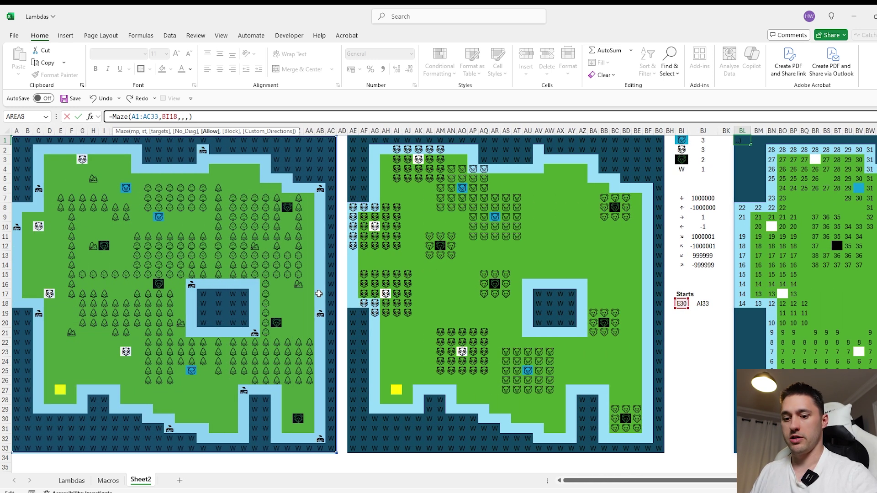
type("\"W\"")
scroll(321, 294, "right", 4)
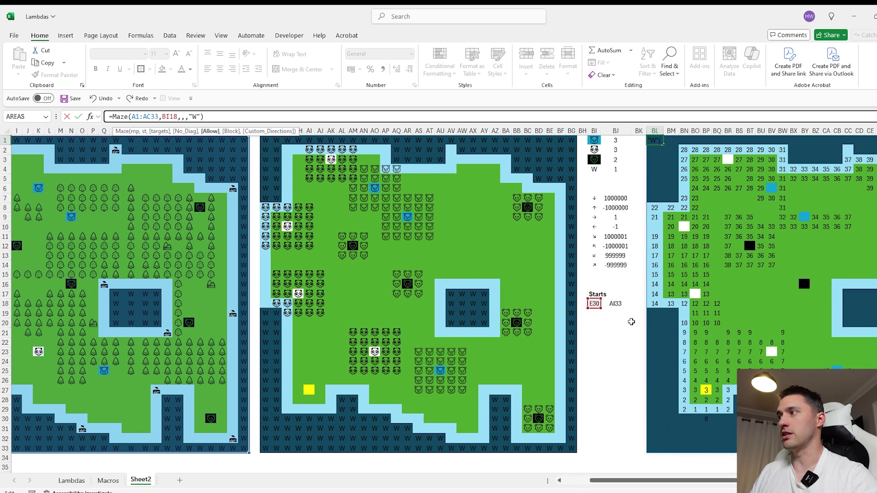
key("Return")
scroll(623, 347, "right", 2)
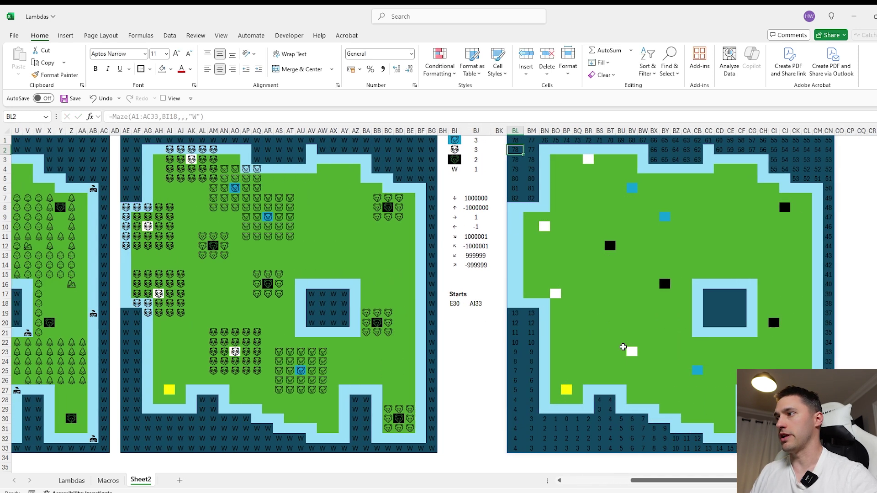
left_click_drag(567, 416, 720, 453)
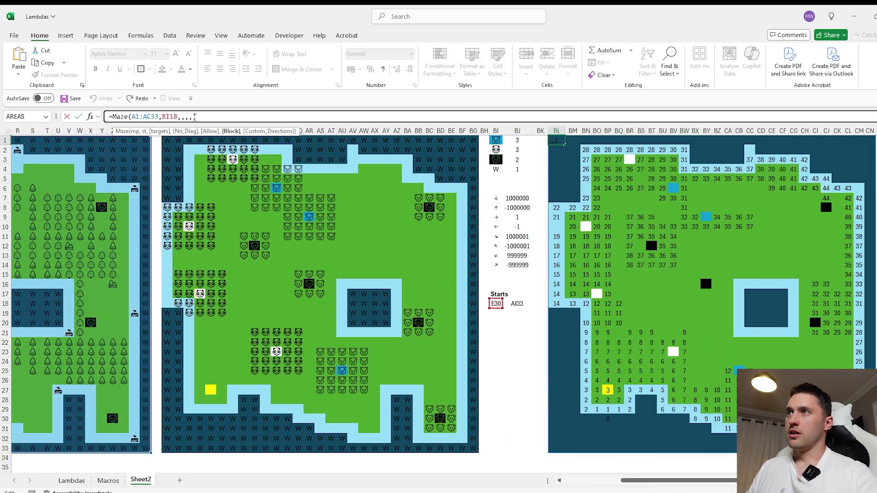
- Enter "W" as the Maze formula's Allow argument again and compare the output along the border with the original map
key("BackSpace")
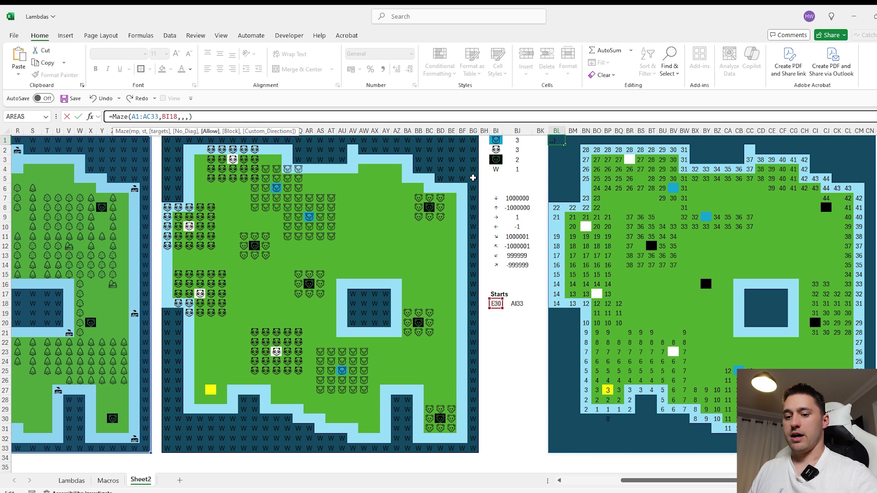
key("Return")
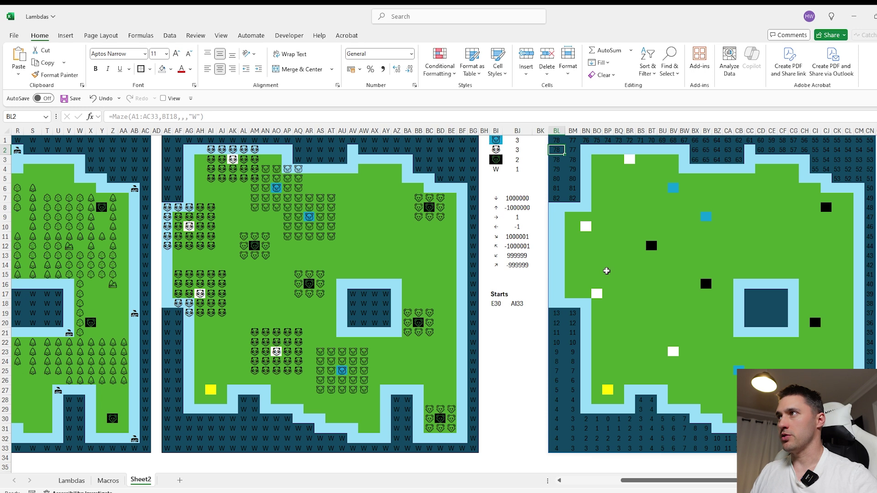
scroll(783, 346, "right", 3)
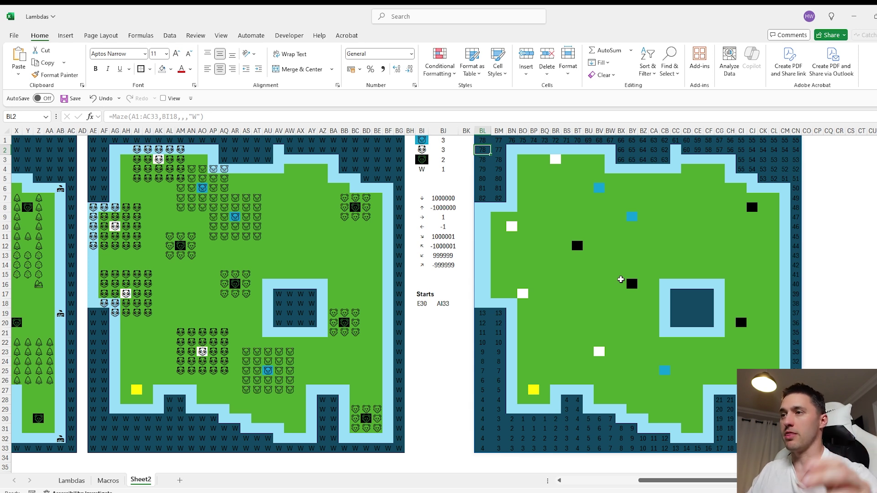
left_click(484, 140)
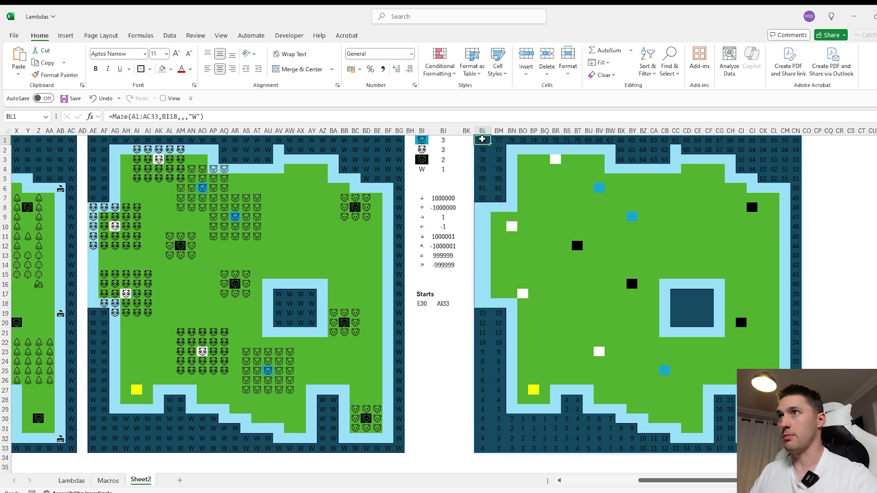
scroll(323, 190, "left", 8)
scroll(322, 190, "left", 2)
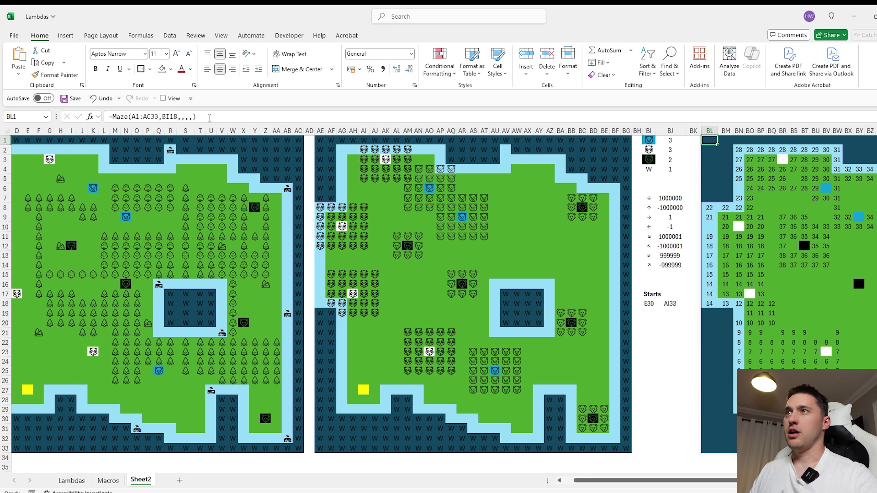
- Set the Block argument of the Maze formula in BL1 to "W" and examine the distances inside the walls
left_click(195, 118)
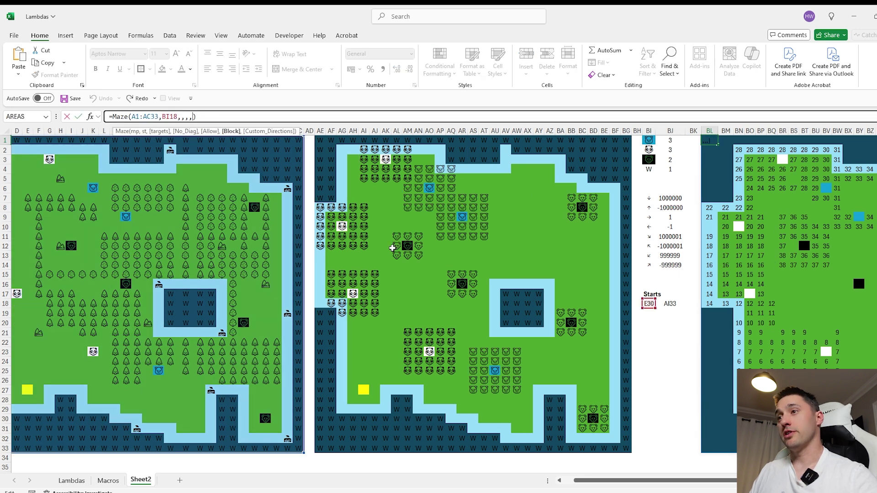
scroll(392, 248, "right", 6)
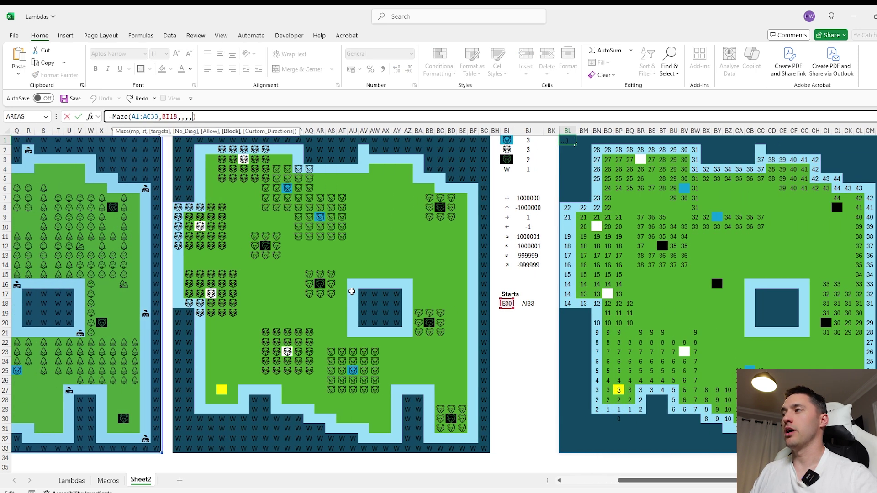
scroll(351, 292, "right", 2)
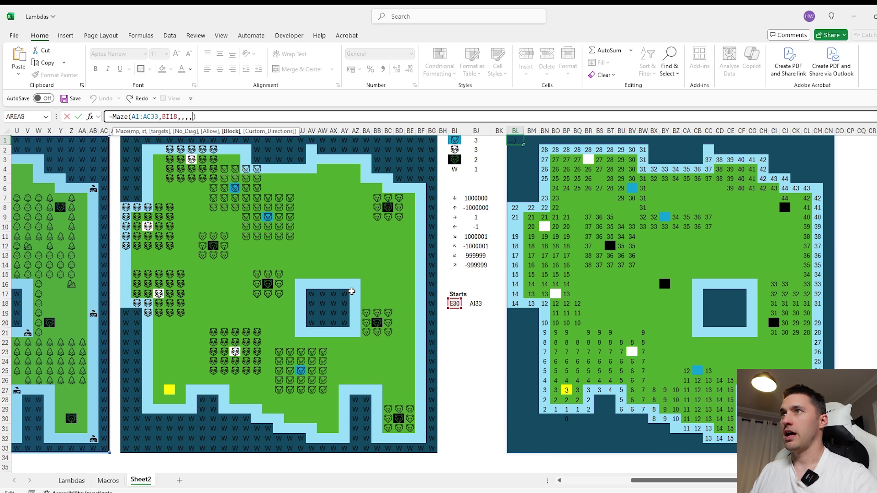
type("\"W")
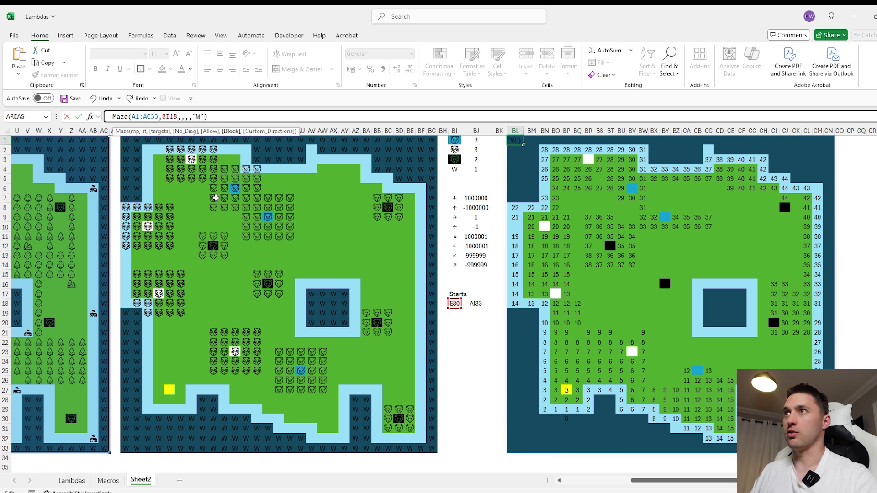
key("Return")
left_click_drag(540, 154, 808, 429)
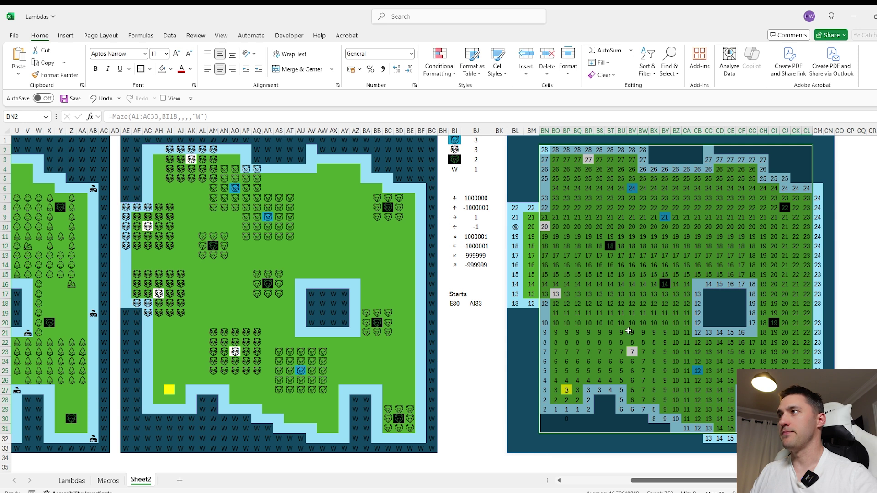
- Compare the Maze output that uses "W" as its Block argument with the obstacles on the original map
left_click(516, 140)
scroll(568, 235, "down", 1)
scroll(574, 225, "up", 1)
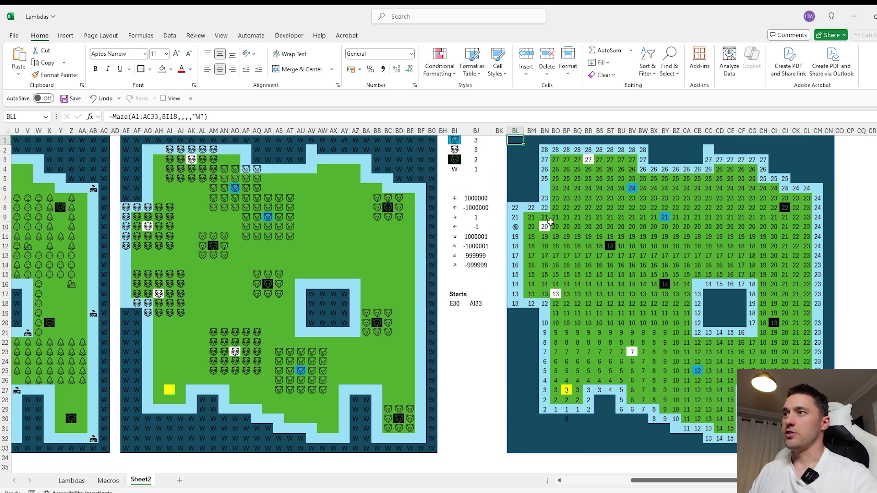
scroll(567, 228, "left", 5)
left_click_drag(307, 429, 247, 344)
scroll(679, 160, "right", 2)
left_click(678, 142)
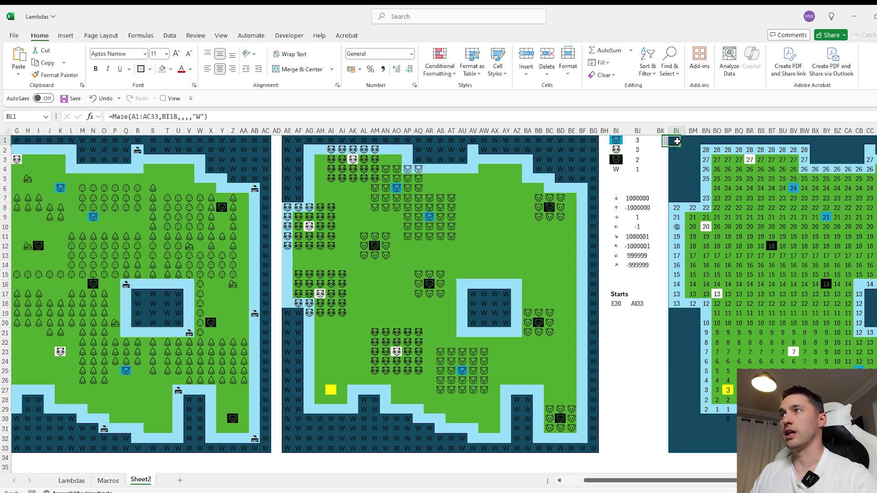
- Clear the "W" from the Block argument of the Maze formula in BL1
left_click(205, 117)
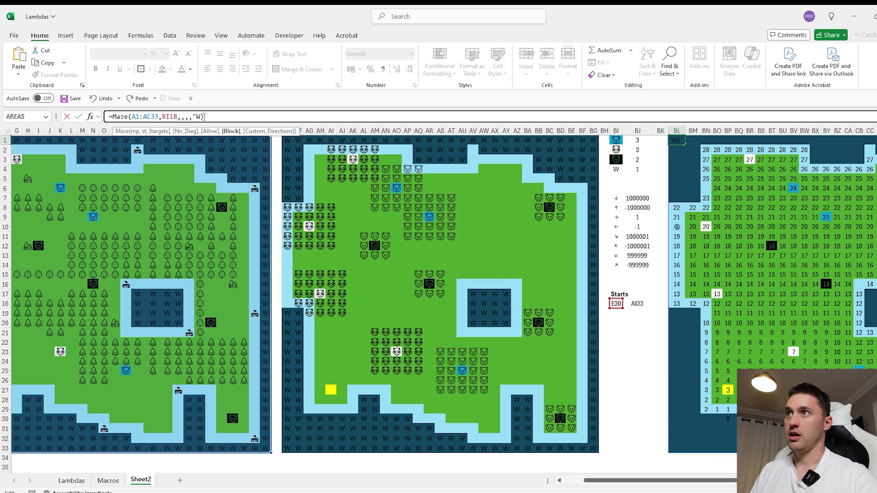
key("ctrl+Return")
scroll(566, 140, "right", 3)
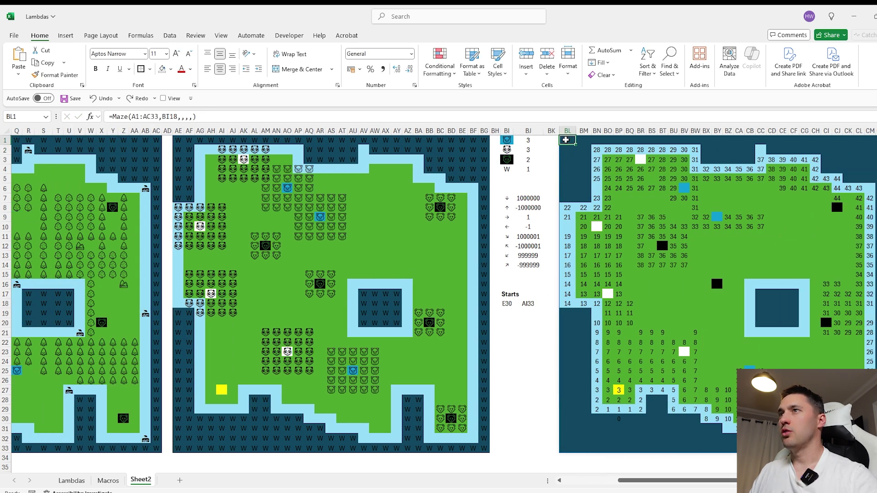
- Set the Custom_Directions argument of the Maze formula in BL1 to BJ10:BJ12 and inspect the distances near the start
left_click(194, 117)
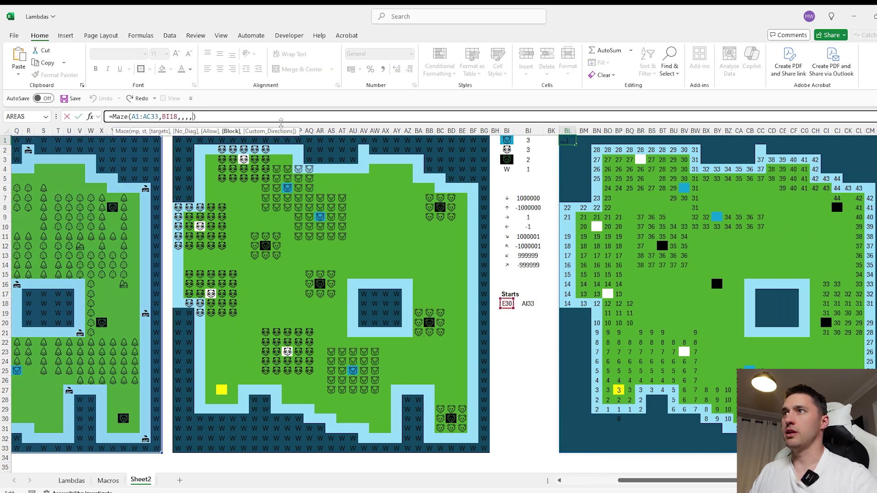
type(",")
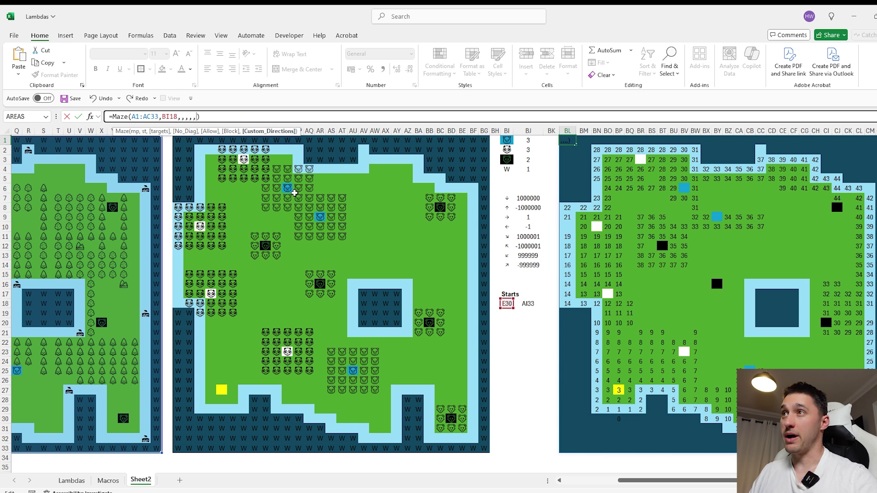
left_click(529, 265)
left_click(525, 229)
left_click_drag(524, 241, 535, 245)
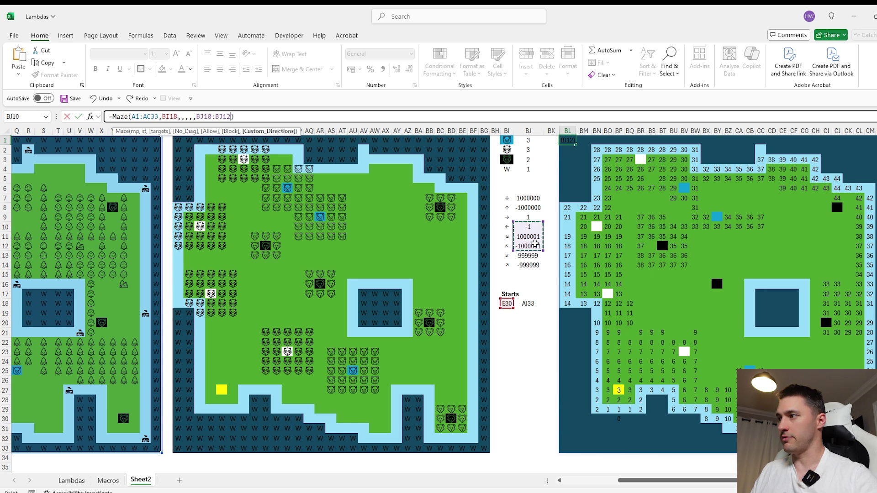
key("Return")
left_click(598, 399)
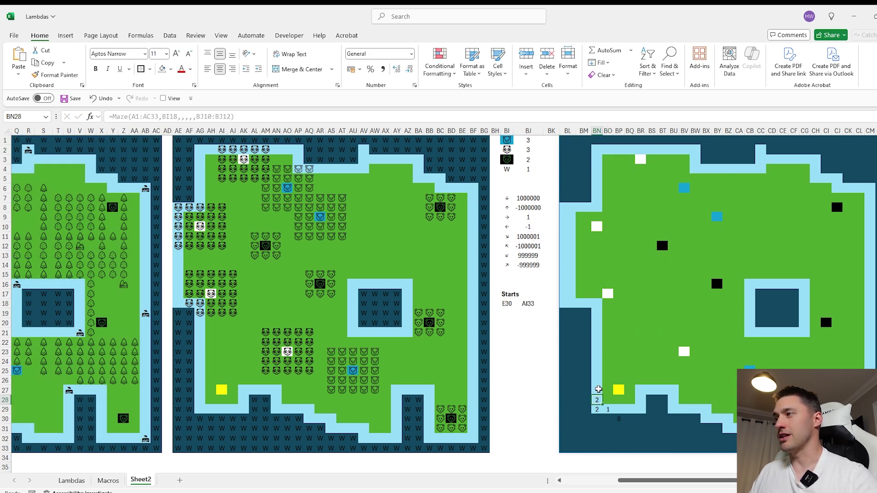
- Extend the custom directions range in the Maze formula in BL1 to BJ9:BJ12
double_click(567, 143)
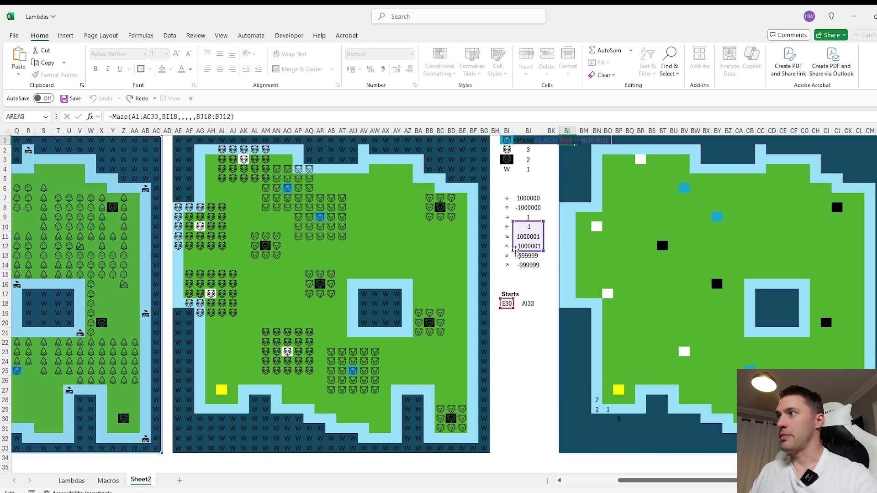
left_click_drag(513, 223, 515, 218)
key("Return")
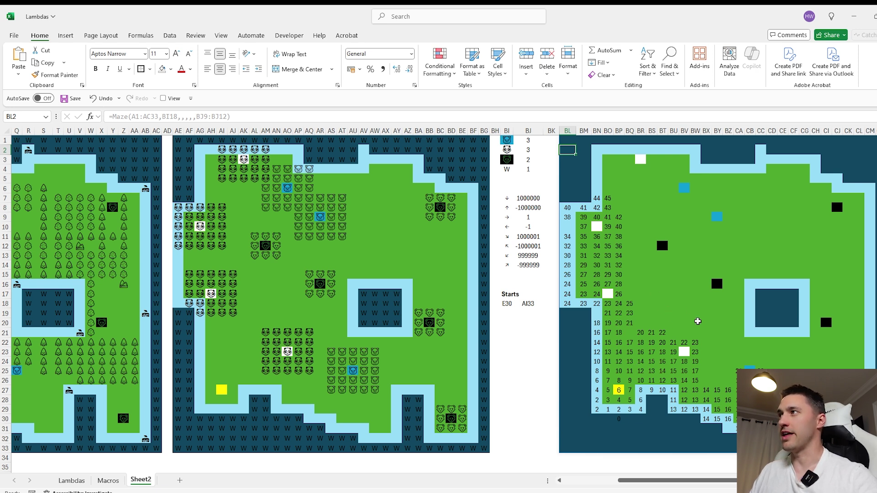
- Review the direction codes in BI7:BJ14 that can serve as custom directions
left_click_drag(529, 200, 511, 264)
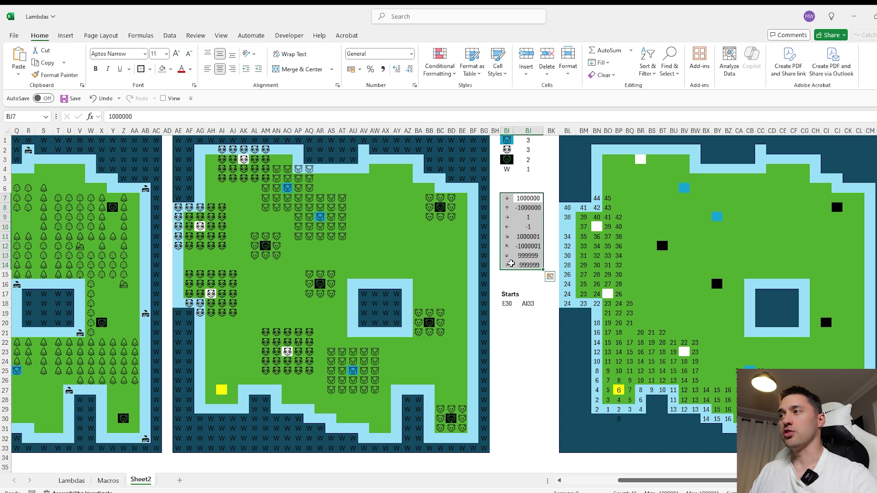
left_click(537, 265)
left_click(528, 257)
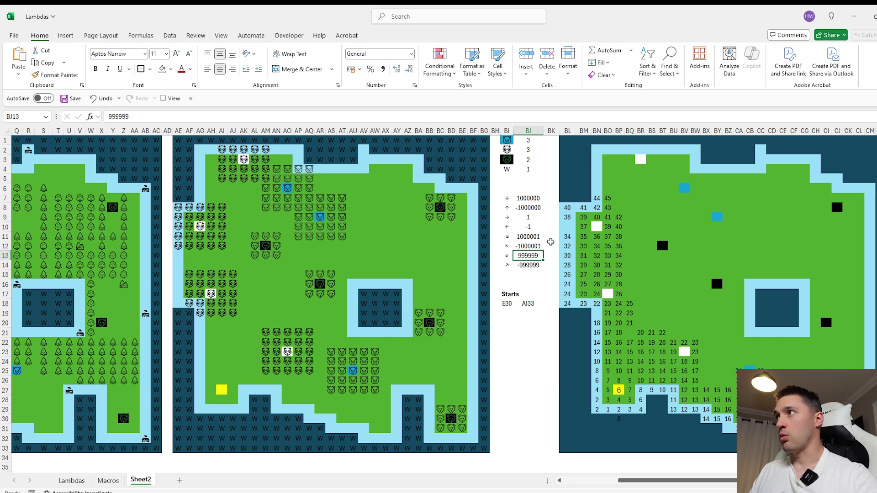
- Remove the custom directions range and the empty optional arguments from the Maze formula in BL1, leaving A1:AC33 and BI18
left_click(568, 139)
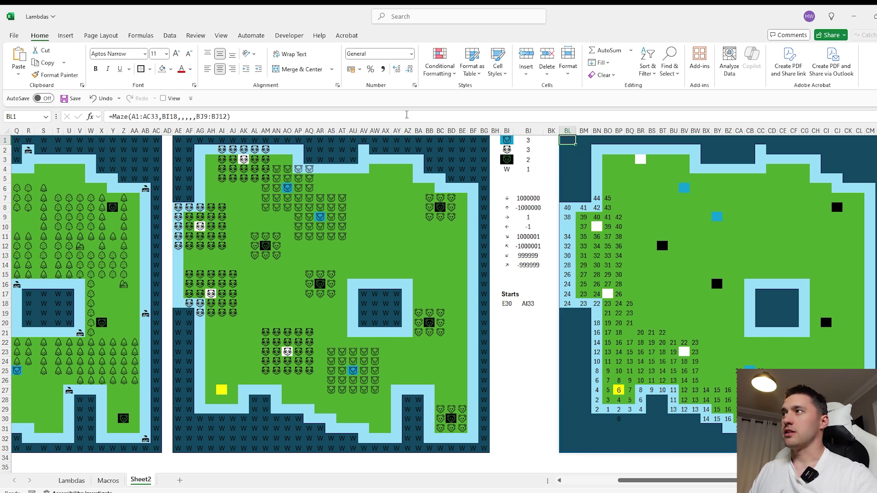
left_click(213, 116)
left_click_drag(228, 117, 179, 116)
key("BackSpace")
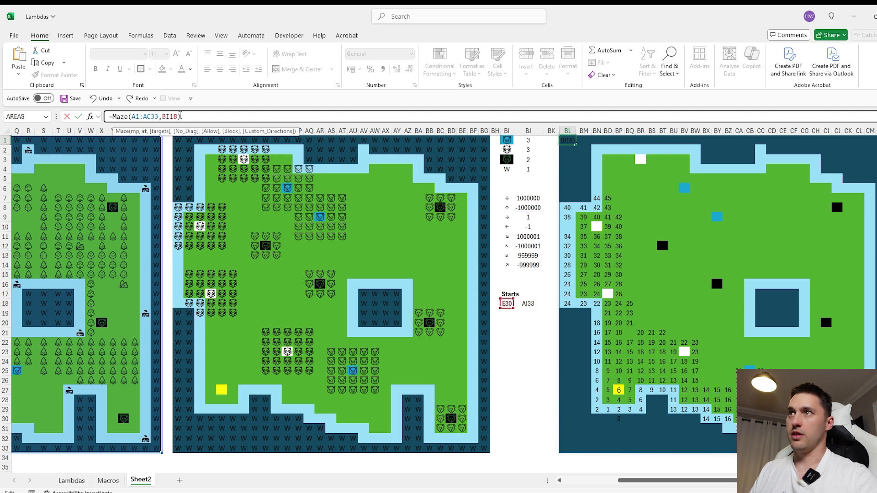
key("Return")
left_click(567, 140)
double_click(567, 140)
scroll(205, 235, "left", 5)
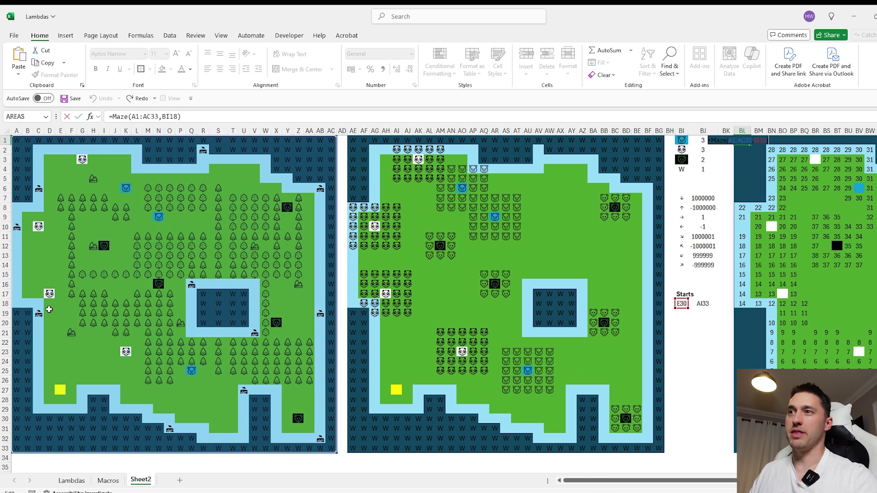
scroll(206, 235, "right", 5)
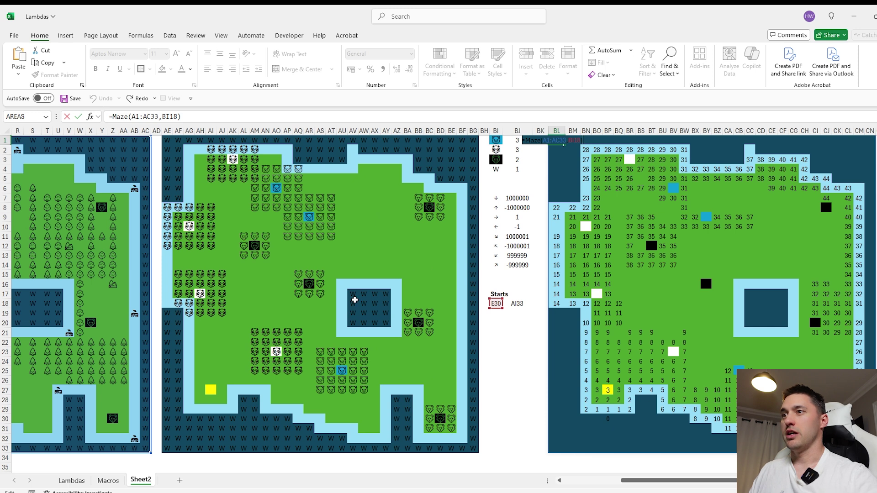
scroll(255, 339, "left", 5)
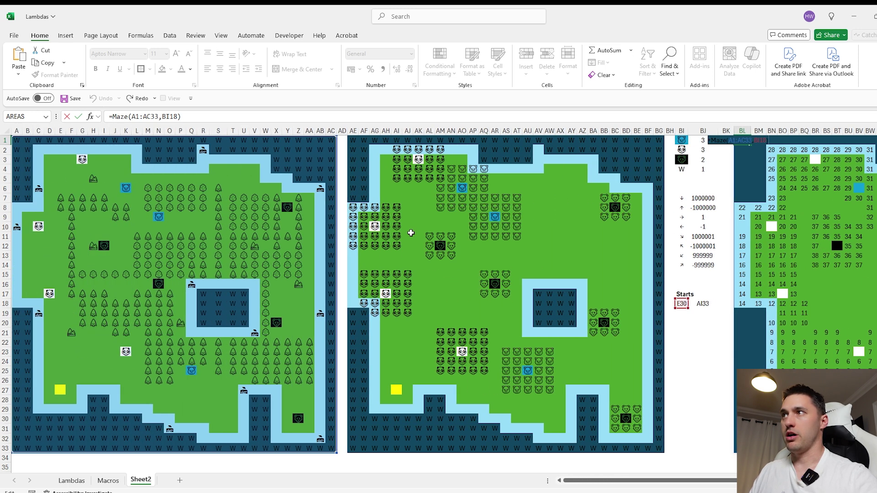
key("Escape")
- Set the second start reference in BJ18 to AI27, the yellow cell on the blocked-out map
left_click(396, 131)
left_click(396, 390)
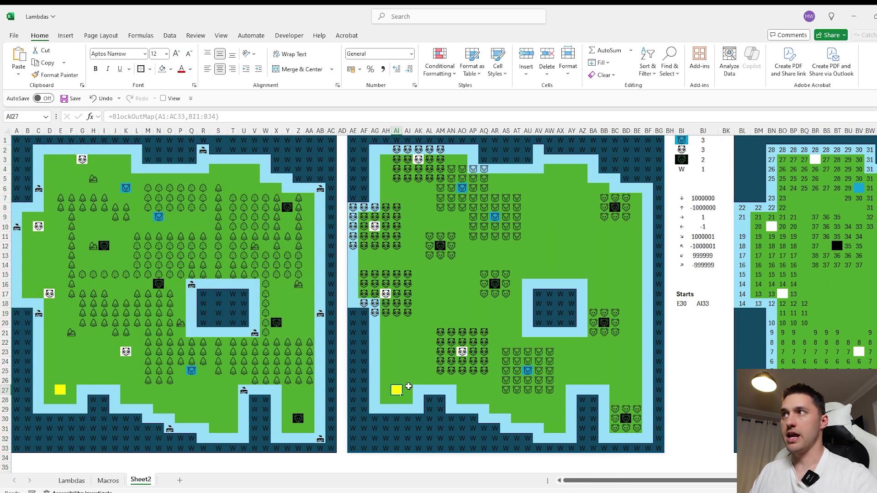
scroll(662, 298, "right", 3)
left_click(629, 302)
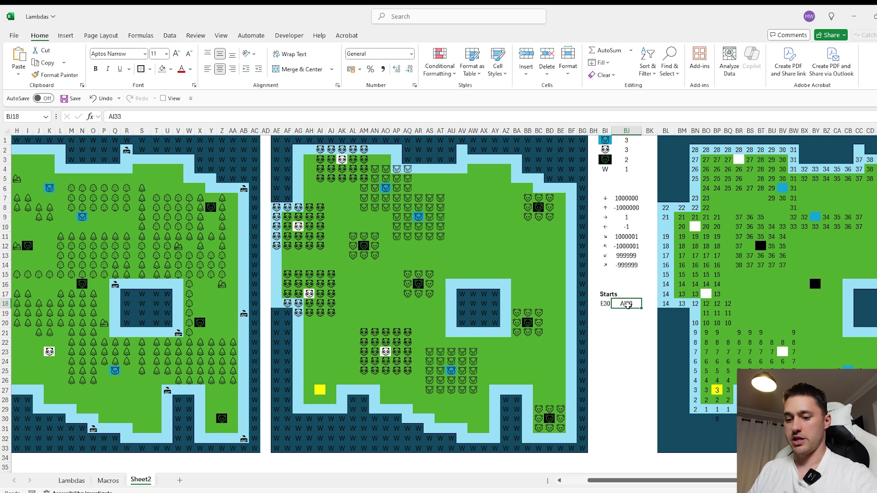
type("AI")
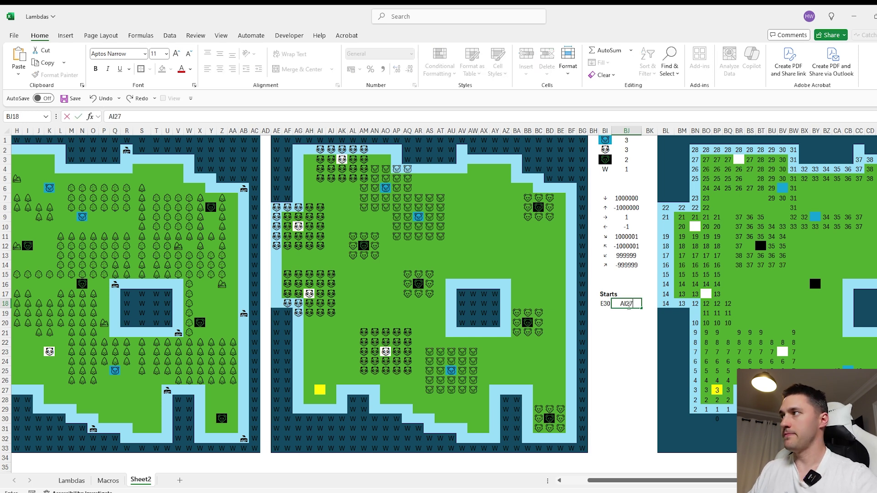
key("Return")
- Point the Maze formula in BL1 at the blocked-out map AE1# with start BJ18, and inspect the resulting distances
double_click(666, 138)
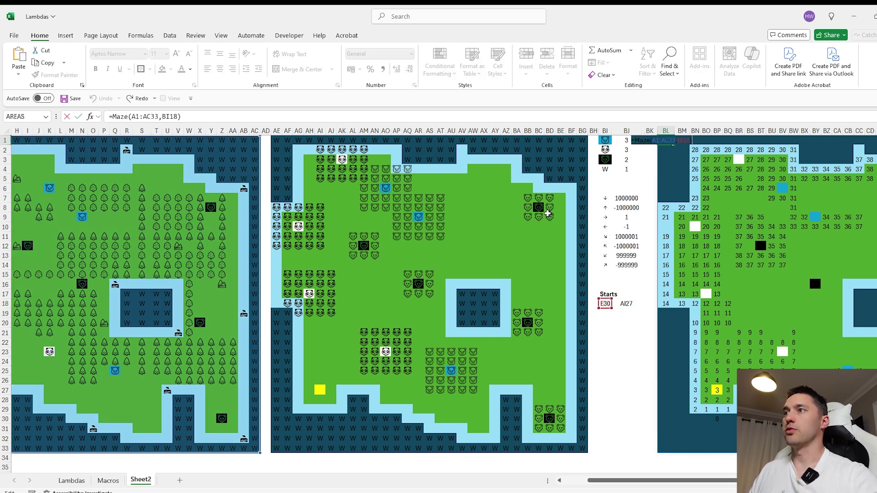
left_click_drag(262, 211, 580, 203)
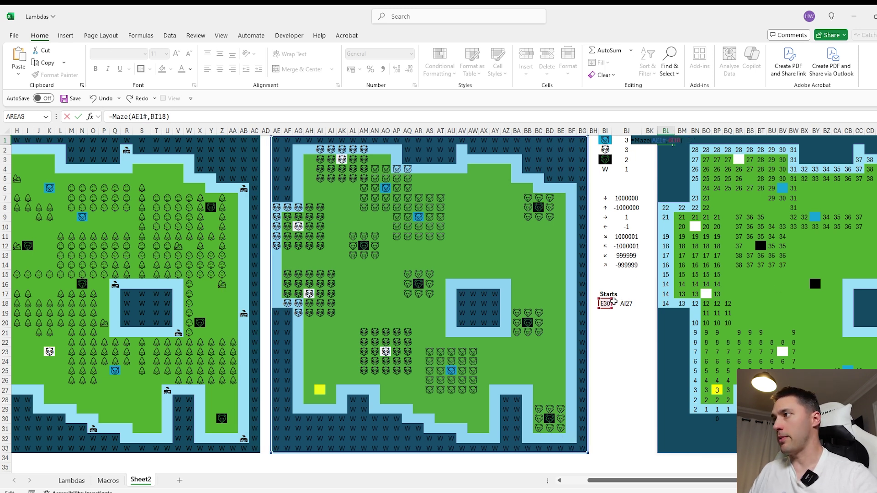
left_click_drag(614, 302, 622, 303)
key("Return")
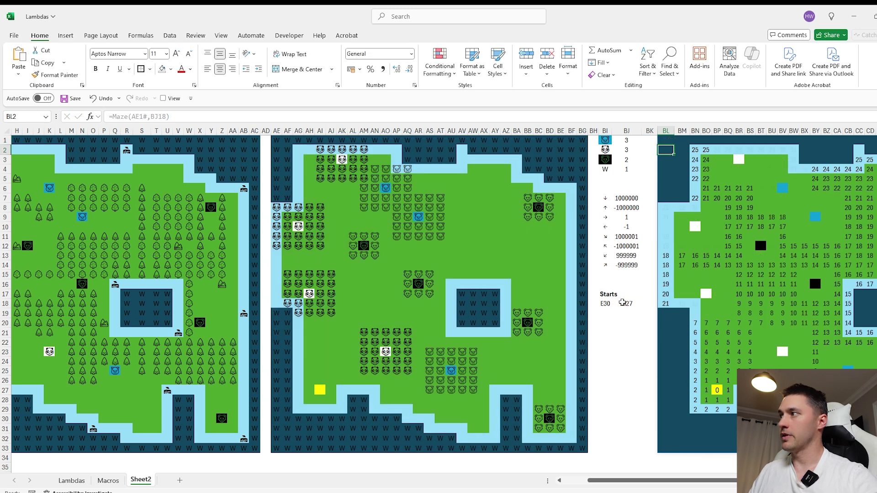
scroll(731, 284, "right", 6)
left_click_drag(546, 160, 612, 180)
left_click(633, 217)
left_click(654, 209)
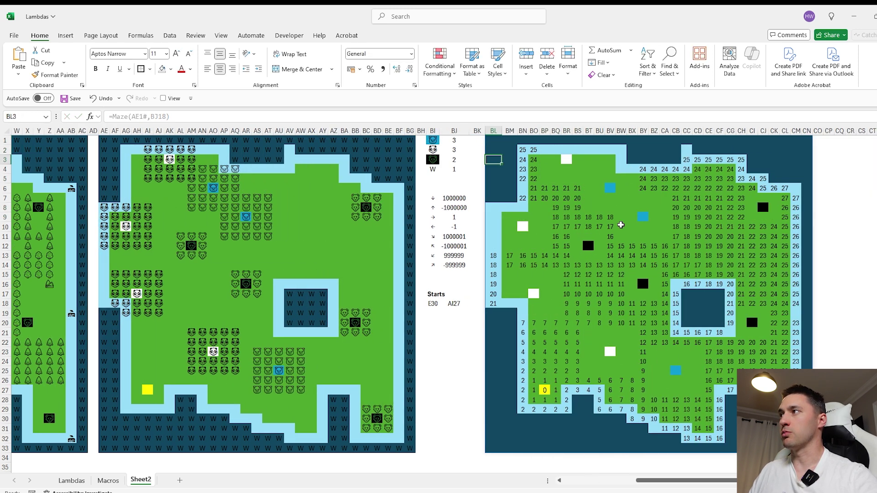
- Replace the map argument of the Maze formula in BL1 with a nested BlockOutMap(A1:AC33,BI1:BJ4)
left_click(495, 142)
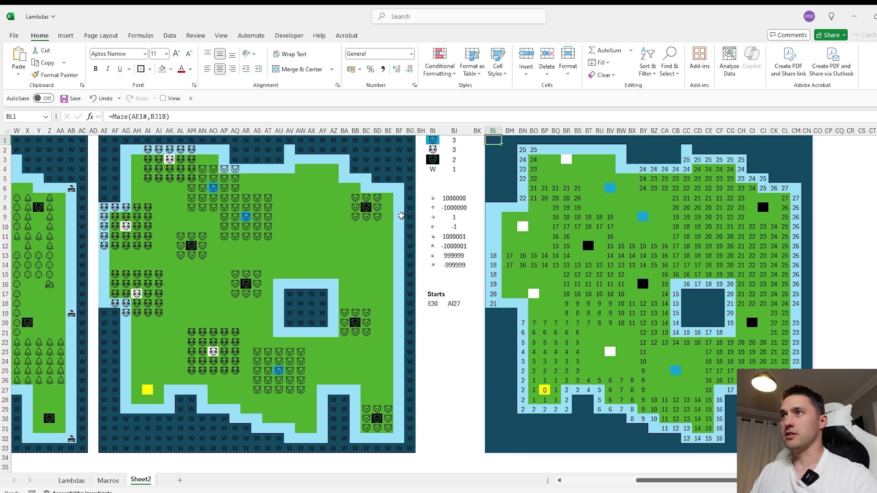
key("F2")
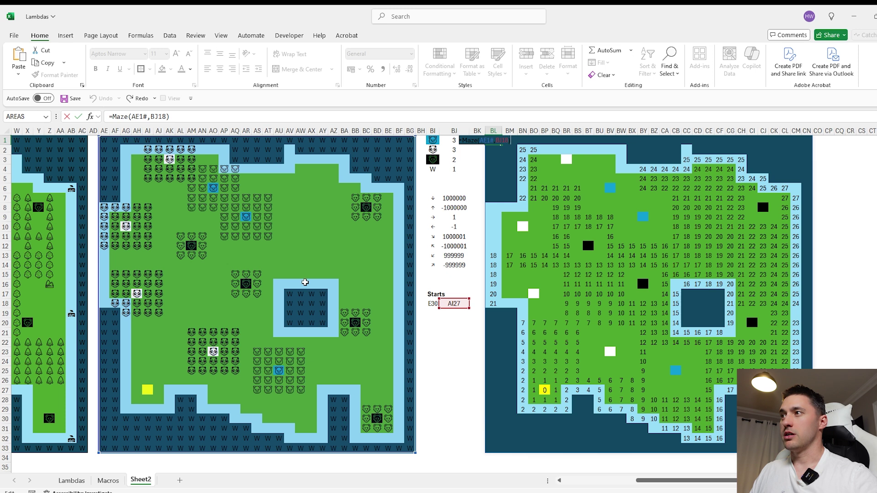
left_click(132, 116)
type("bl")
type("ockOutMap(")
key("Tab")
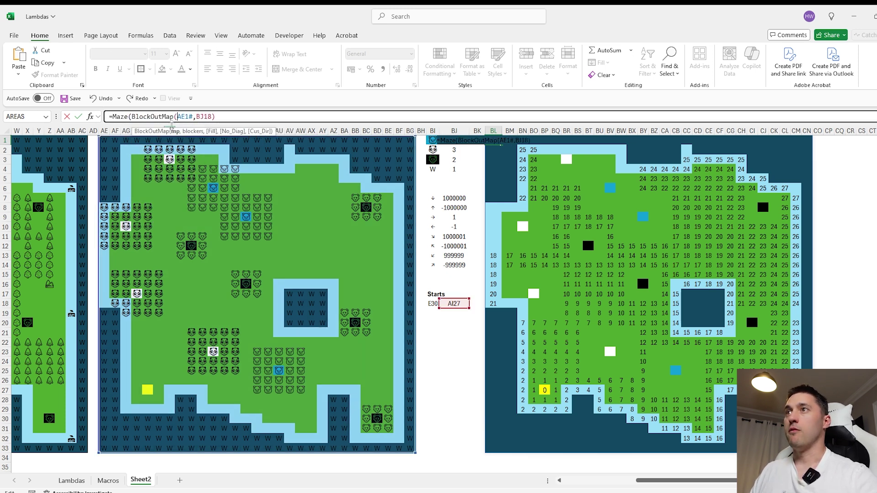
left_click_drag(193, 117, 177, 117)
scroll(19, 144, "left", 10)
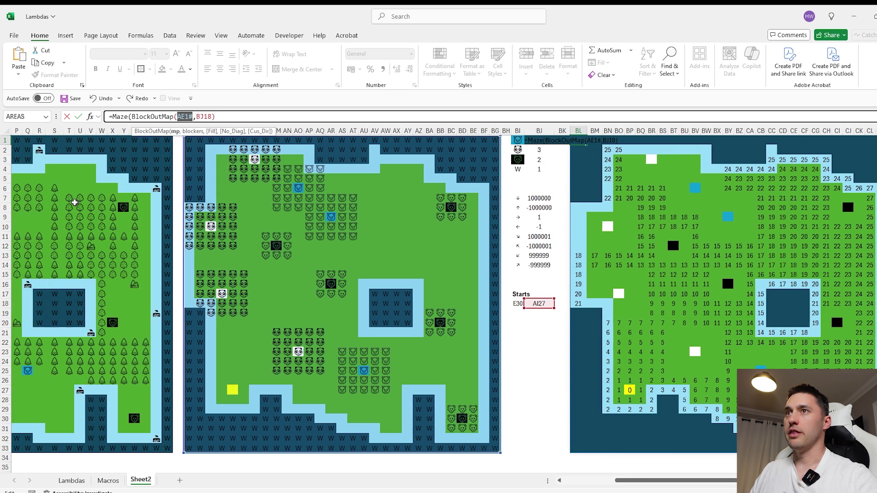
left_click_drag(19, 144, 332, 448)
type(",")
left_click_drag(683, 139, 699, 170)
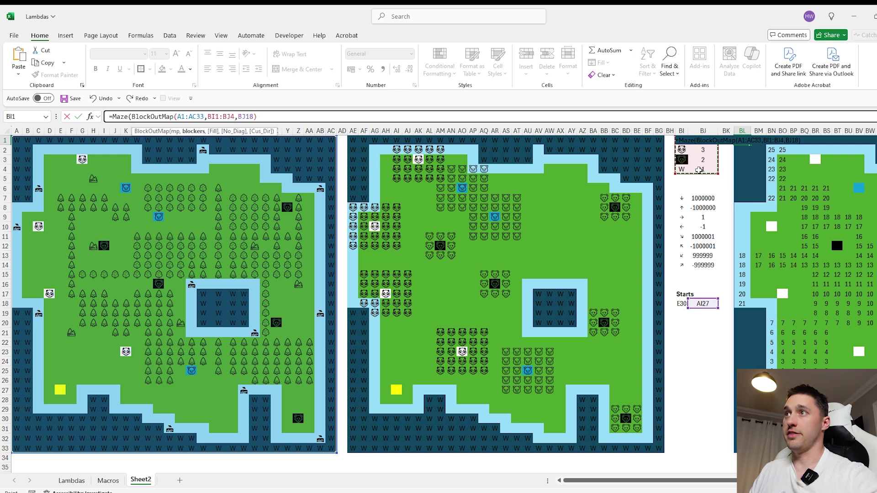
type(")")
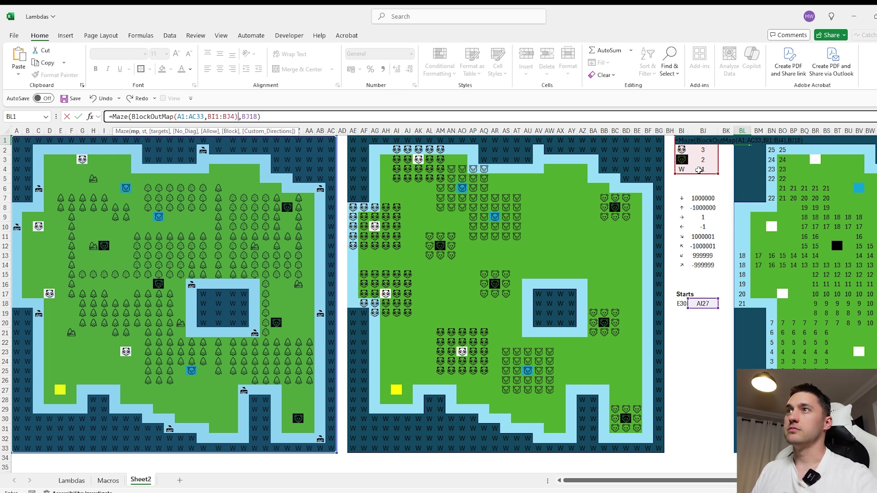
- Change the start argument of the combined Maze formula to BI18 and apply it
double_click(255, 117)
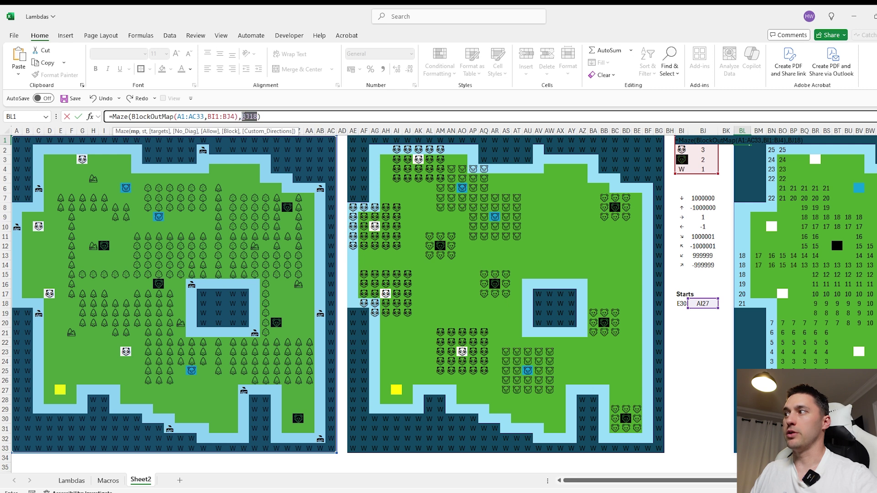
left_click(681, 303)
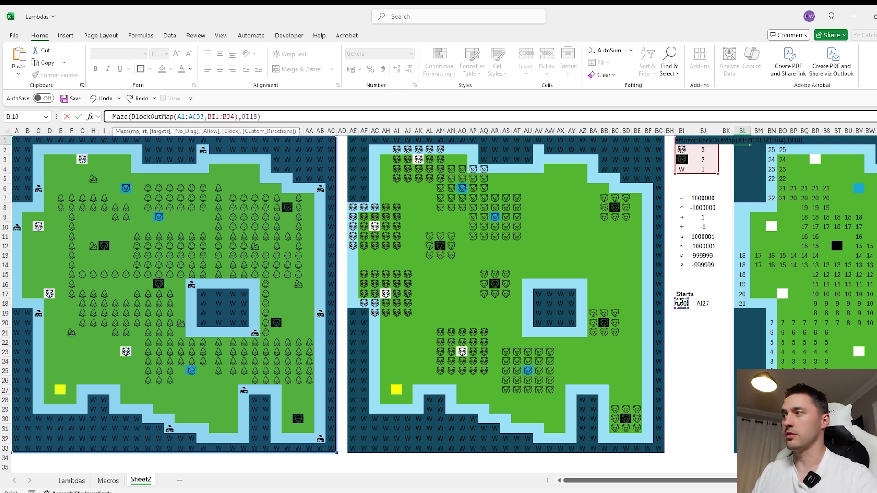
key("Return")
scroll(707, 321, "right", 7)
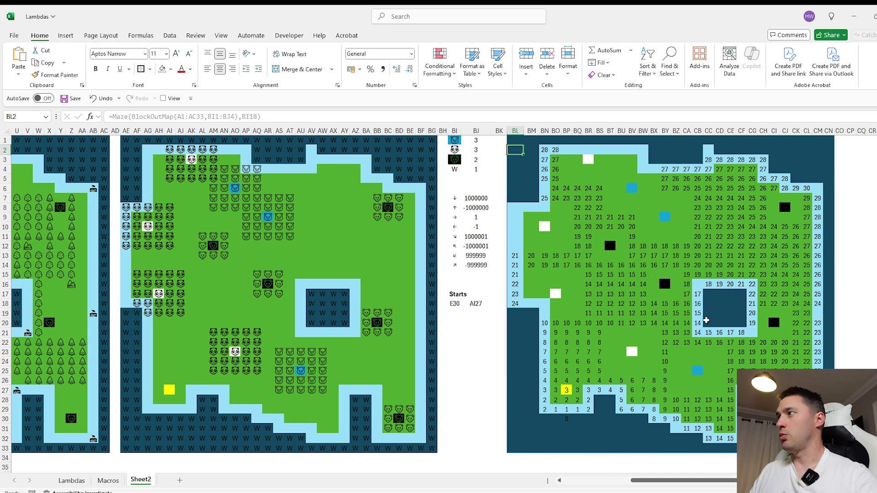
scroll(707, 321, "right", 3)
- Delete columns AD through BG, which hold the separate BlockOutMap output
left_click_drag(367, 130, 324, 132)
left_click_drag(349, 131, 342, 130)
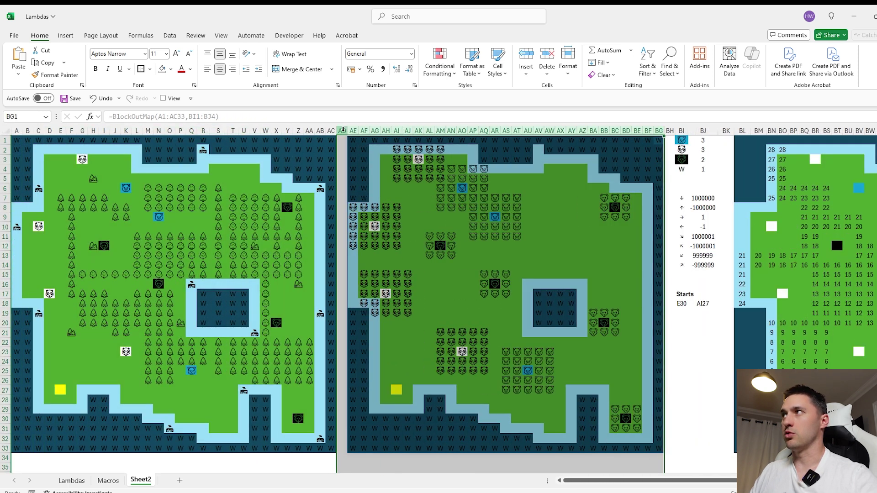
left_click(539, 53)
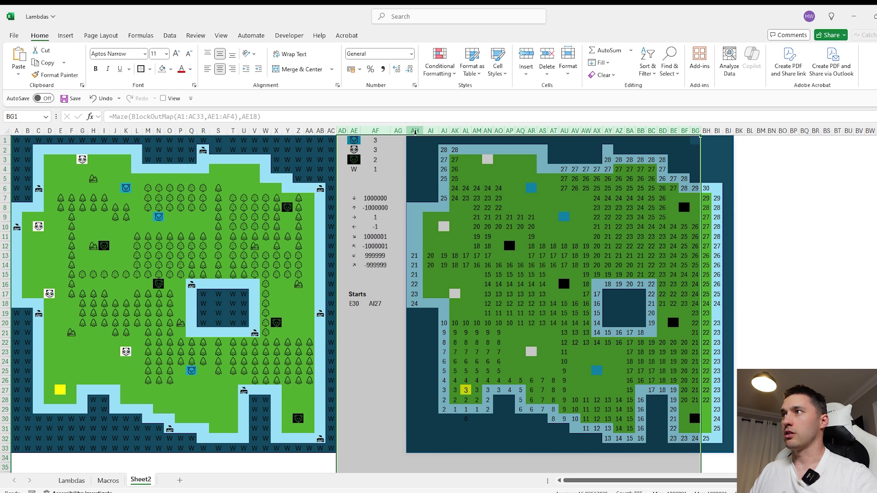
- Check the references in the combined Maze and BlockOutMap formula in AH1
left_click(415, 140)
key("F2")
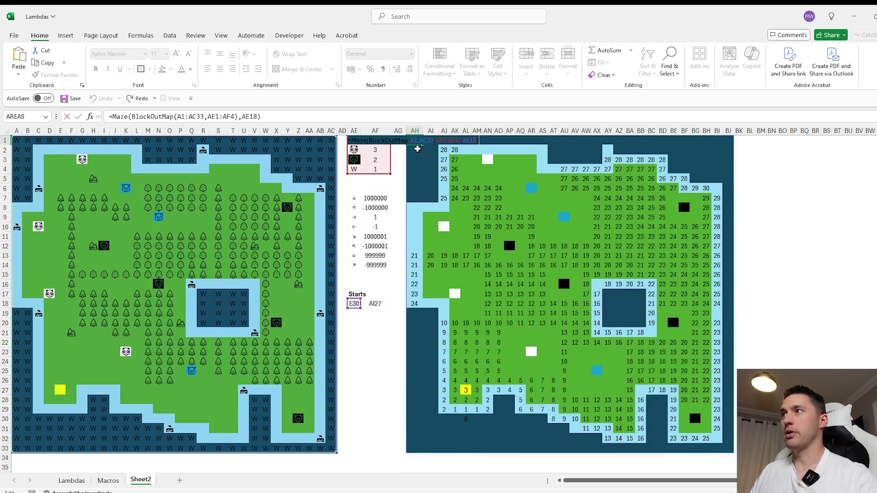
key("Escape")
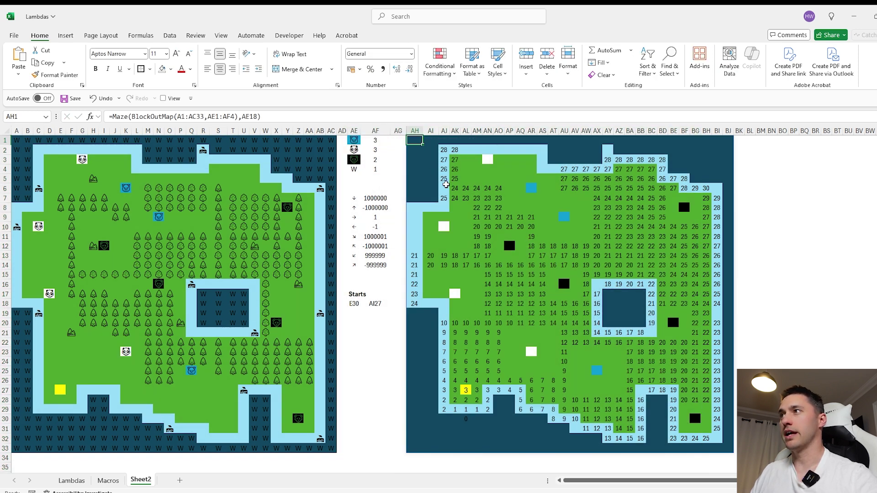
left_click(261, 117)
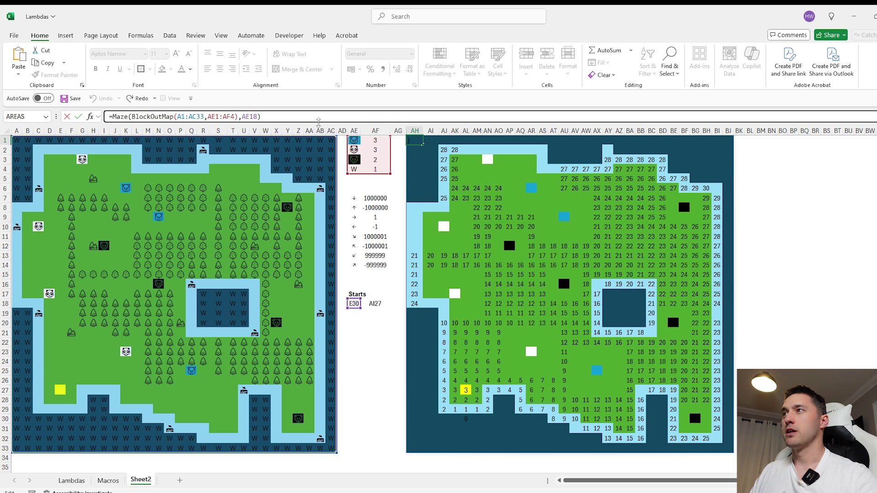
key("Escape")
- Try block-out distances of 5, 4 and 2 for the black animal icon in AF3
left_click(377, 160)
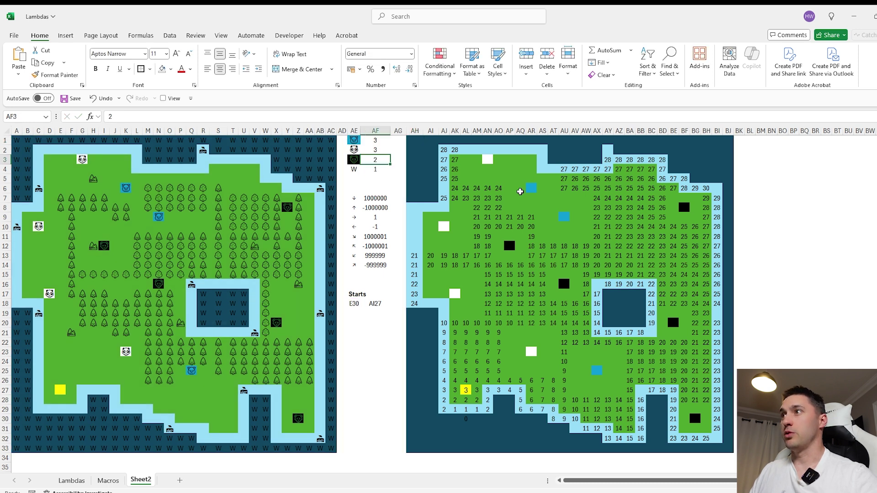
type("5")
key("Return")
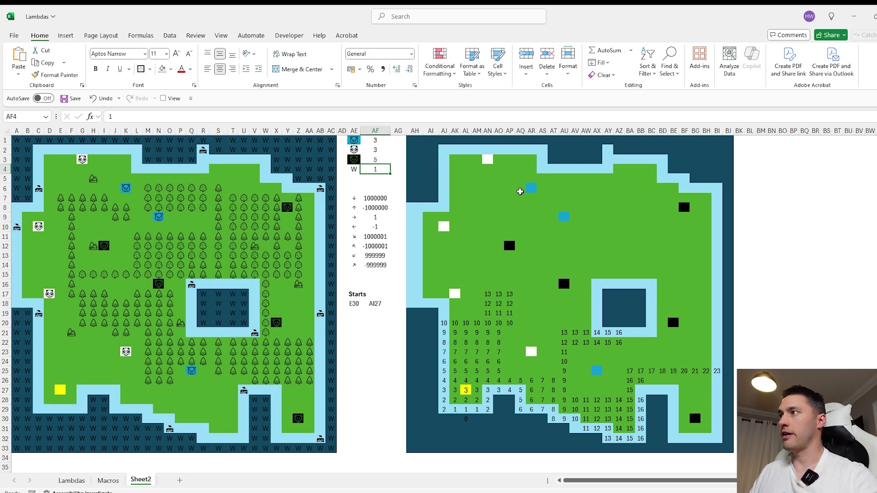
left_click(377, 161)
type("4")
key("Return")
left_click(372, 156)
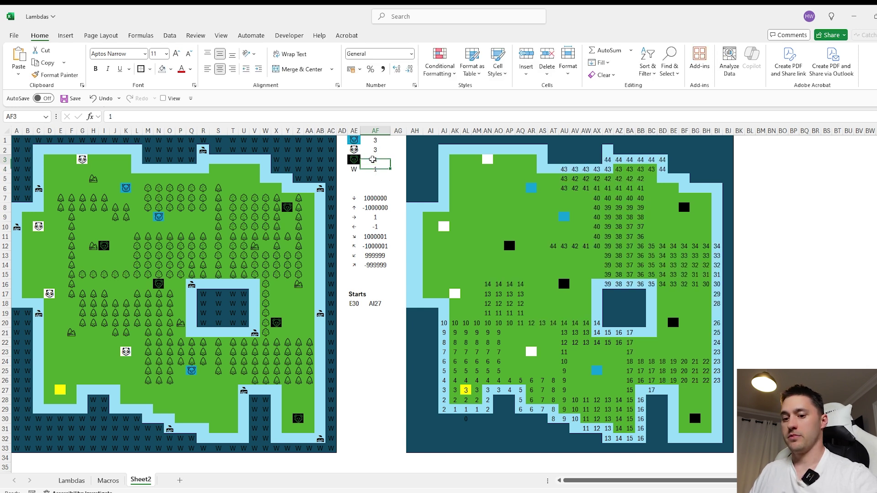
type("2")
- Set the panda's block-out distance in AF2 to 2 and the black animal icon's distance in AF3 to 0
left_click(377, 150)
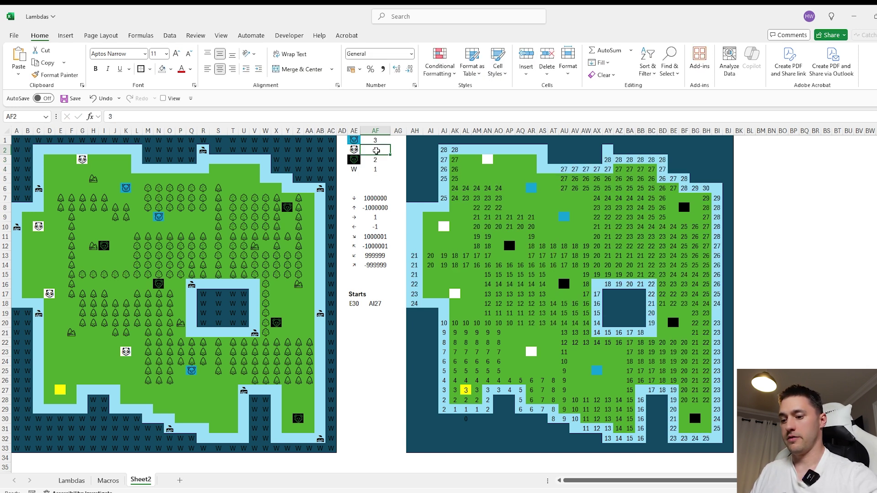
key("Down")
left_click(373, 150)
type("2")
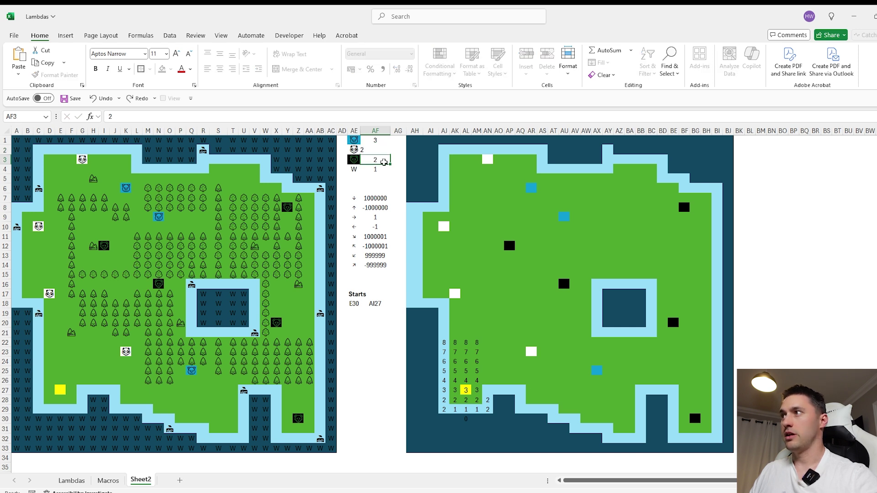
key("Return")
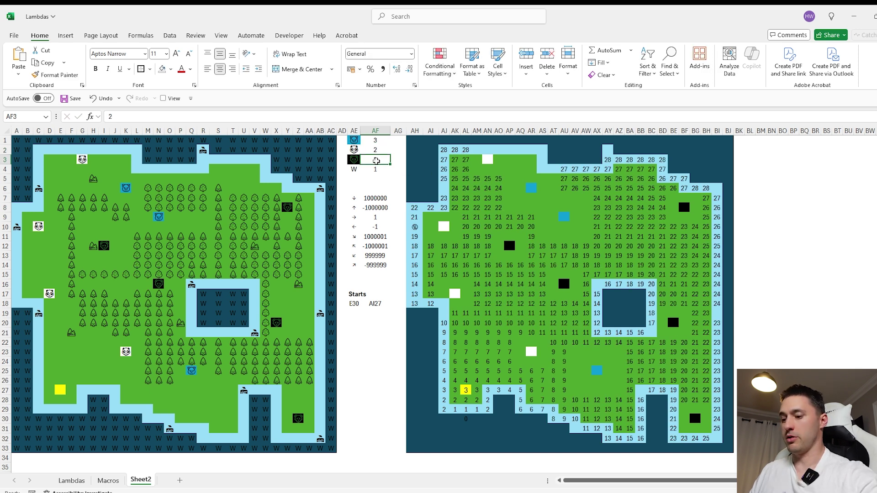
type("0")
key("Return")
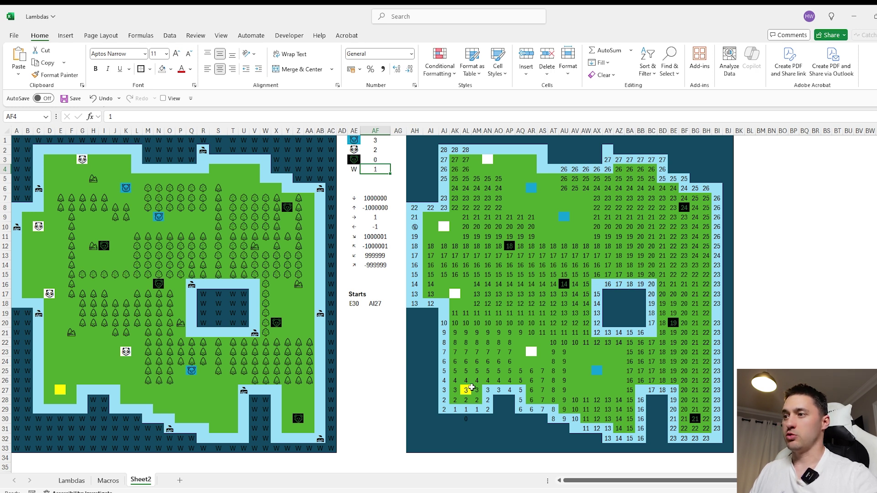
- Switch to the Many Maps Of Merlin workbook and examine the Side Quest 4 formula and the Merlin's Quarters map
left_click(416, 479)
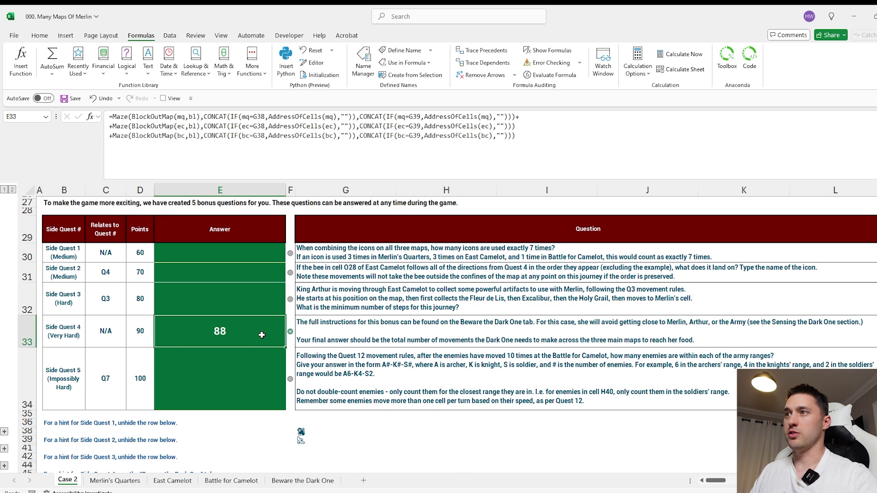
left_click(520, 116)
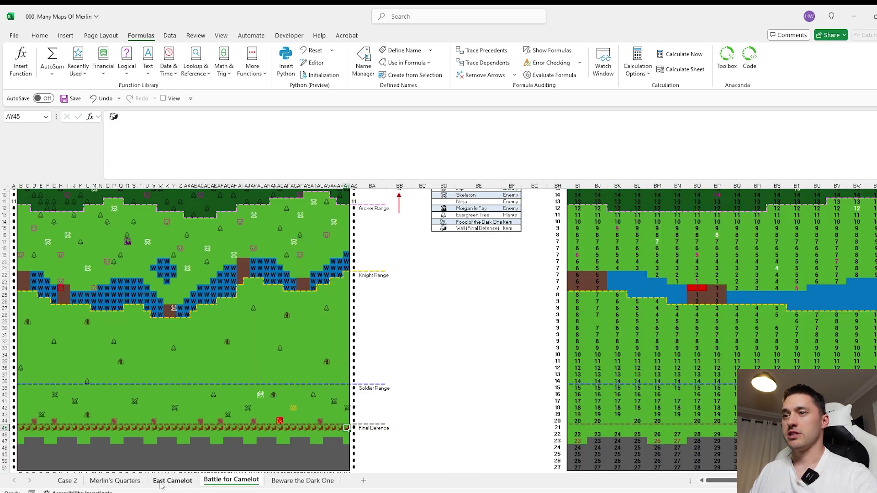
left_click(68, 480)
left_click(125, 482)
left_click(28, 208)
scroll(318, 400, "down", 3)
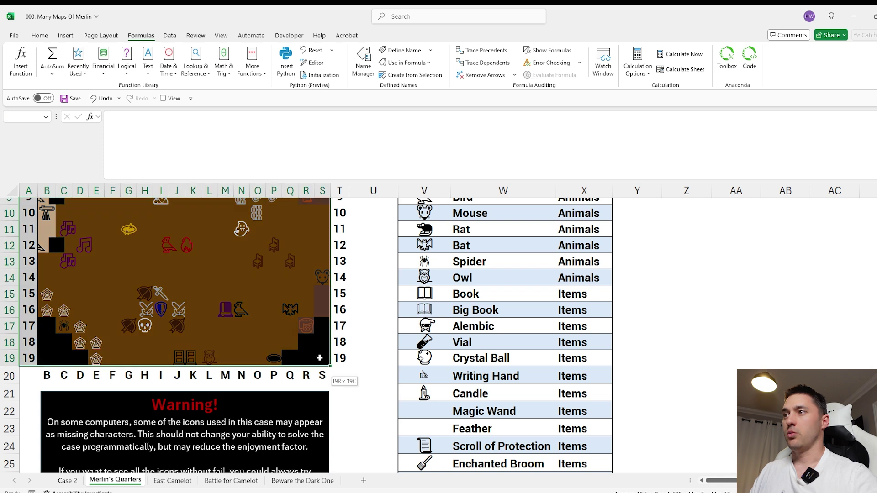
scroll(338, 361, "up", 3)
left_click(321, 335)
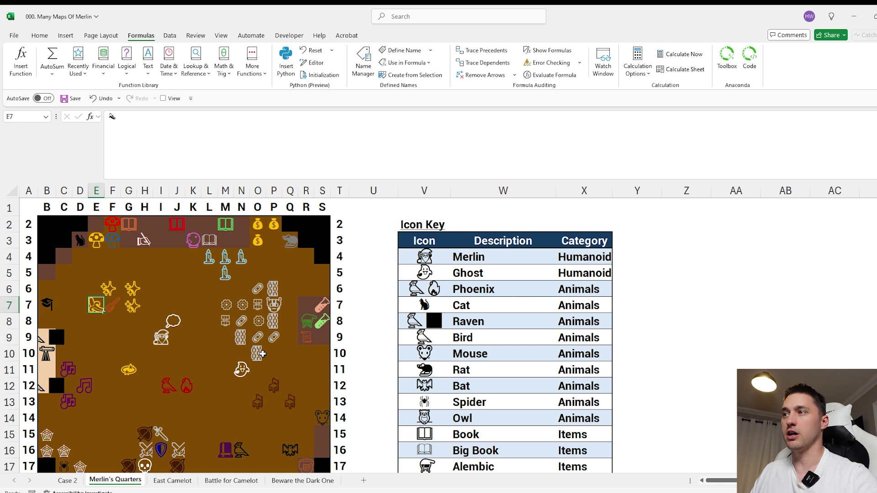
- Examine the detection ranges and the blocker list in O17:P23 on the Beware the Dark One sheet
left_click(283, 481)
scroll(174, 265, "down", 1)
scroll(73, 306, "up", 1)
left_click_drag(59, 298, 208, 372)
left_click(91, 304)
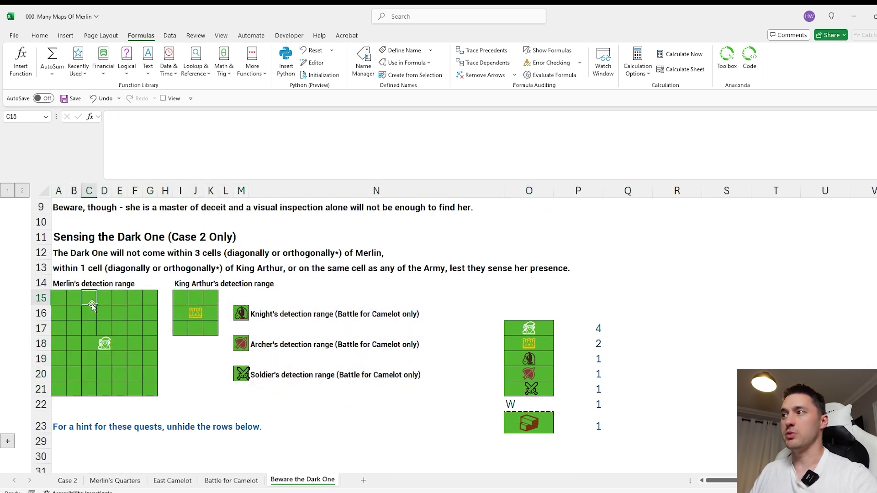
left_click_drag(547, 329, 587, 423)
scroll(608, 365, "down", 2)
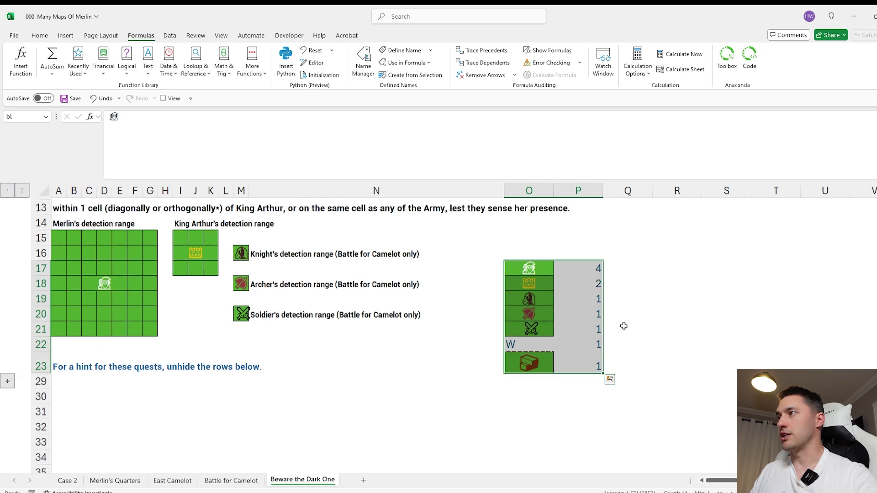
left_click(580, 364)
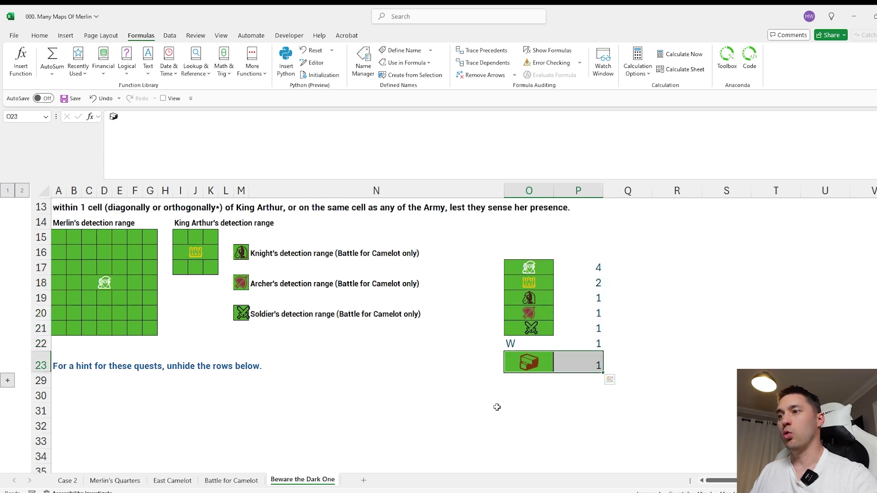
left_click_drag(539, 346, 577, 426)
scroll(528, 366, "up", 2)
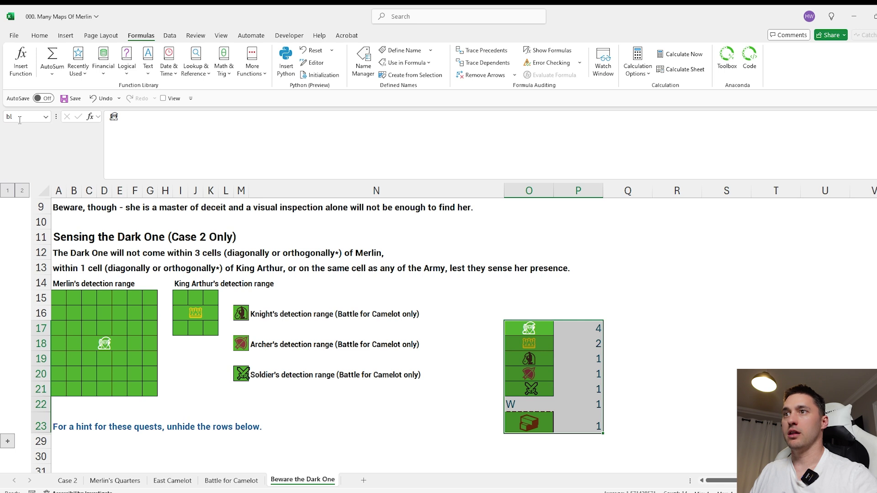
- Look through the Merlin's Quarters, East Camelot and Battle for Camelot maps
left_click(115, 481)
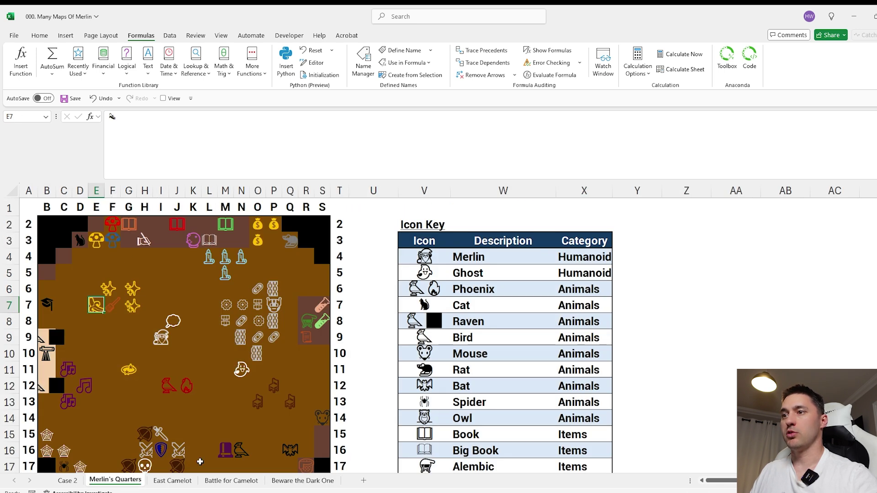
left_click(181, 481)
left_click(231, 481)
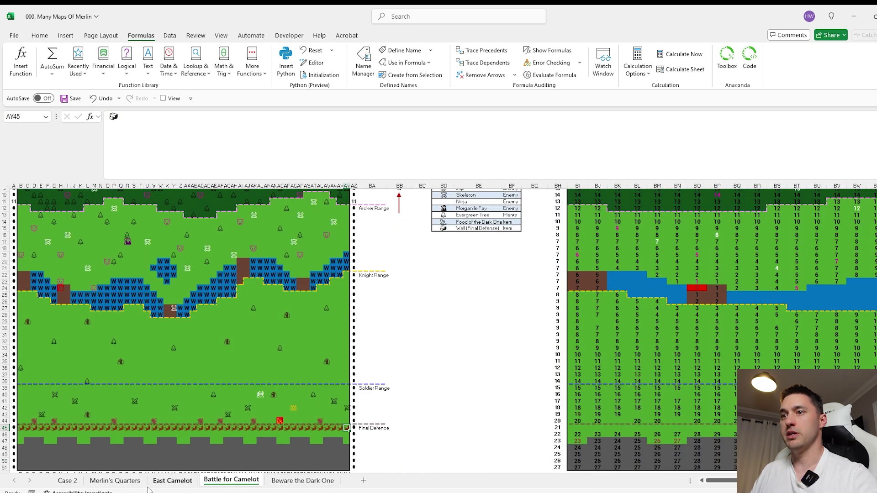
left_click(68, 480)
left_click(172, 481)
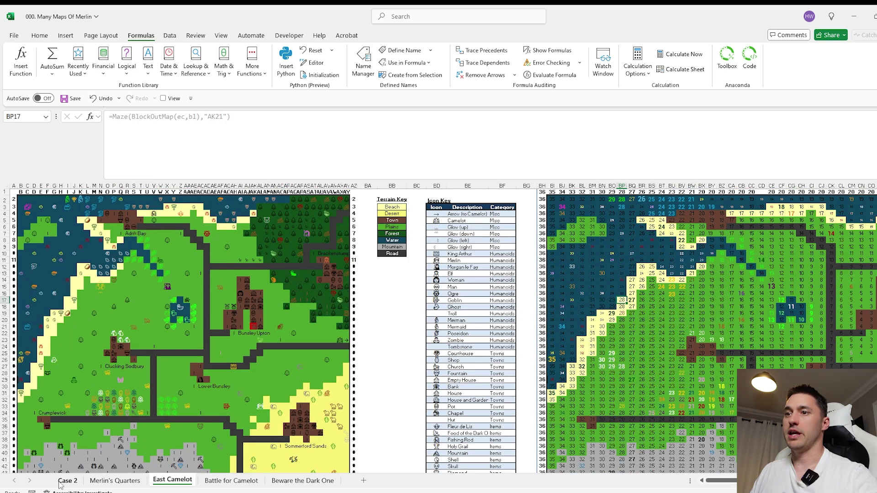
- Examine the BlockOutMap, start and target arguments of the three Maze calls in the Side Quest 4 formula in E33
left_click(67, 481)
left_click(191, 116)
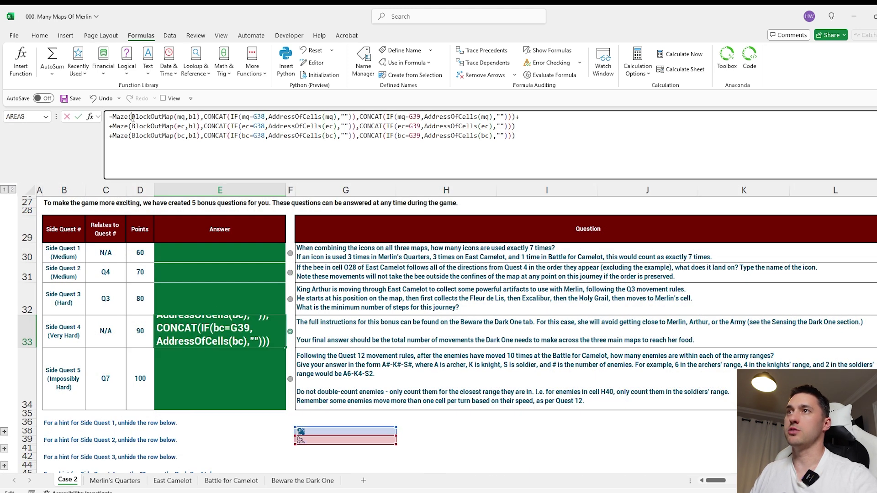
left_click_drag(199, 117, 114, 117)
left_click_drag(205, 117, 355, 118)
scroll(303, 362, "down", 2)
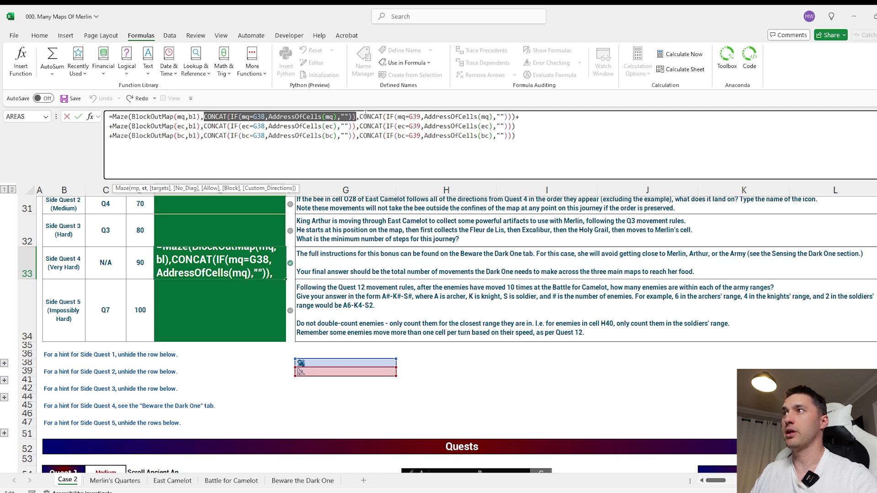
left_click(360, 117)
left_click_drag(360, 117, 109, 127)
left_click(514, 136)
left_click_drag(514, 136, 109, 136)
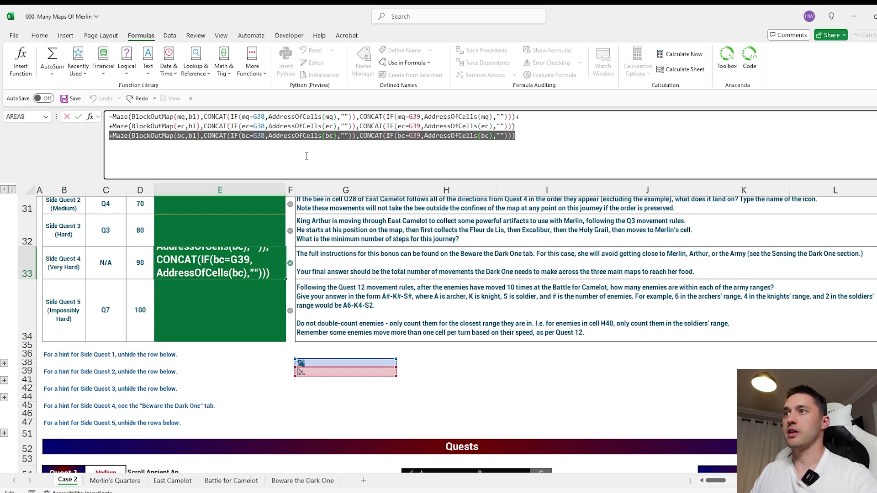
left_click(235, 272)
double_click(219, 263)
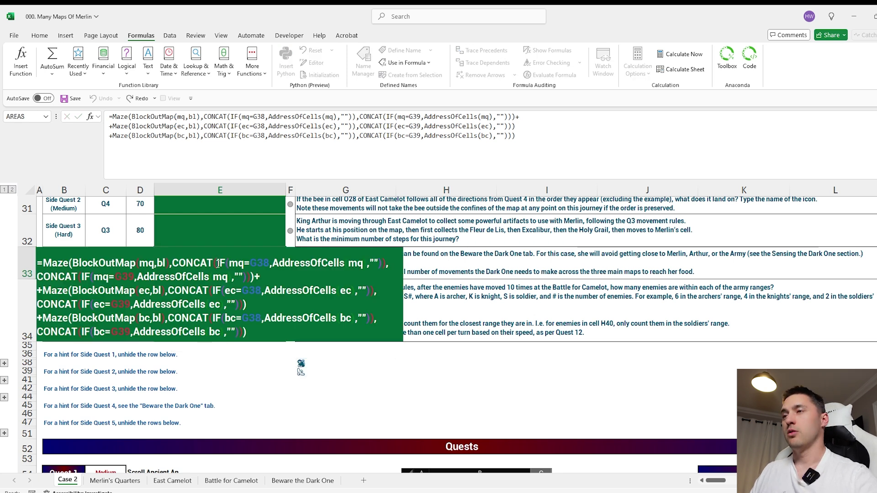
key("Return")
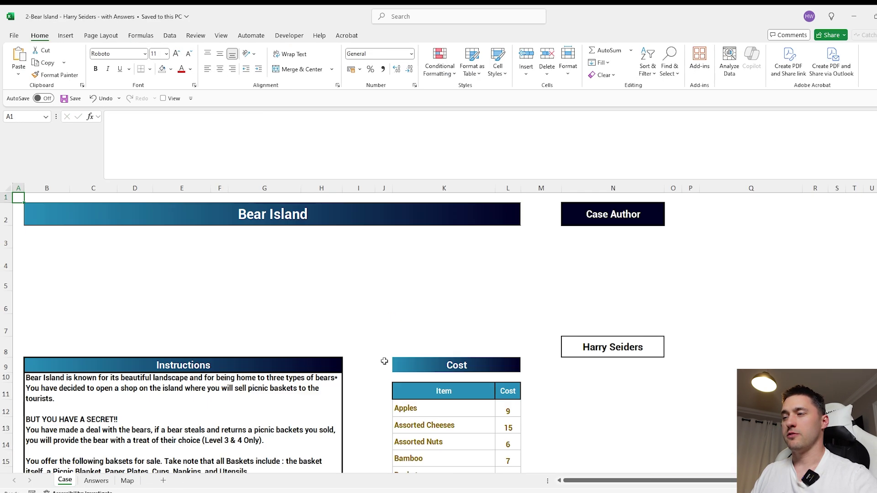
- In the Bear Island workbook's Case sheet, set the range to 2 for Koala Bear and 3 for Panda Bear and Black Bear
scroll(530, 372, "down", 10)
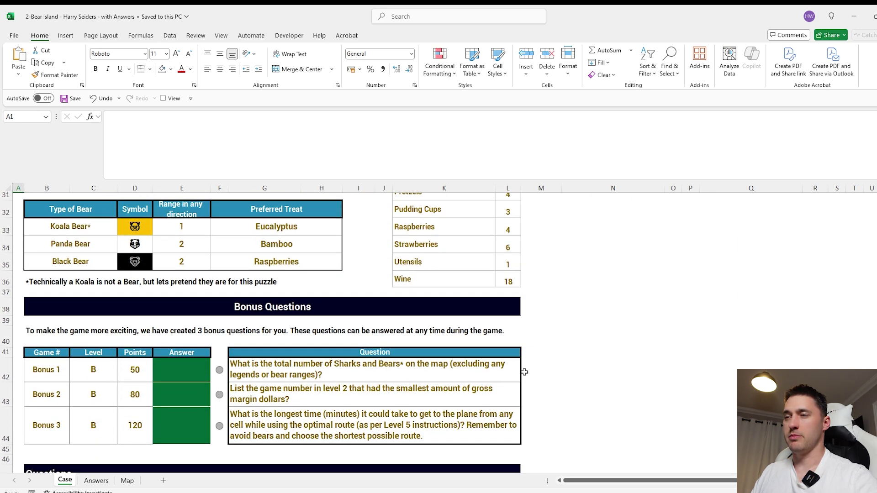
left_click(190, 225)
type("2")
key("Return")
type("£")
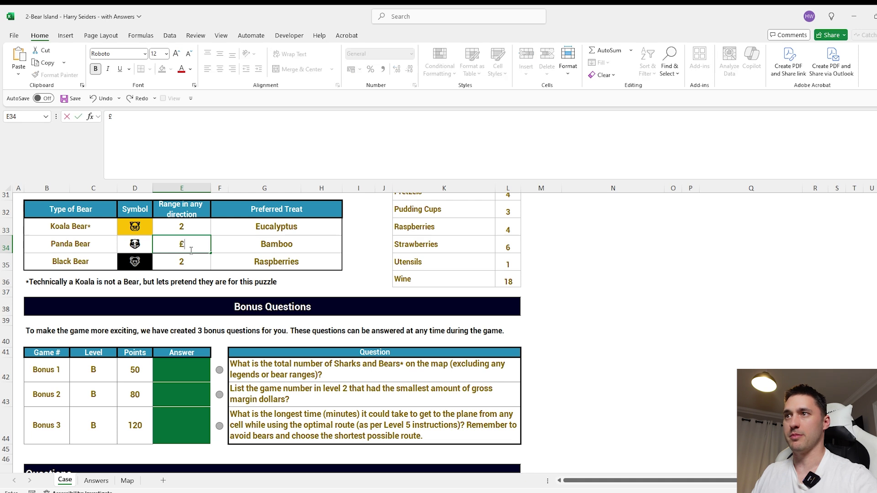
key("BackSpace")
type("3")
key("Return")
type("3")
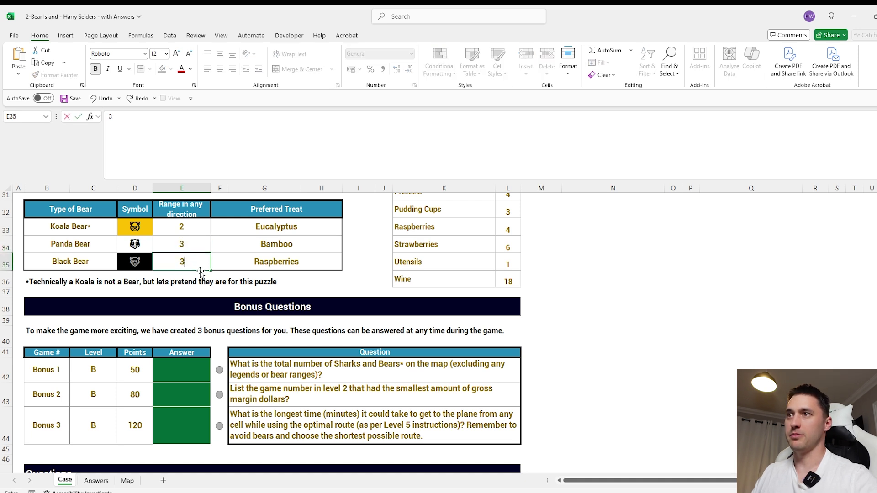
key("Return")
- Replace all empty water-coloured cells in columns A to AC of the Map sheet with W
left_click(127, 480)
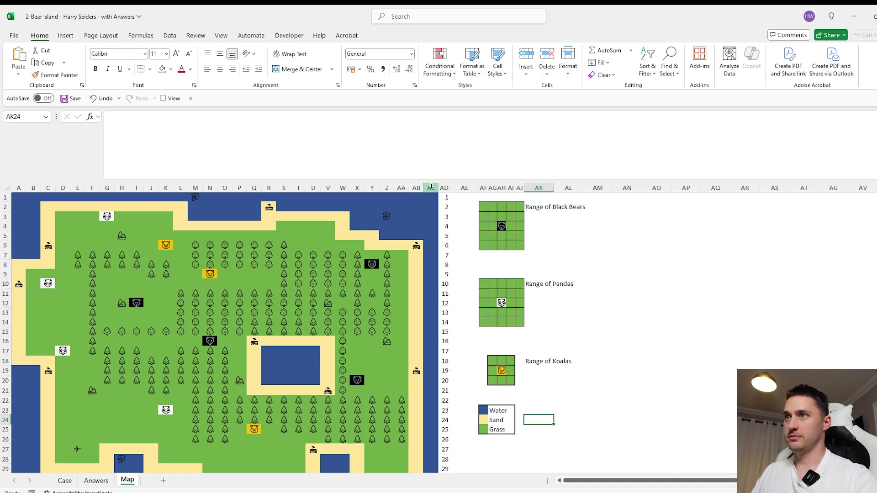
left_click_drag(431, 187, 18, 188)
key("ctrl+h")
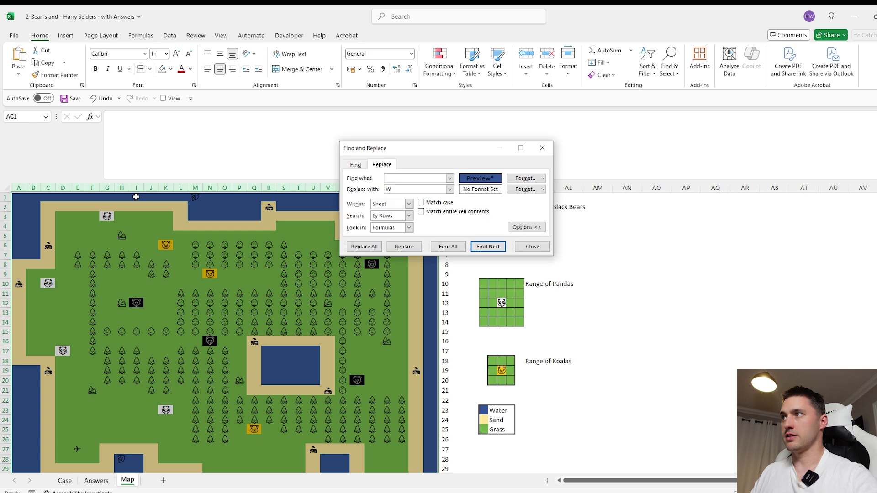
left_click(364, 246)
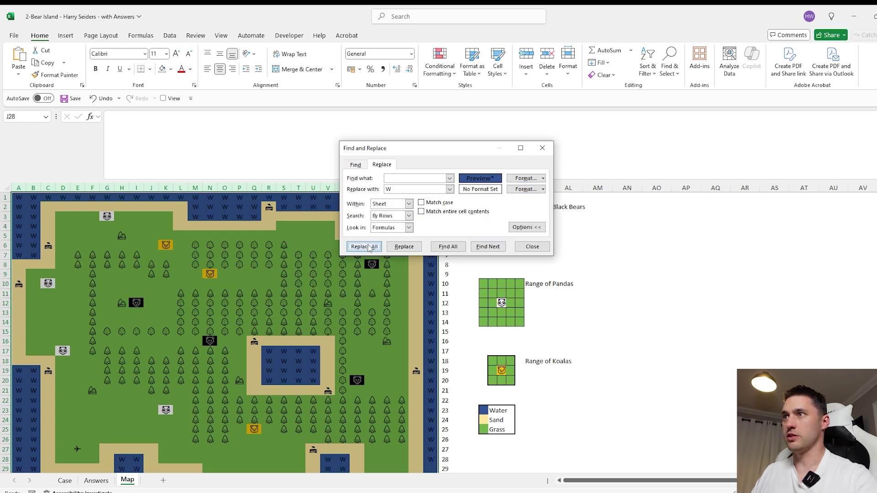
key("Return")
left_click(527, 245)
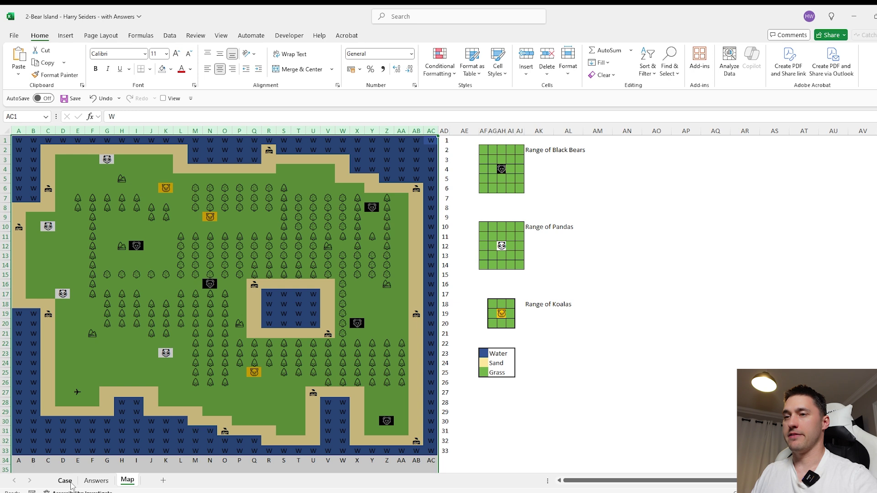
- Copy a W water cell from the map into D36, below the bear symbols on the Case sheet
left_click(299, 314)
key("ctrl+c")
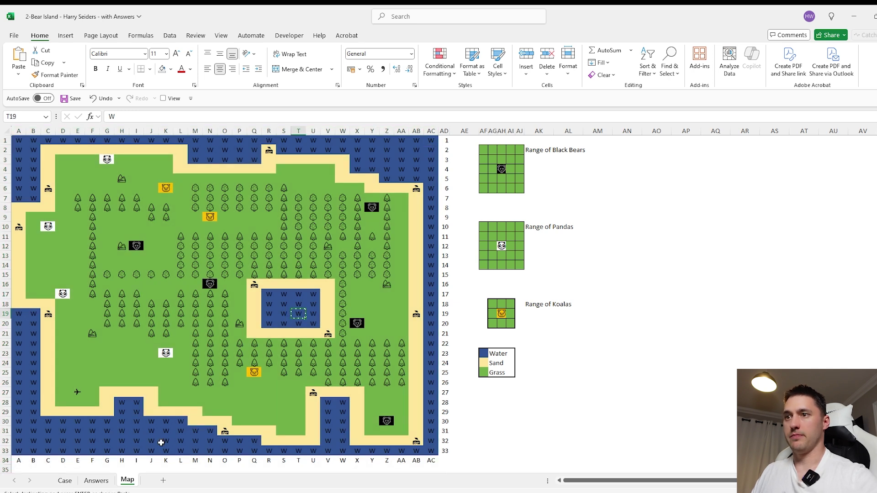
left_click(72, 482)
left_click(149, 224)
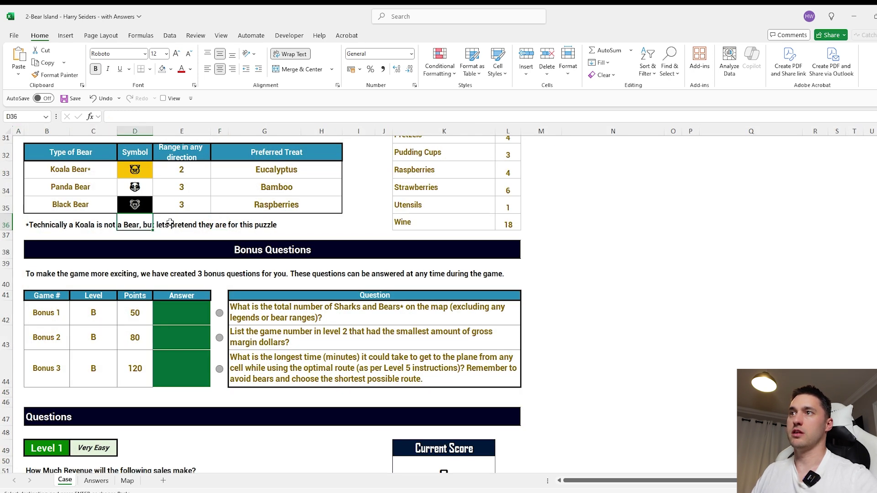
key("ctrl+v")
left_click(188, 222)
left_click(275, 223)
- Look at the Level 4 games and their picnic locations on the Case sheet
scroll(293, 342, "down", 20)
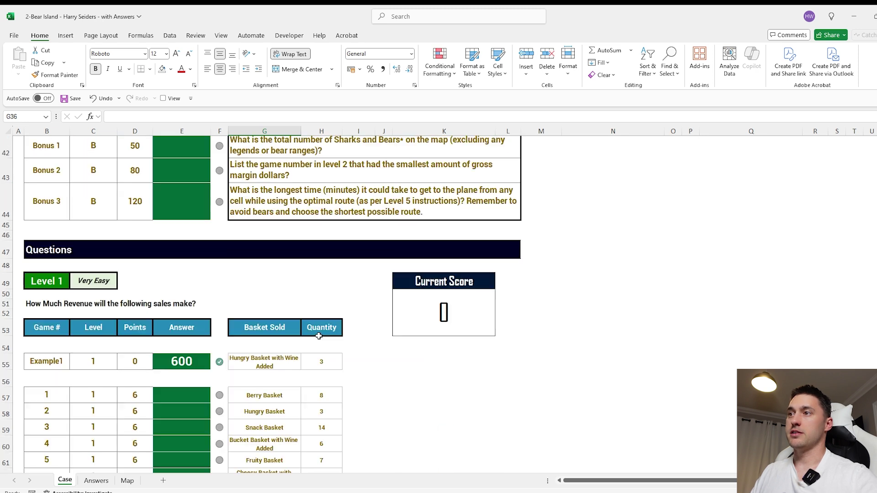
scroll(294, 342, "up", 2)
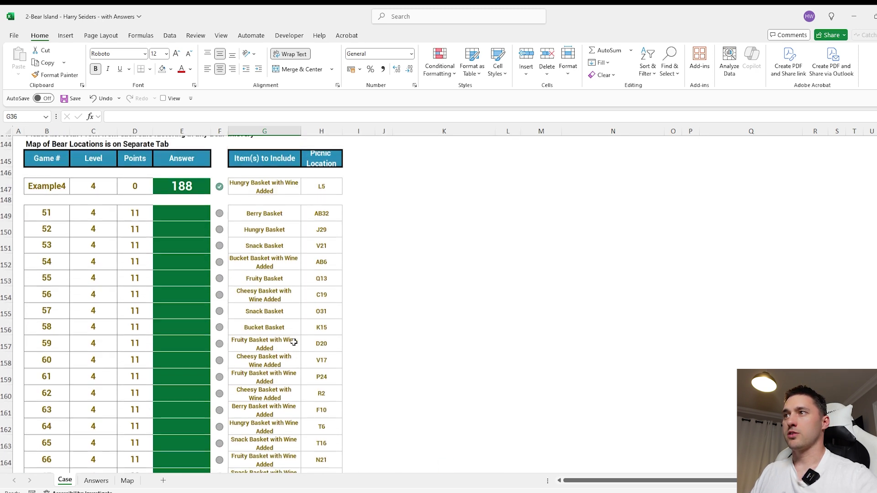
left_click(322, 216)
left_click(352, 213)
left_click(338, 214)
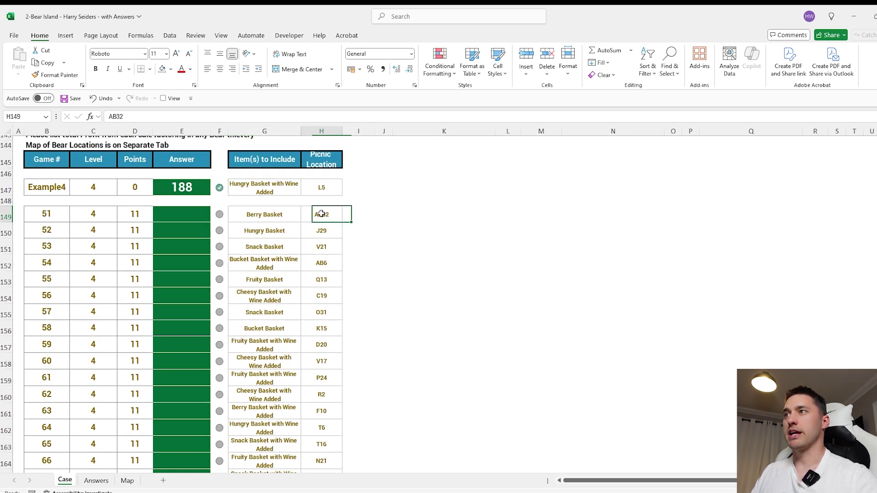
left_click(359, 210)
- Create a copy of the Map sheet in front of Case, name it m, and clear all its cell contents
right_click(130, 481)
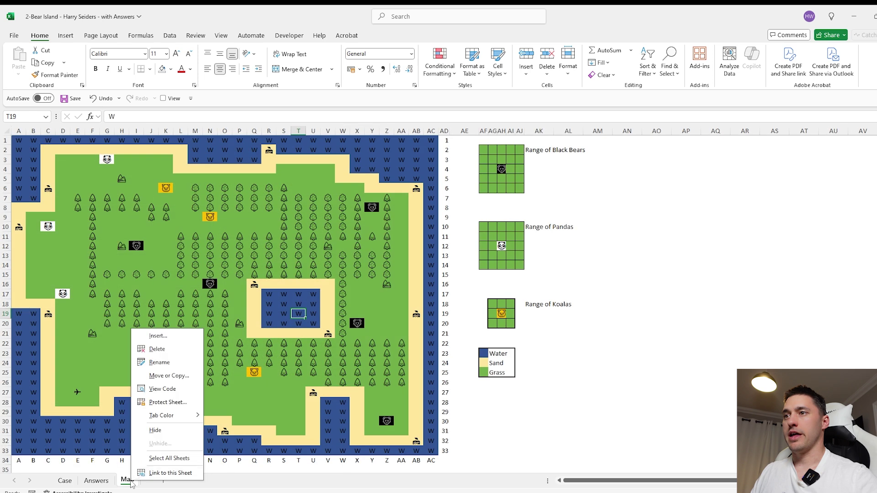
left_click(169, 377)
left_click(99, 429)
left_click(177, 453)
double_click(75, 482)
type("m")
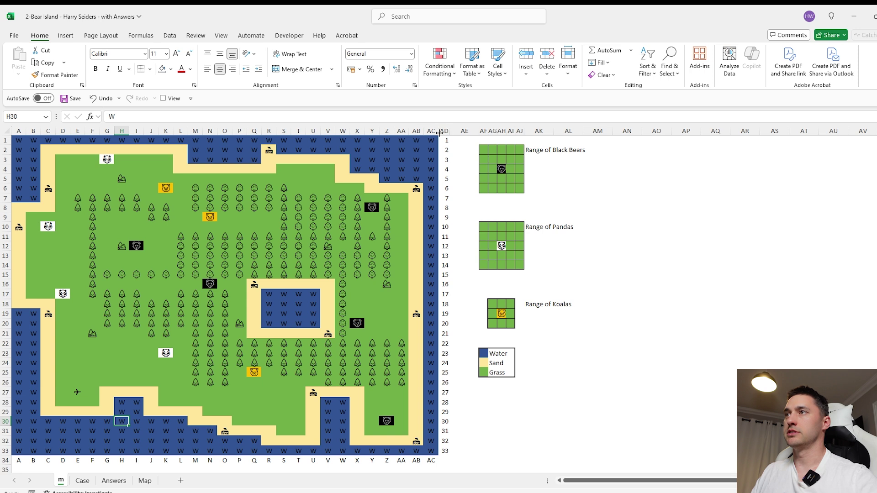
left_click(7, 131)
key("Delete")
- Start a BlockOutMap formula in A1 of sheet m with Map!A1:AC33 as its map argument
left_click(19, 140)
type("=b")
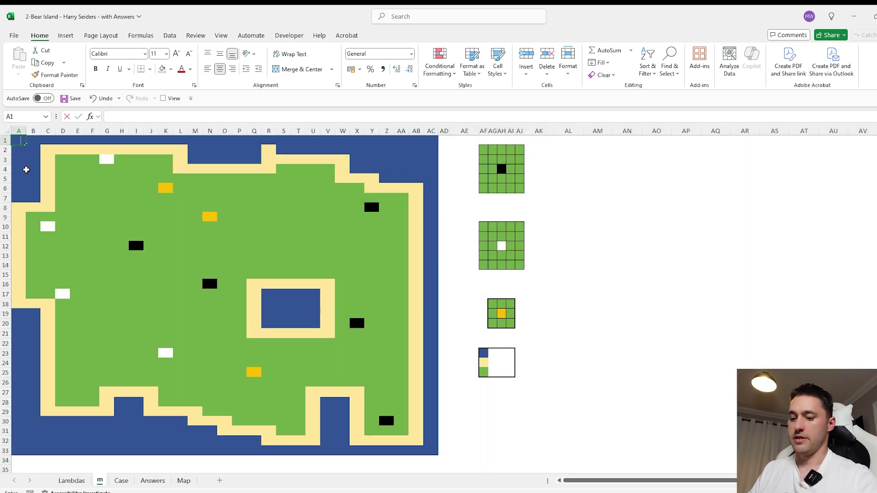
type("lo")
key("Tab")
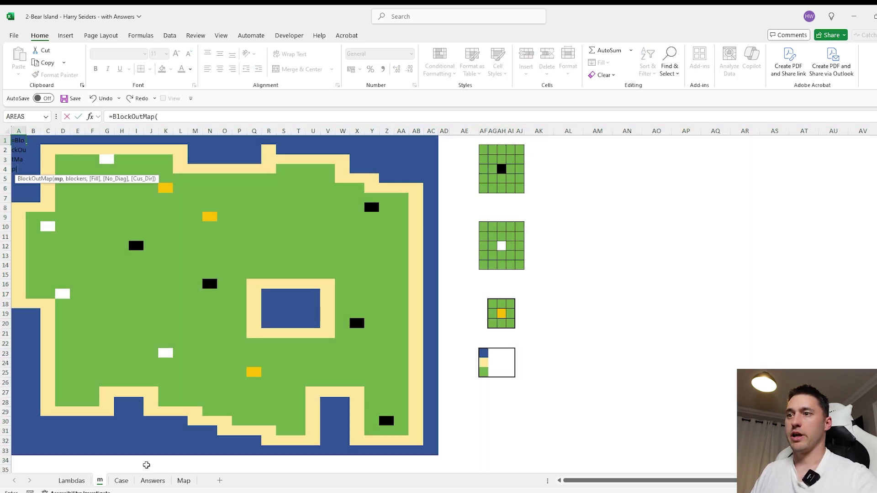
left_click(184, 481)
left_click(19, 140)
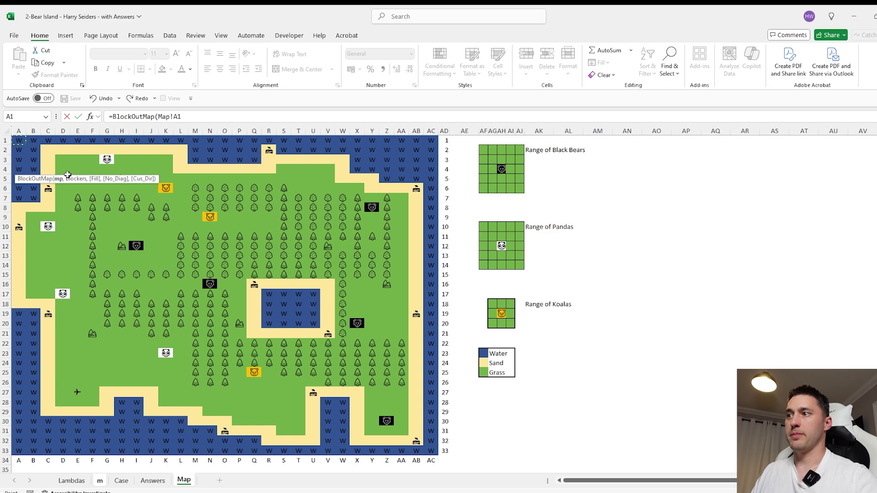
left_click(431, 450, "shift")
type(",")
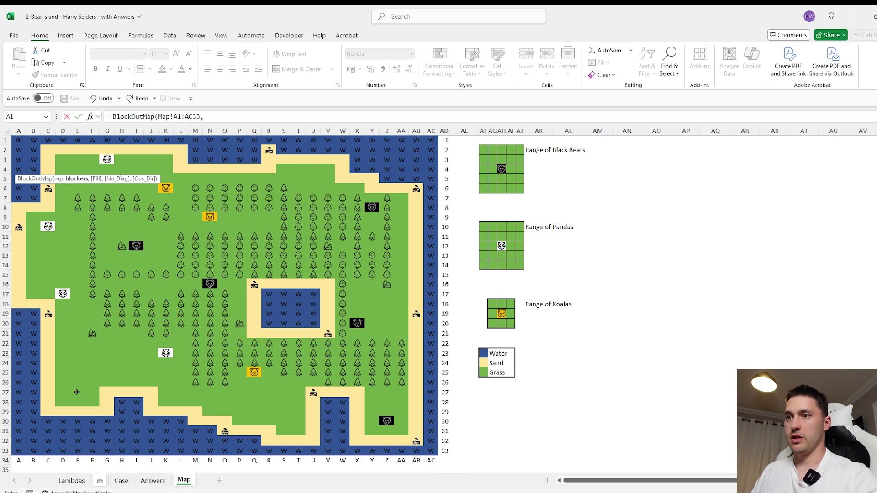
- Complete the BlockOutMap formula with Case!D33:E36 as the blockers argument
left_click(71, 481)
scroll(207, 323, "up", 3)
left_click(121, 480)
scroll(159, 244, "up", 15)
scroll(160, 245, "down", 6)
left_click_drag(135, 378, 160, 431)
key("Return")
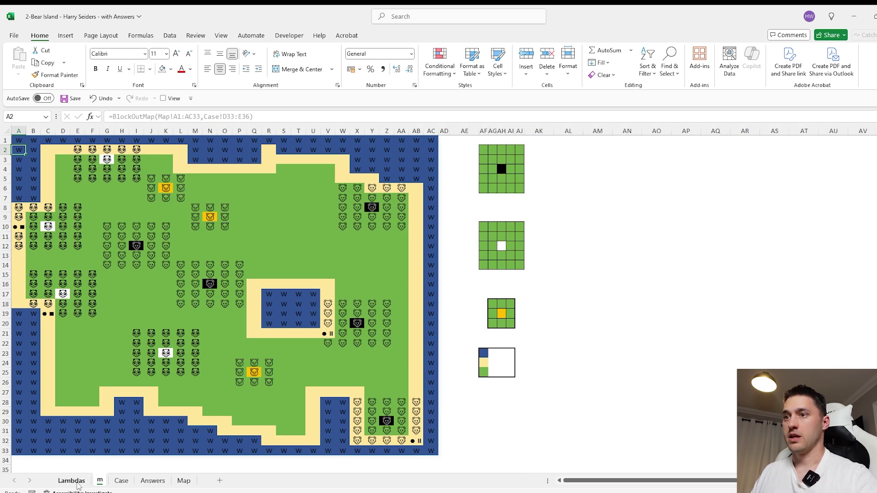
- On the Case sheet, enter =INDIRECT("m!"&H149) in I149 to look up game 51's picnic location on sheet m
left_click(121, 481)
scroll(323, 305, "down", 20)
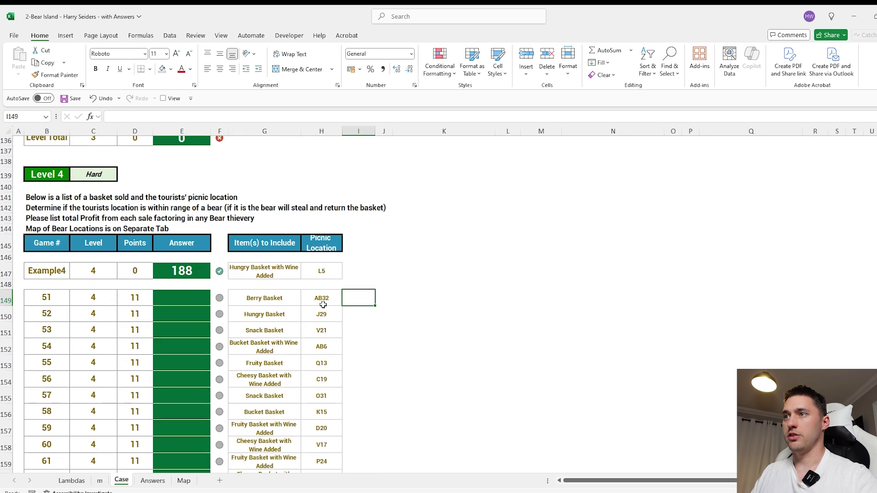
scroll(323, 304, "down", 1)
type("=")
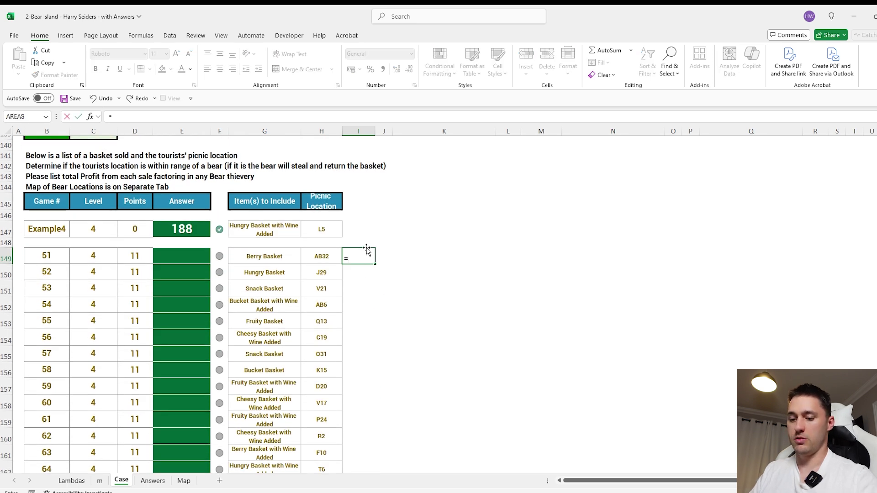
type("indi")
key("Tab")
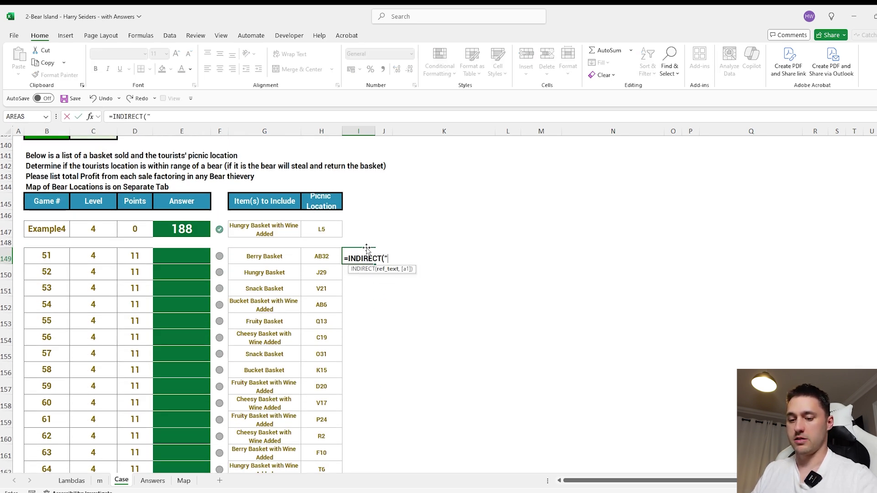
type("\"m!\"")
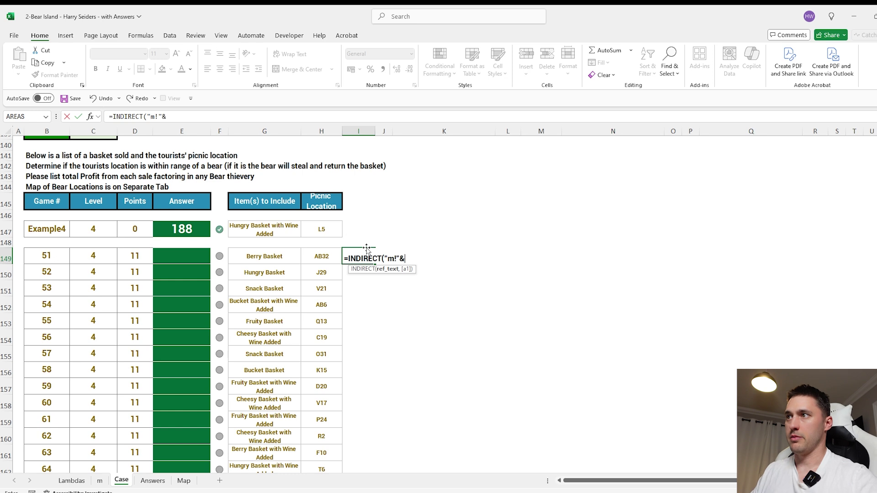
type("&")
key("Left")
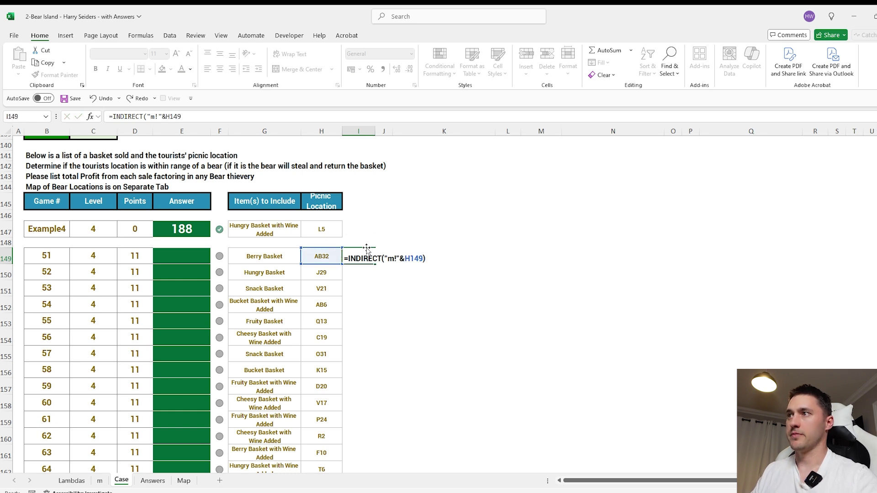
key("ctrl+Return")
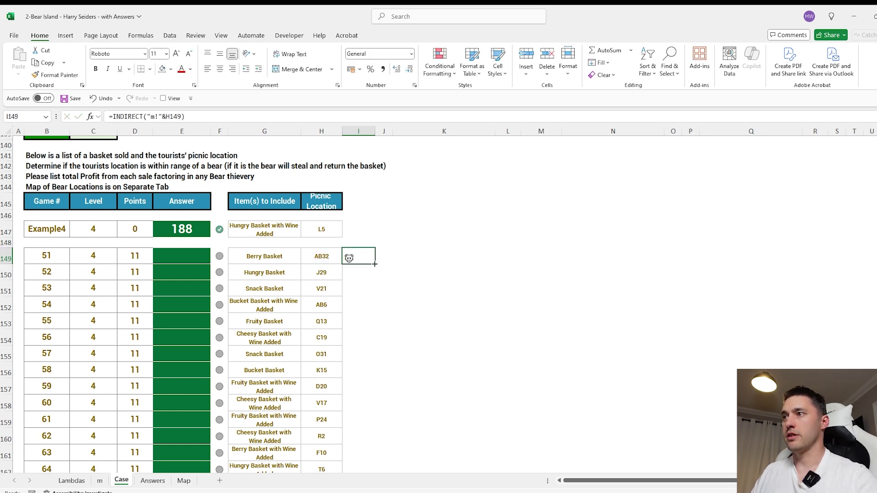
- Fill the INDIRECT lookup down beside the remaining Level 4 games and check the rows for games 62 to 66
double_click(375, 264)
scroll(388, 310, "down", 4)
left_click_drag(352, 335, 134, 271)
left_click_drag(352, 273, 58, 334)
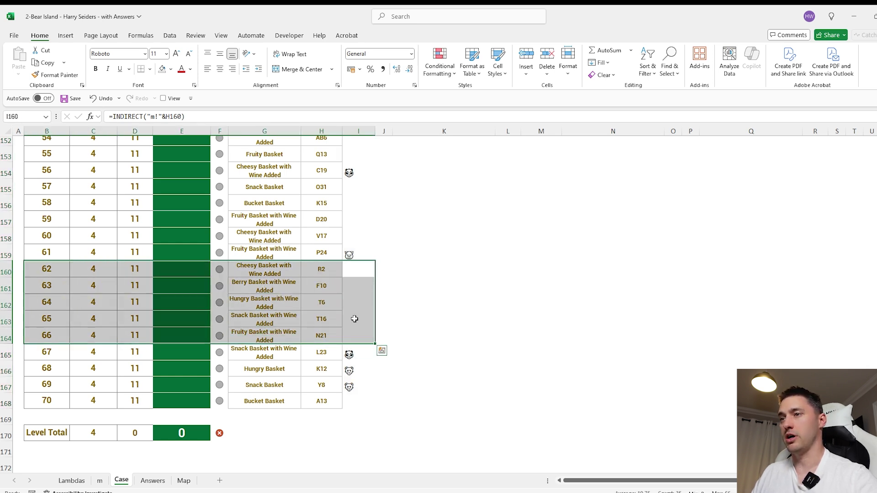
- Examine the Level 5 instructions on the Case sheet and compare the airplane cell E27 on the Map and m sheets
scroll(354, 319, "down", 7)
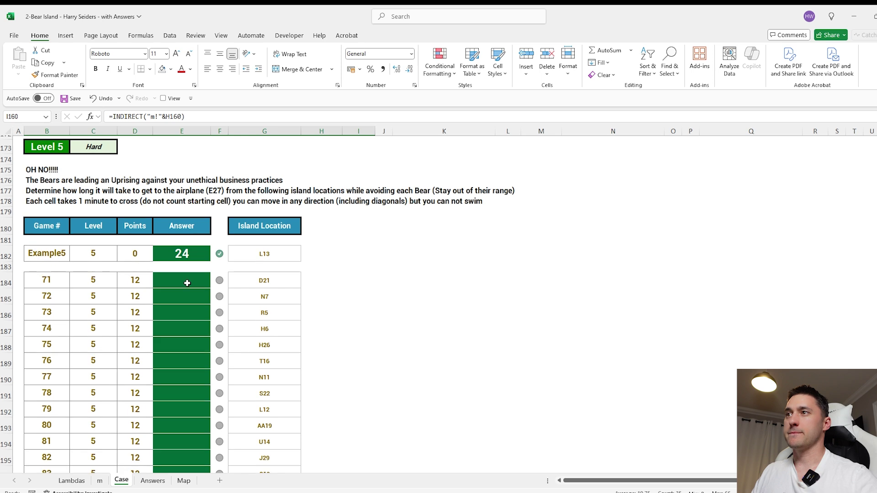
left_click(188, 283)
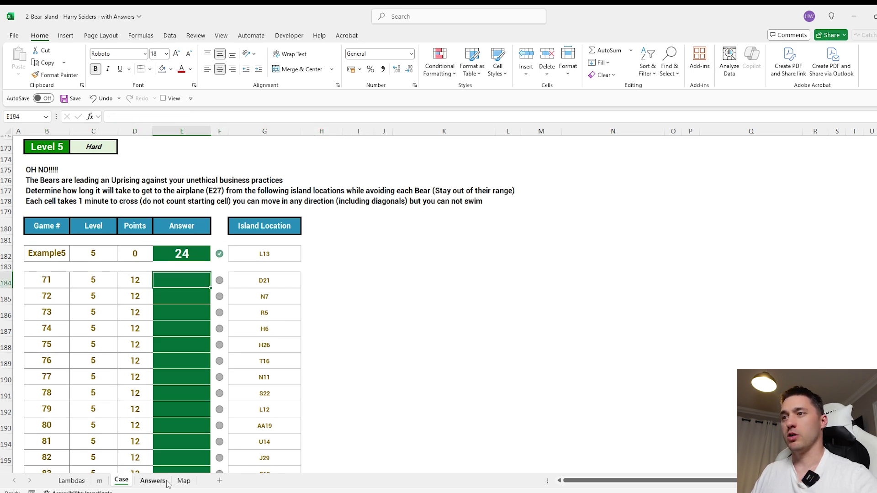
left_click(184, 480)
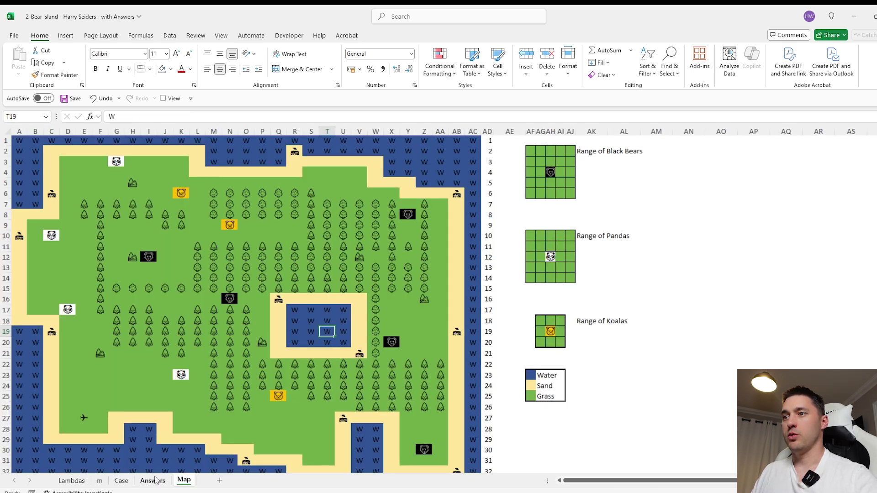
left_click(100, 481)
left_click(79, 391)
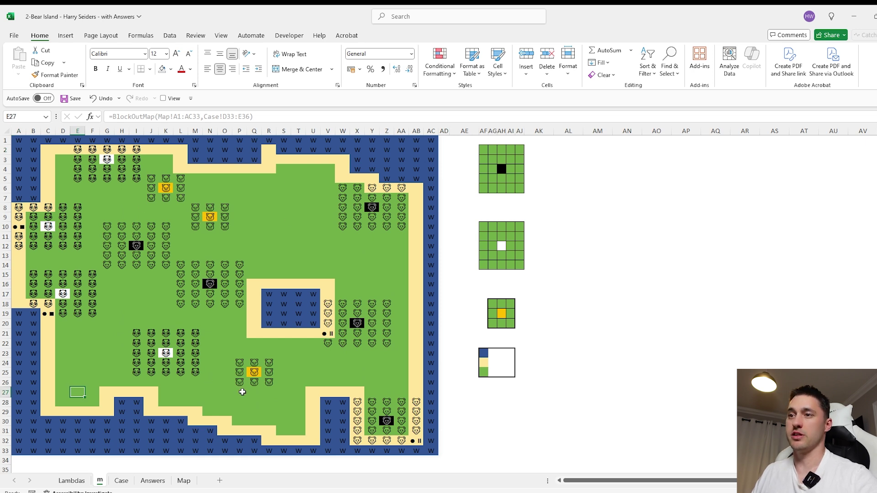
left_click(121, 480)
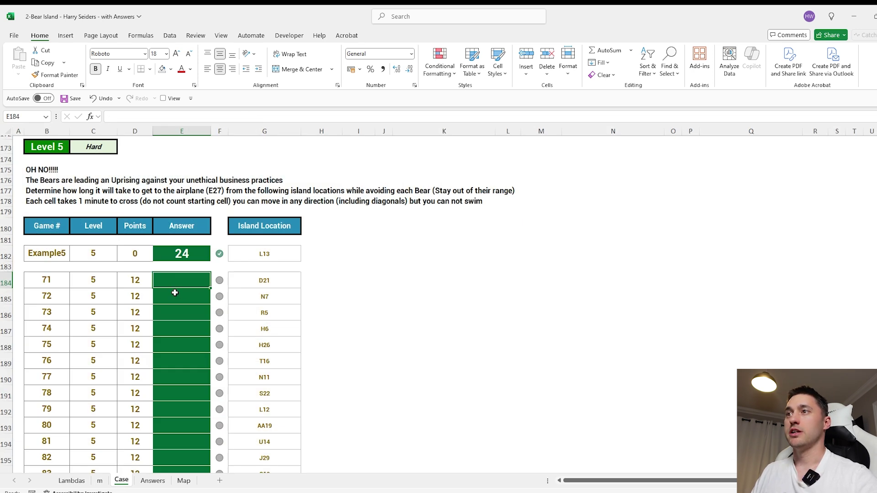
left_click(100, 481)
scroll(218, 452, "down", 1)
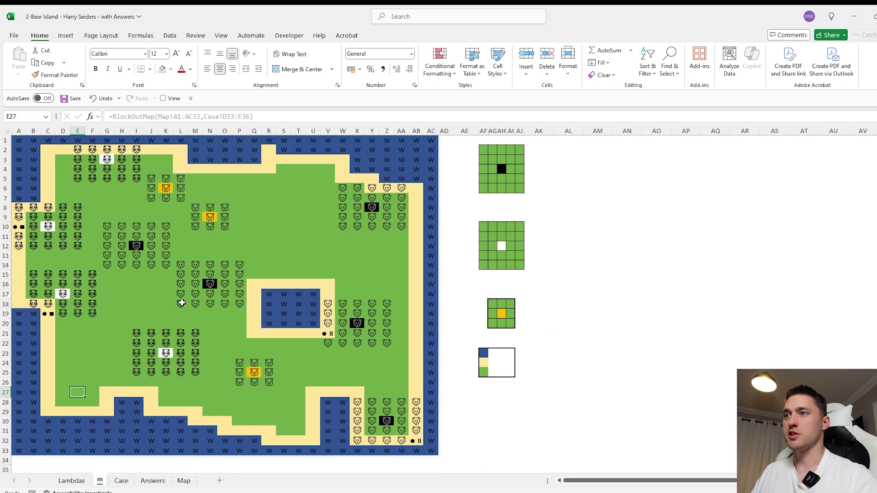
left_click(121, 480)
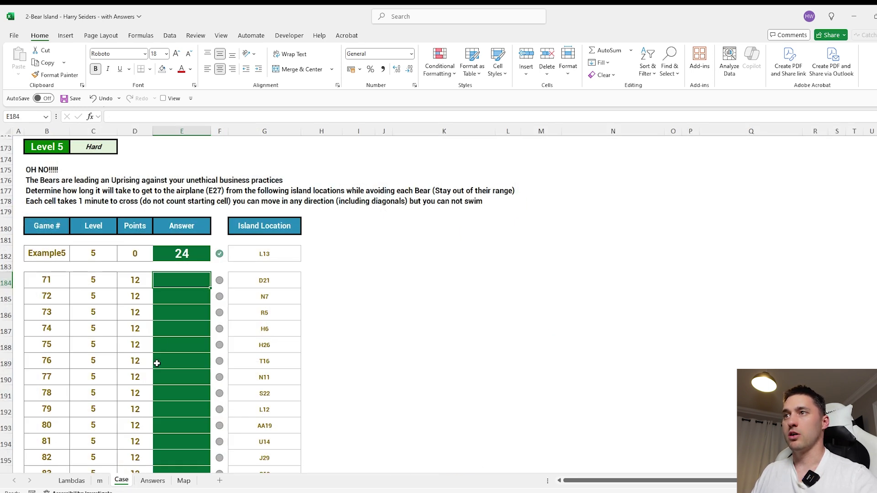
- Write a BlockOutMap formula in game 71's answer cell E184 with Map!A1:AC33 as the map and Case!D33:E36 as the blockers
type("=blo")
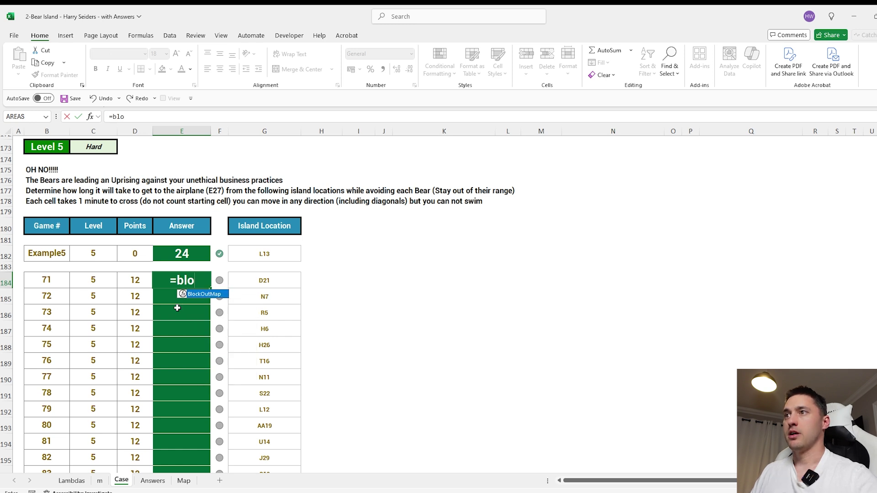
key("Tab")
left_click(183, 481)
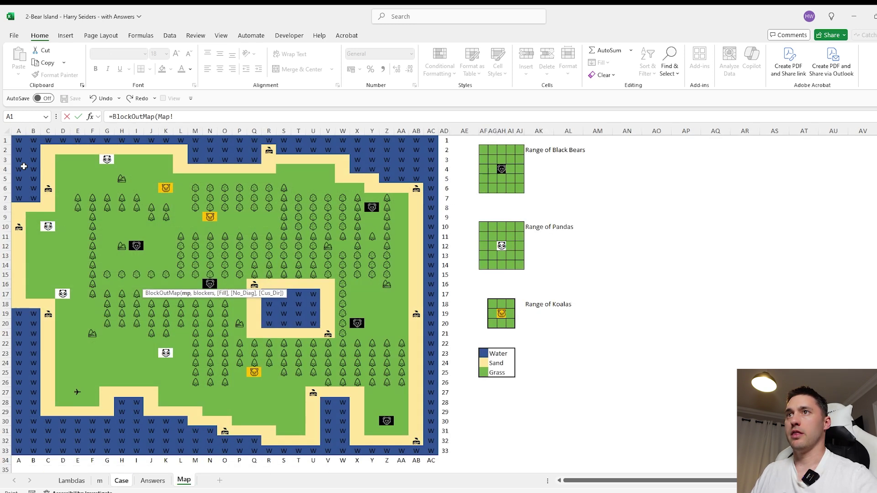
left_click_drag(18, 141, 431, 451)
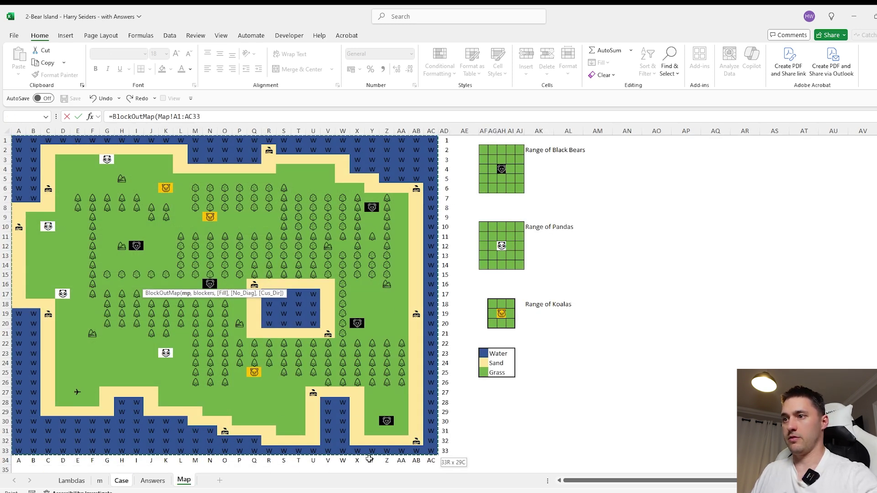
type(",")
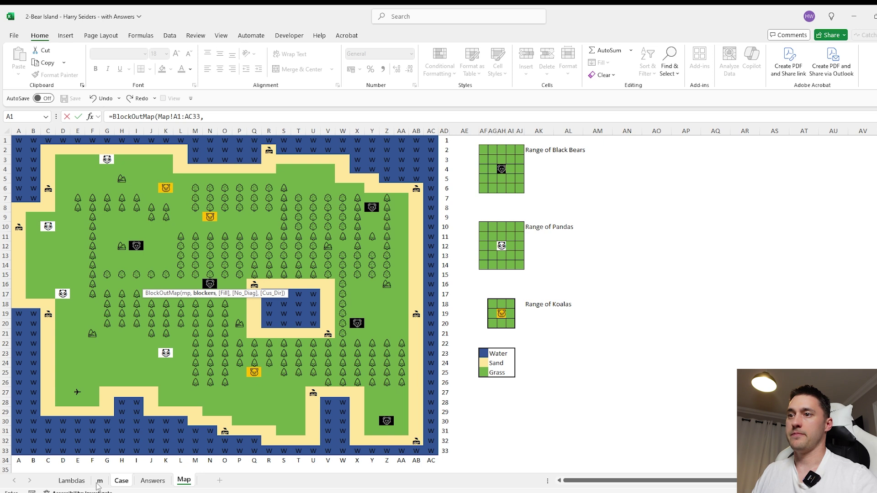
left_click(121, 480)
scroll(171, 335, "up", 20)
scroll(171, 336, "down", 3)
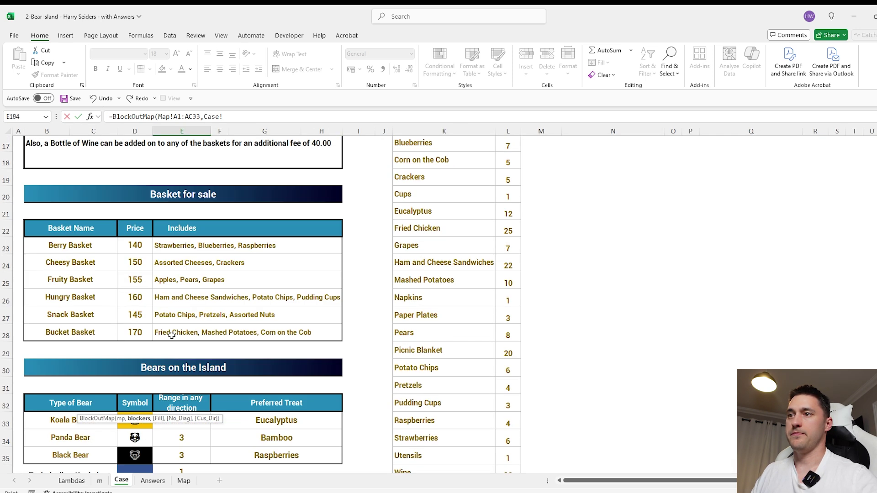
left_click_drag(142, 424, 182, 470)
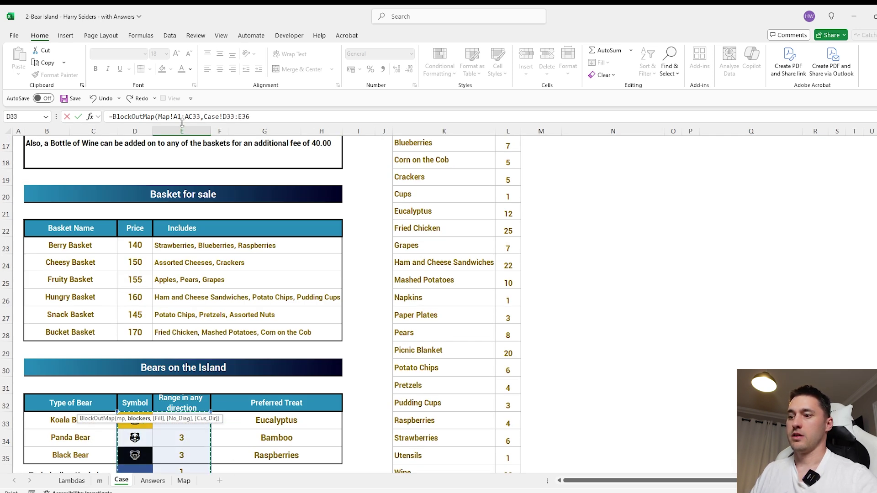
type(")")
- Wrap the BlockOutMap formula in Maze with "E27" as the start cell and G184 as the target, and enter it
left_click(112, 117)
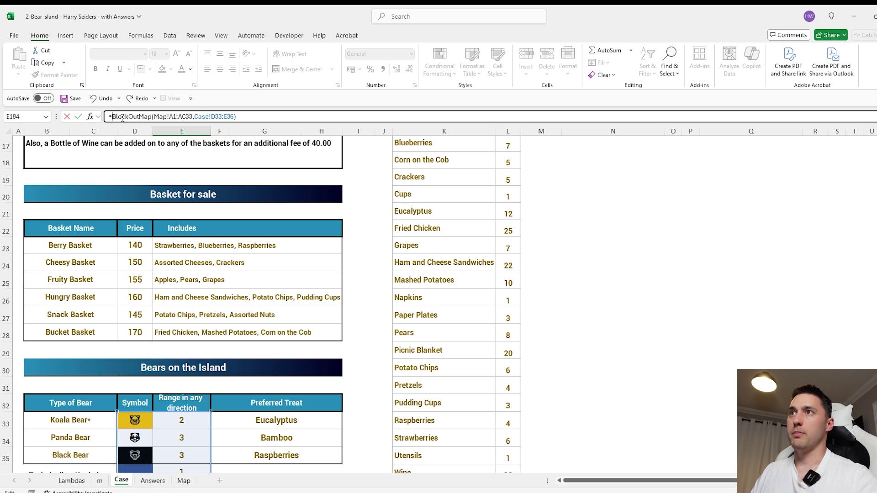
type("Maze(")
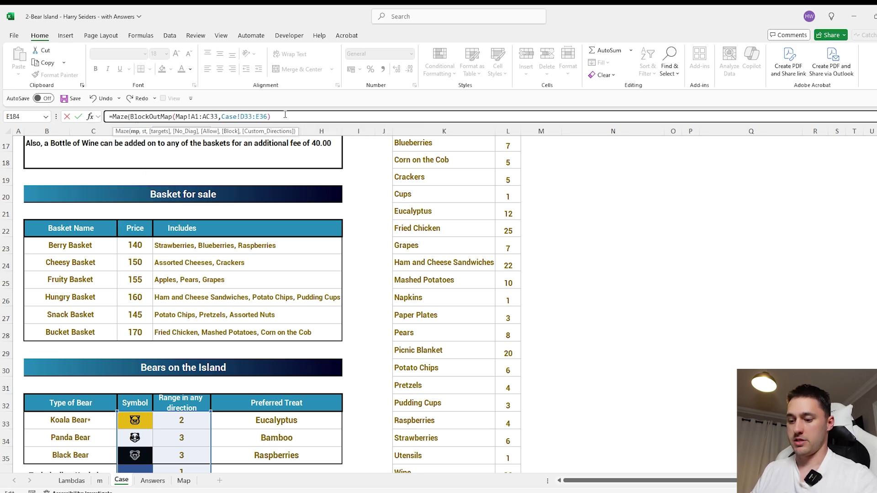
type(",\"E")
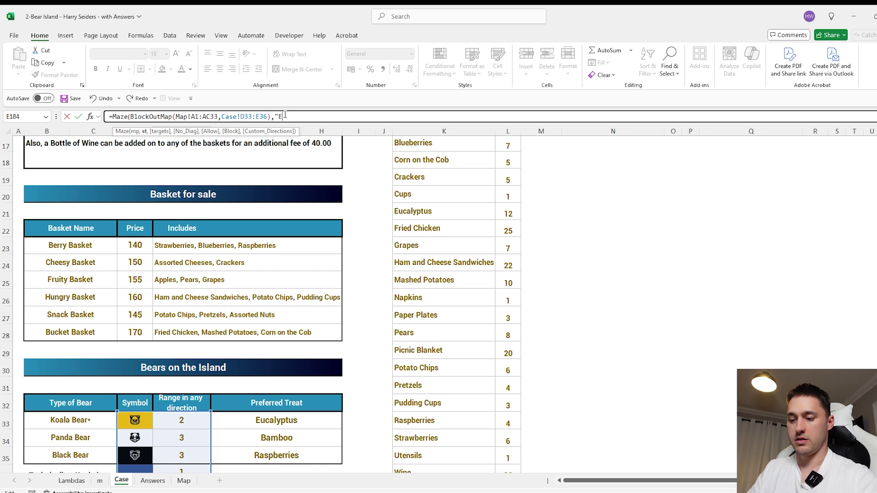
type(",")
scroll(294, 143, "down", 20)
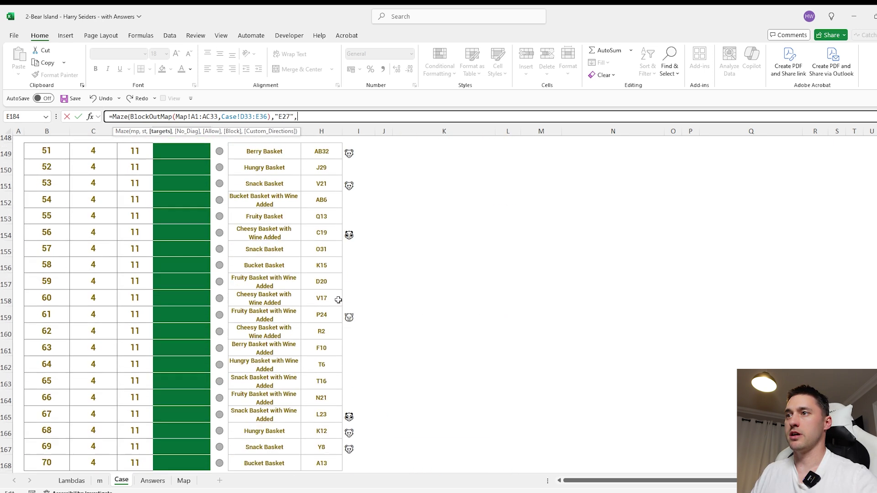
left_click(285, 253)
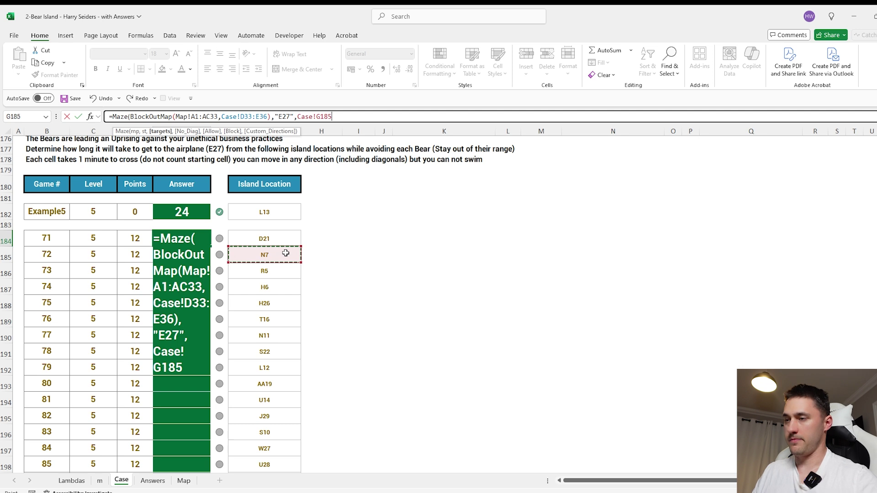
key("Up")
key("Return")
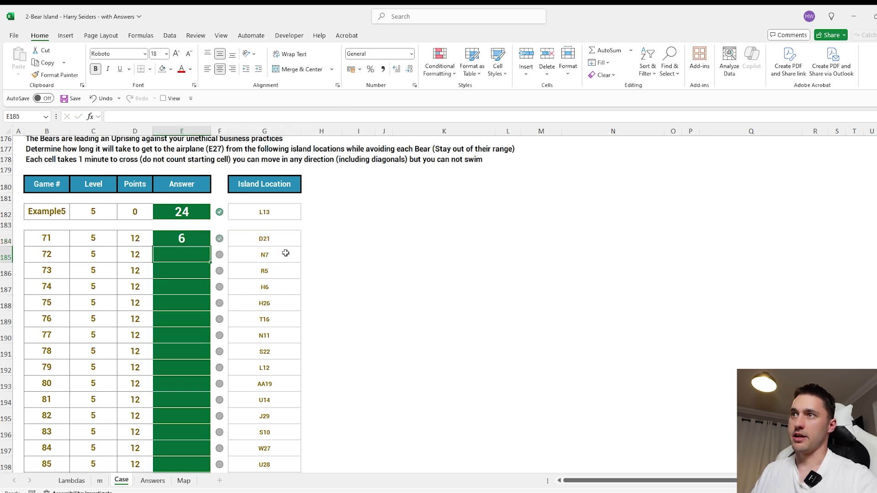
- Change the Maze formula's targets argument to G184:G213 to solve all Level 5 games, and review the spilled answers
key("Up")
left_click(334, 116)
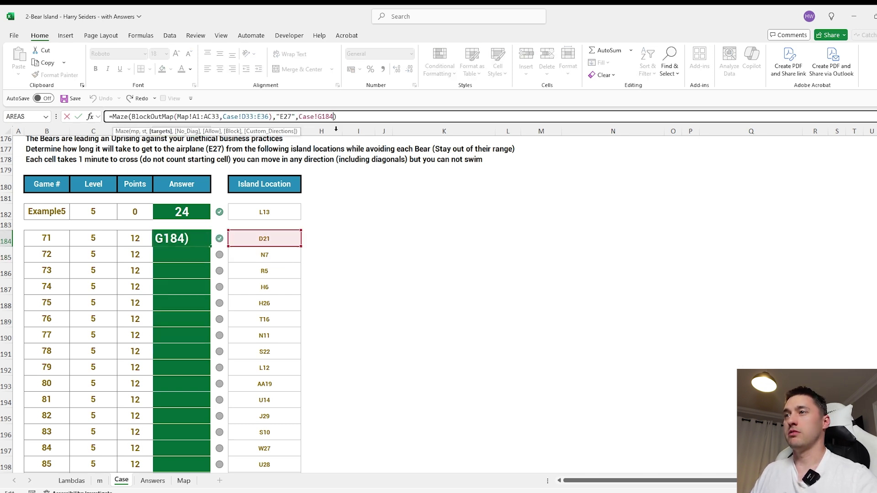
left_click_drag(334, 117, 312, 117)
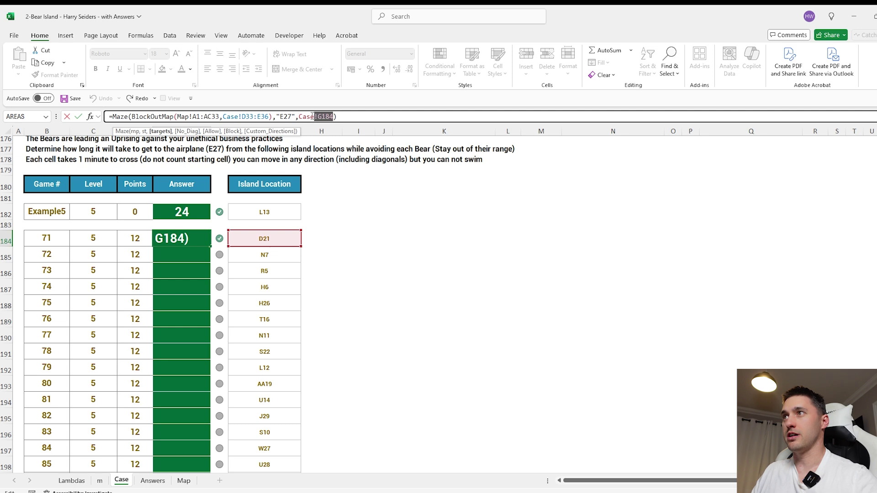
left_click(302, 245)
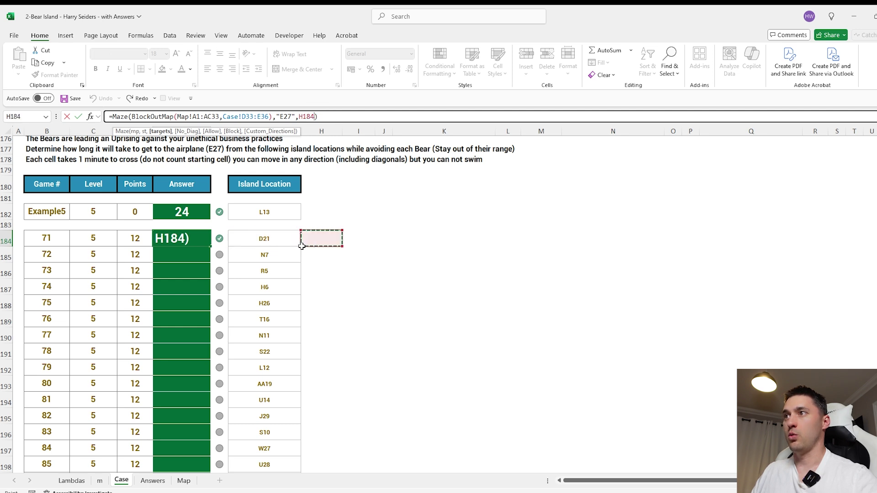
left_click(299, 245)
left_click_drag(301, 245, 290, 183)
key("Return")
left_click(186, 209)
scroll(216, 263, "down", 3)
scroll(206, 300, "up", 7)
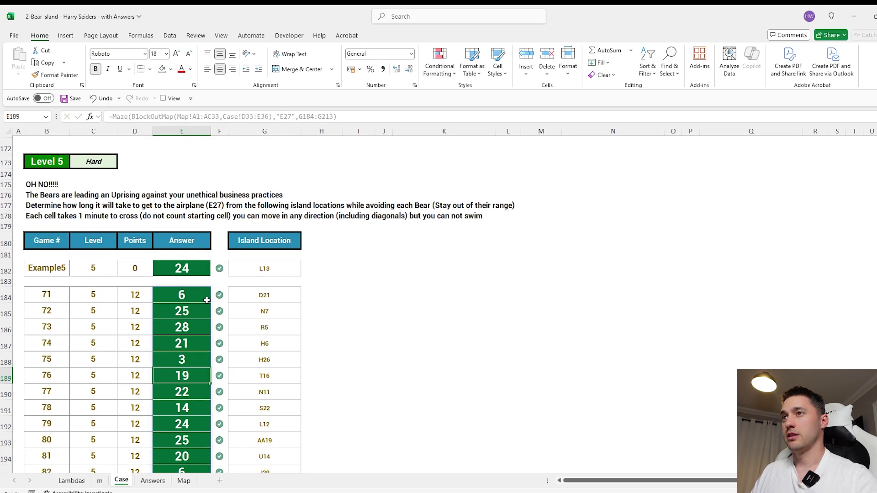
- Switch to the Lambdas workbook and examine the Maze example map on Sheet2
left_click(207, 300)
left_click(366, 483)
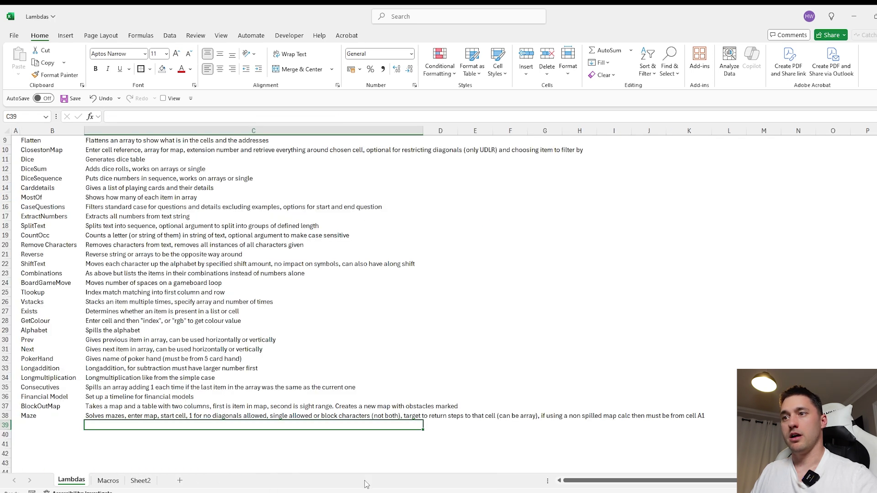
left_click(141, 482)
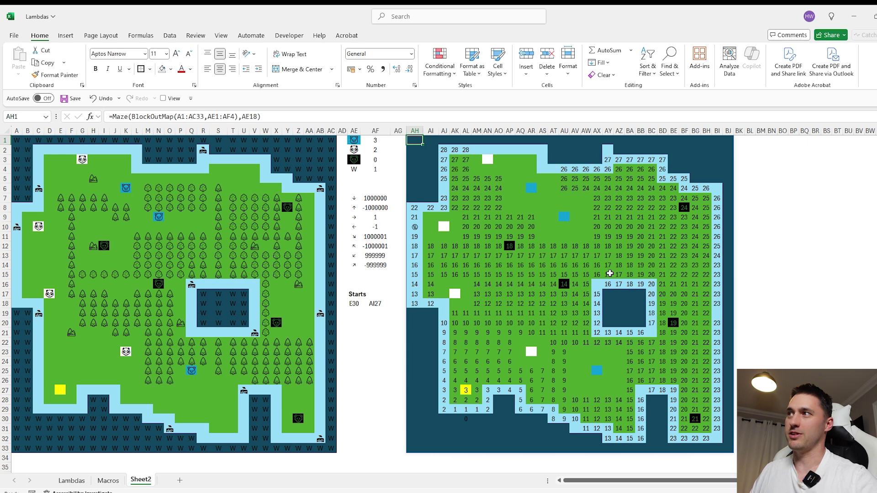
left_click(653, 225)
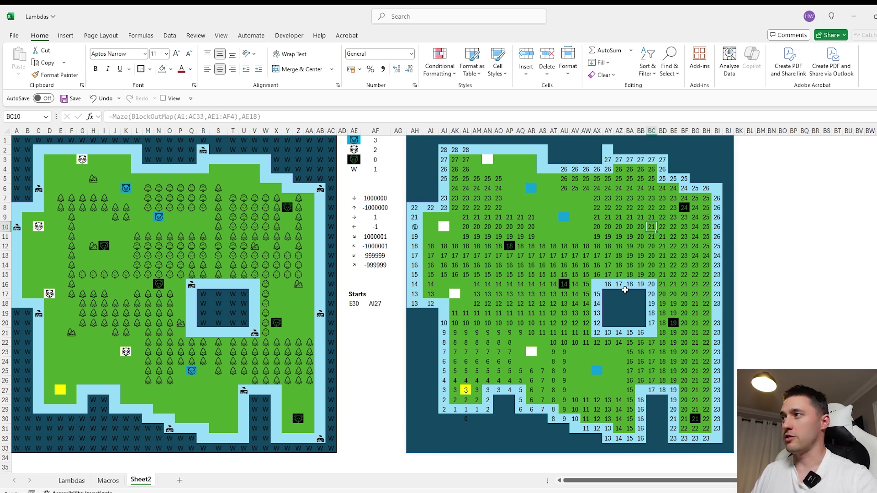